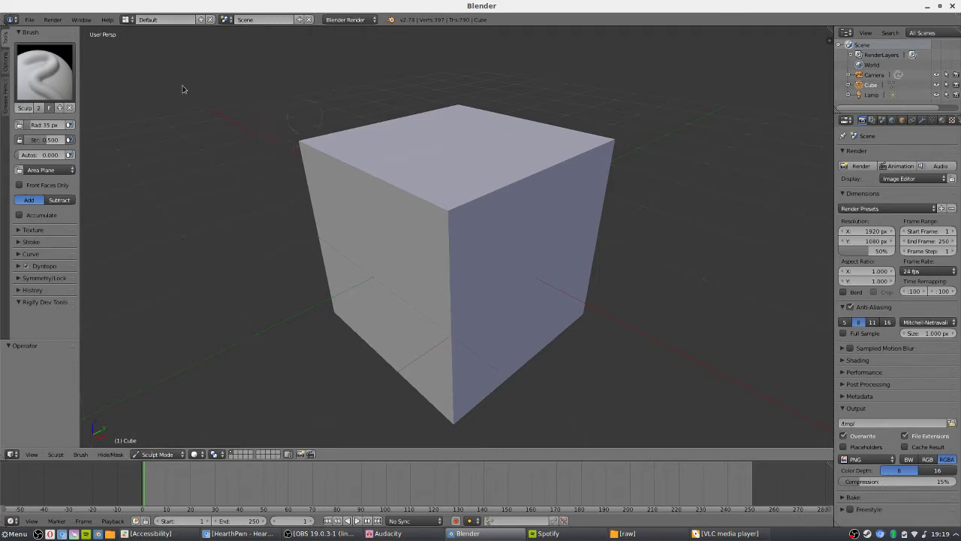
Sculpt winding raised strokes across the cube's top face with the SculptDraw brush
click(44, 72)
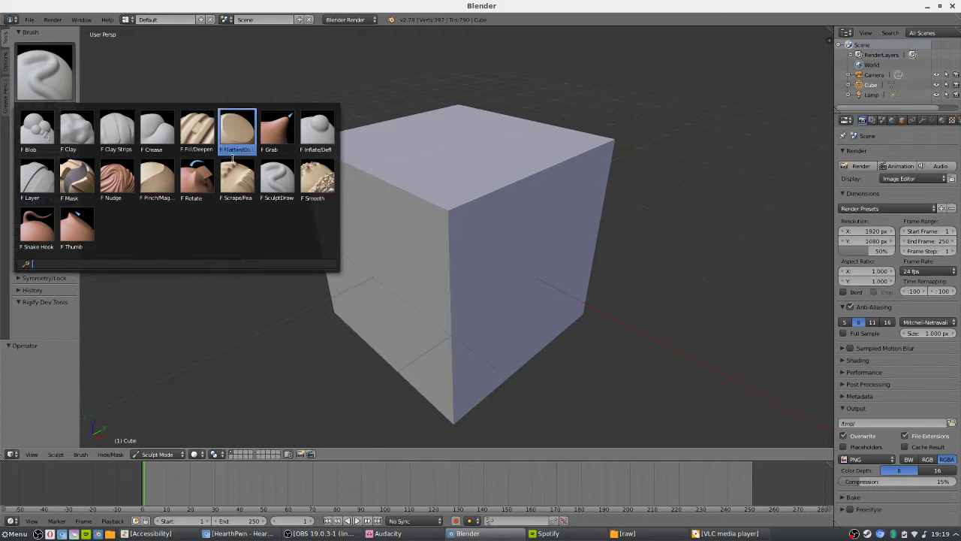
click(273, 171)
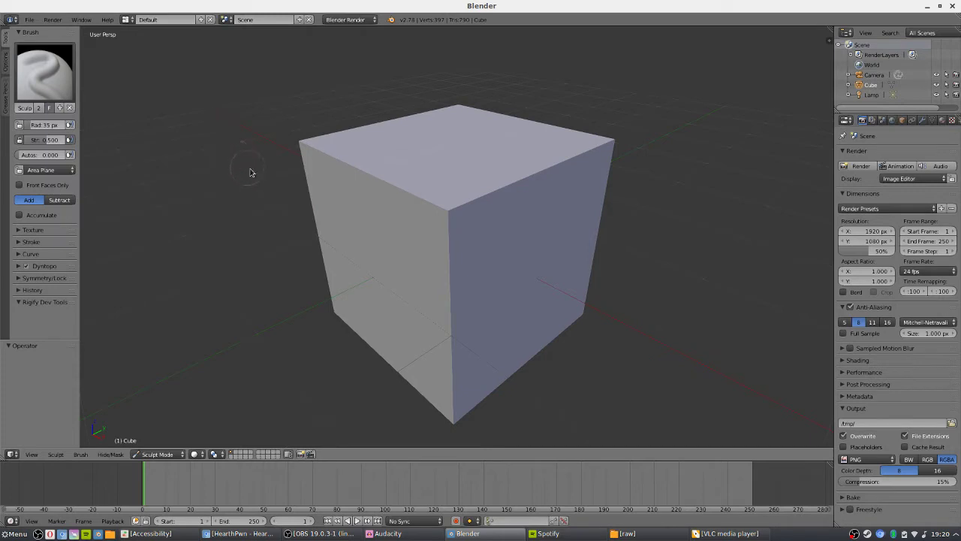
mouse_move(266, 193)
middle_down()
mouse_move(269, 201)
mouse_move(262, 182)
mouse_move(253, 195)
mouse_move(268, 197)
middle_up()
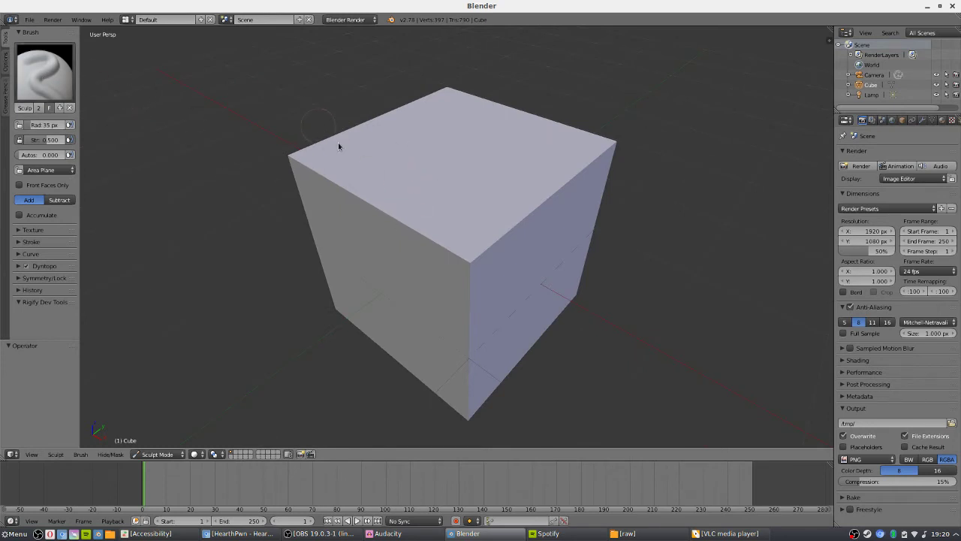
mouse_move(355, 182)
mouse_down()
mouse_move(386, 137)
mouse_move(484, 116)
mouse_move(483, 140)
mouse_move(448, 160)
mouse_move(446, 223)
mouse_move(473, 227)
mouse_move(512, 144)
mouse_move(442, 109)
mouse_up()
mouse_move(480, 118)
middle_down()
mouse_move(473, 101)
mouse_move(466, 144)
middle_up()
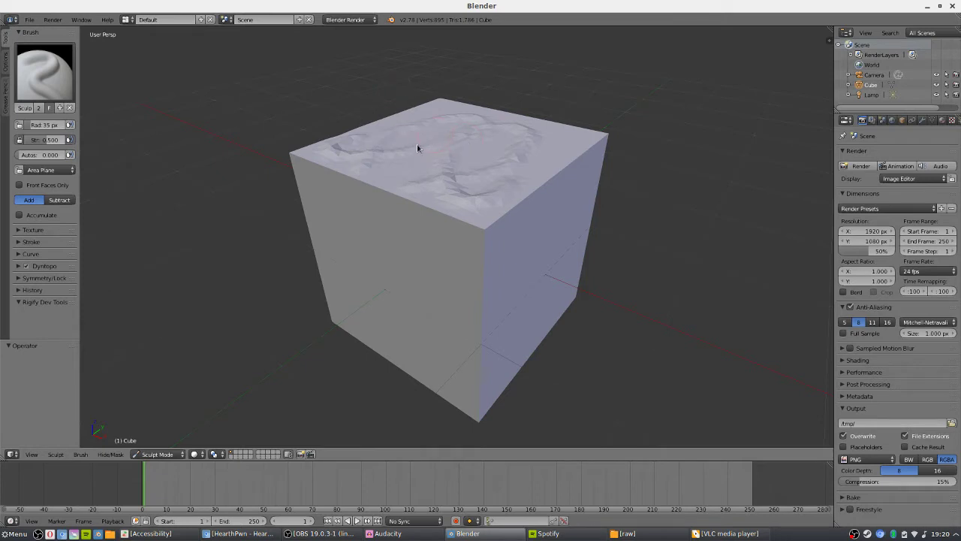
mouse_move(432, 157)
mouse_down()
mouse_move(412, 176)
mouse_move(476, 114)
mouse_up()
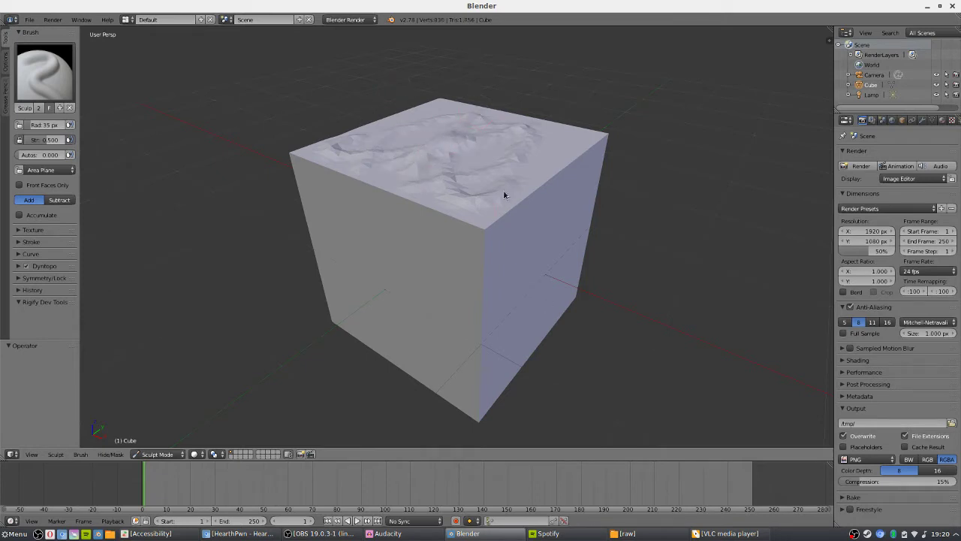
drag(503, 195, 503, 196)
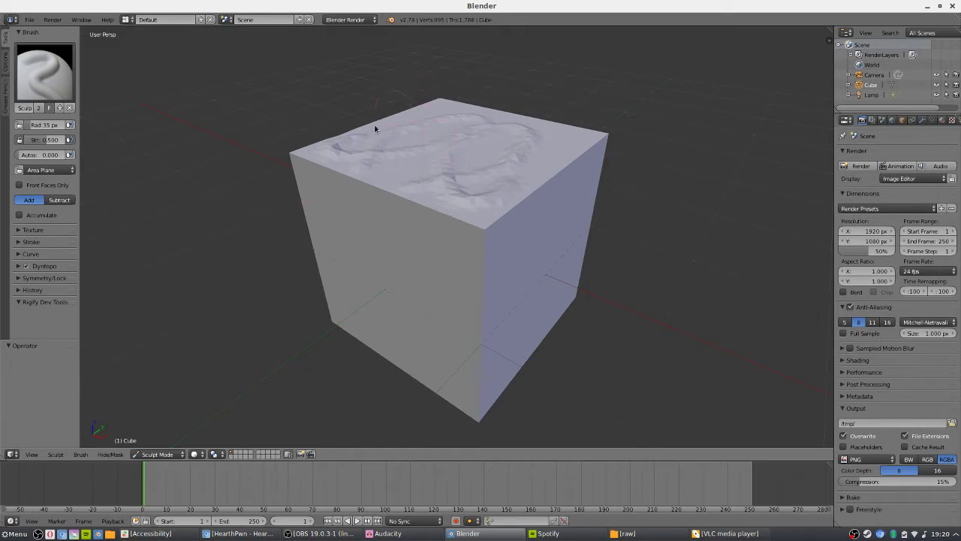
Reveal the Dyntopo settings and widen the sculpting tool area so the brush options are readable
click(43, 267)
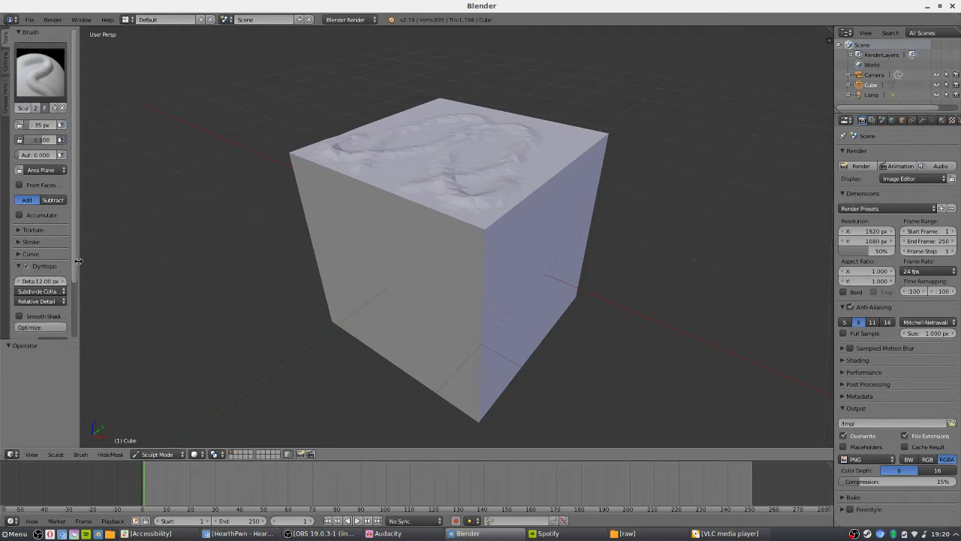
drag(78, 263, 121, 266)
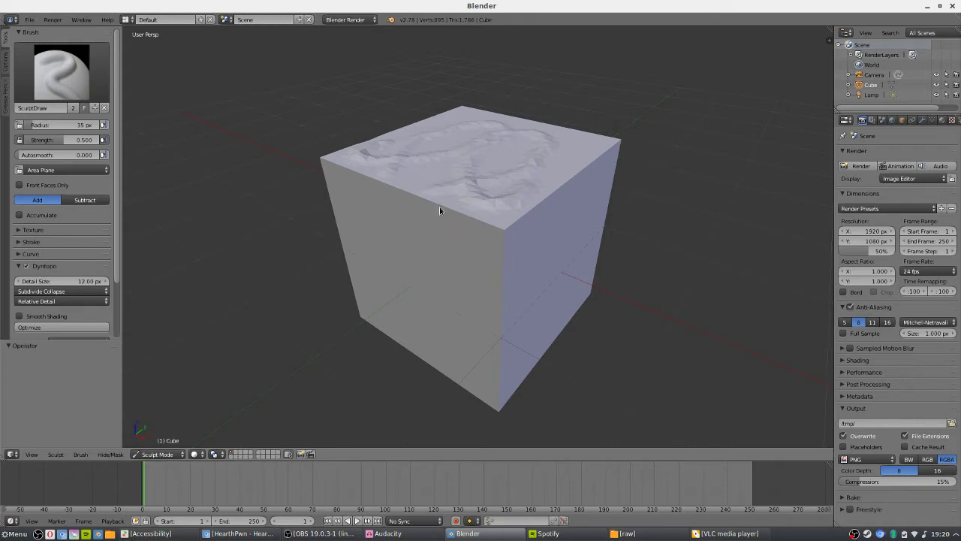
Sculpt a ring and a large U-shaped curve around it on a side face of the cube with the Clay brush
scroll(478, 164, up, 1)
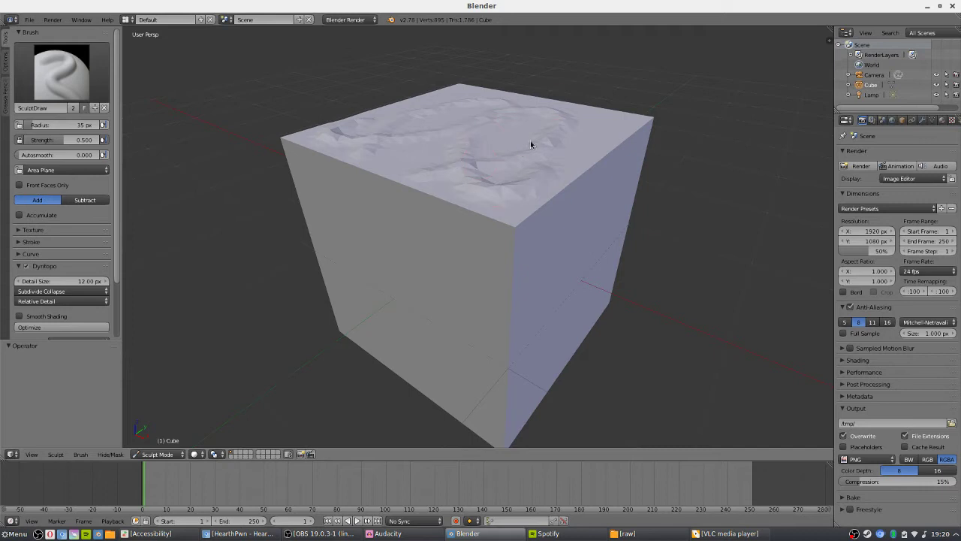
middle_drag(468, 172, 446, 141)
click(61, 72)
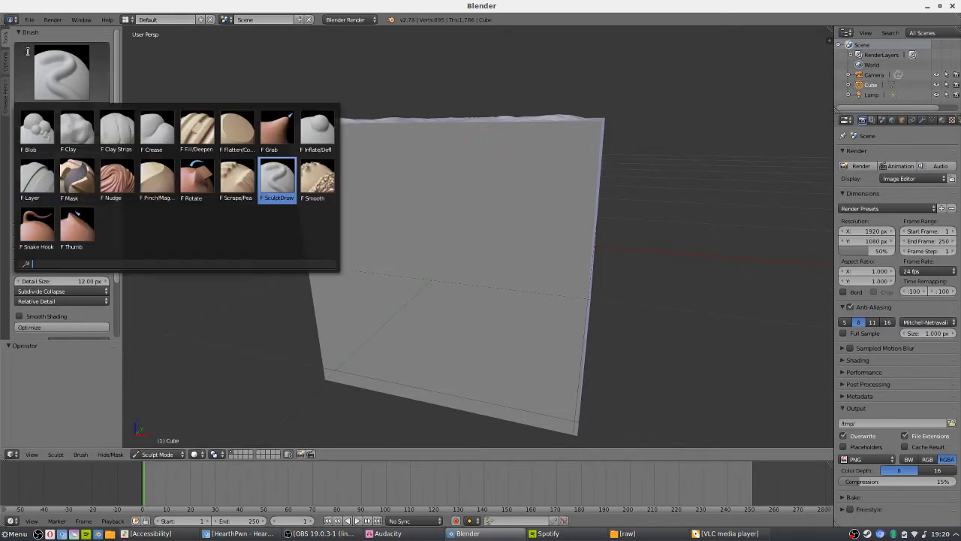
click(78, 132)
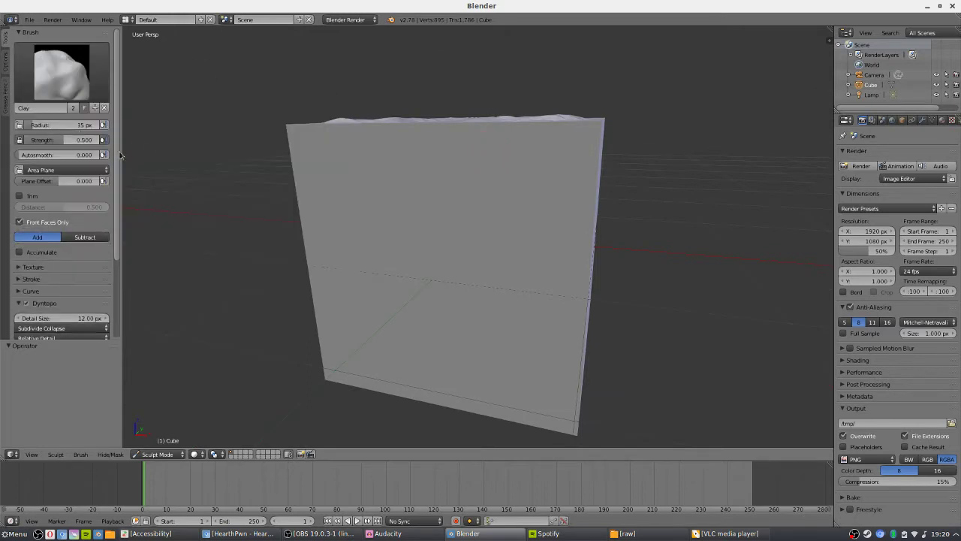
mouse_move(450, 173)
middle_down()
mouse_move(502, 178)
mouse_move(488, 187)
mouse_move(490, 224)
mouse_move(504, 169)
mouse_move(491, 214)
middle_up()
scroll(504, 171, up, 4)
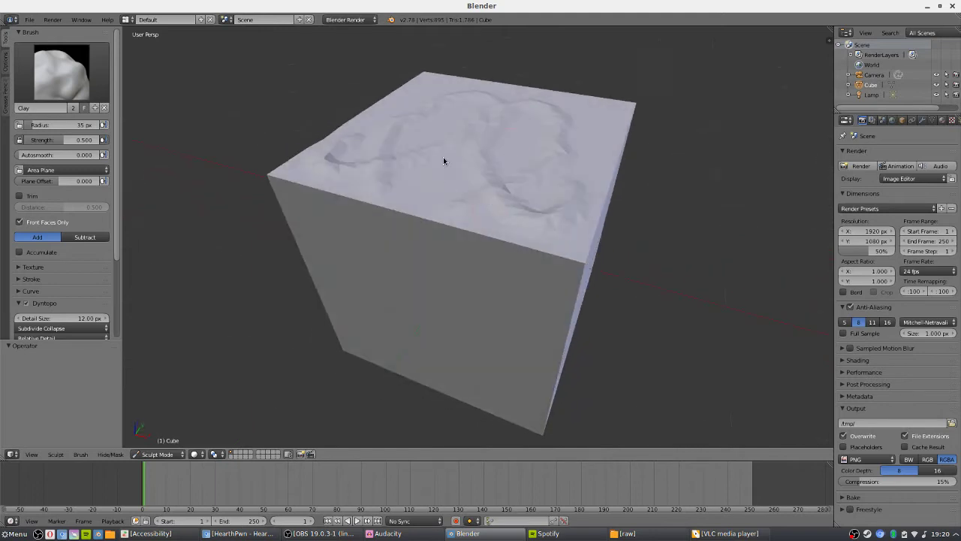
middle_drag(503, 121, 504, 146)
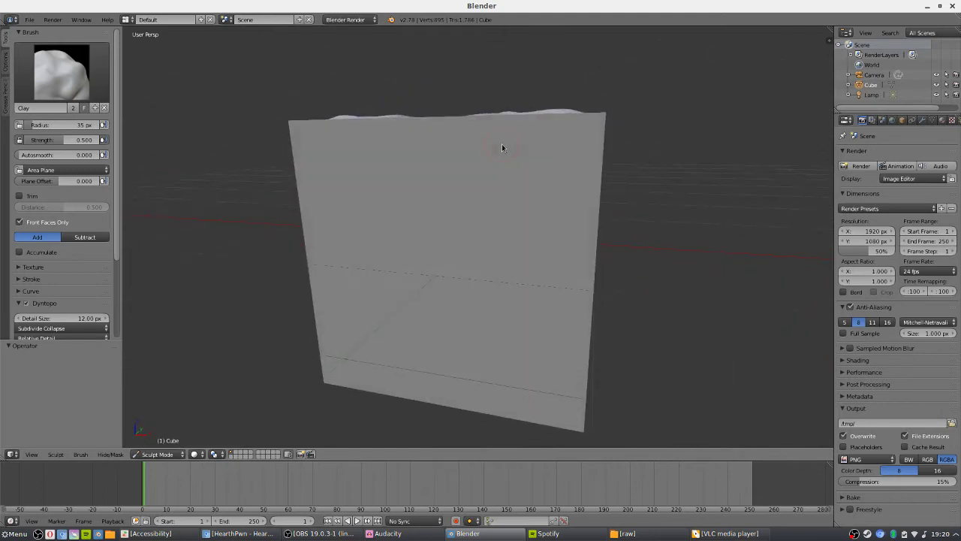
drag(454, 222, 408, 218)
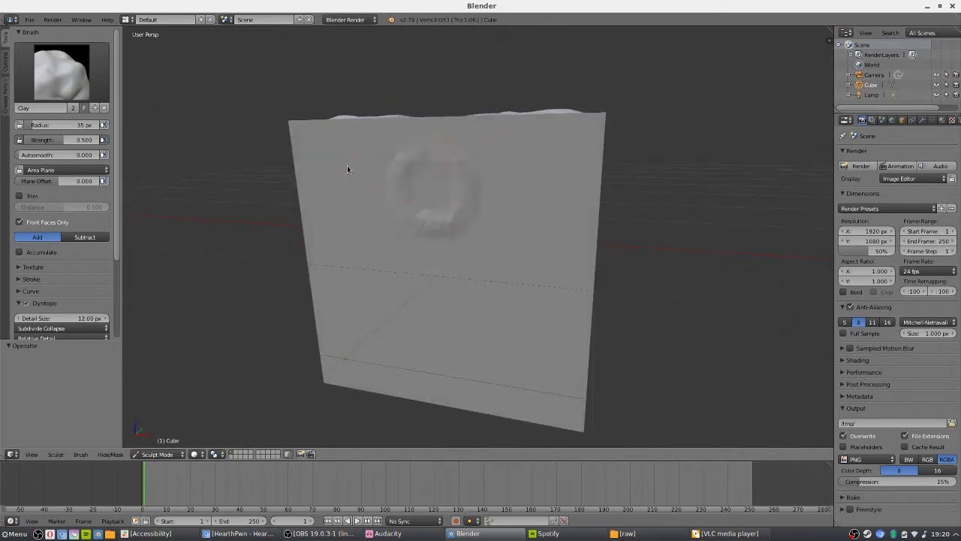
mouse_move(347, 172)
mouse_down()
mouse_move(372, 321)
mouse_move(494, 318)
mouse_move(539, 187)
mouse_up()
mouse_move(538, 188)
middle_down()
mouse_move(529, 277)
mouse_move(491, 293)
mouse_move(423, 266)
mouse_move(468, 247)
mouse_move(491, 161)
middle_up()
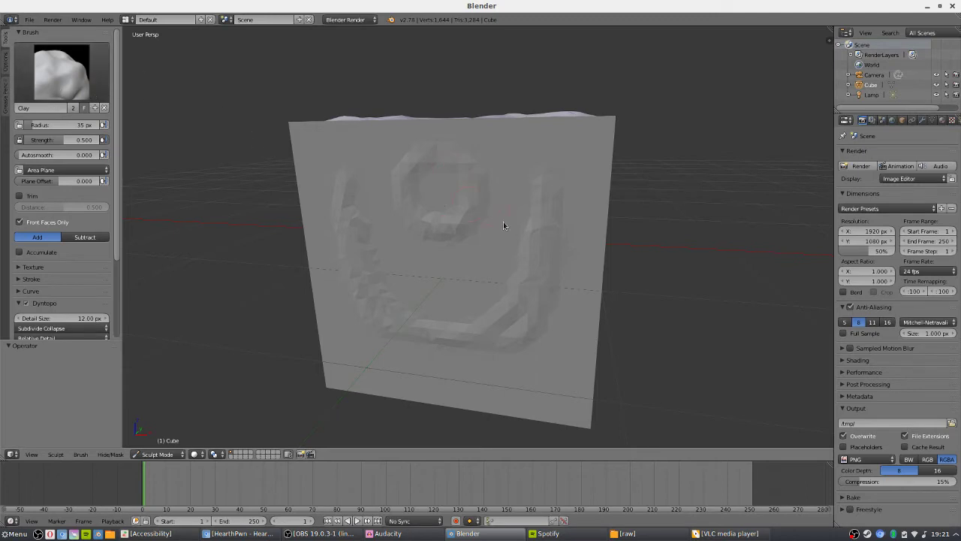
Raise a pointed bump near the top face's corner using the SculptDraw brush at strength 1.000
mouse_move(518, 187)
middle_down()
mouse_move(493, 238)
mouse_move(521, 242)
mouse_move(491, 230)
mouse_move(468, 247)
middle_up()
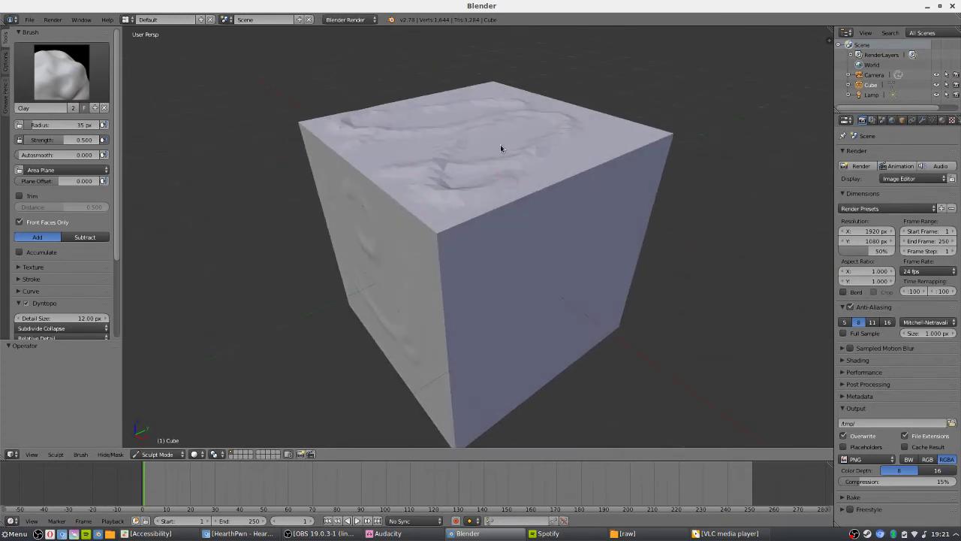
click(61, 71)
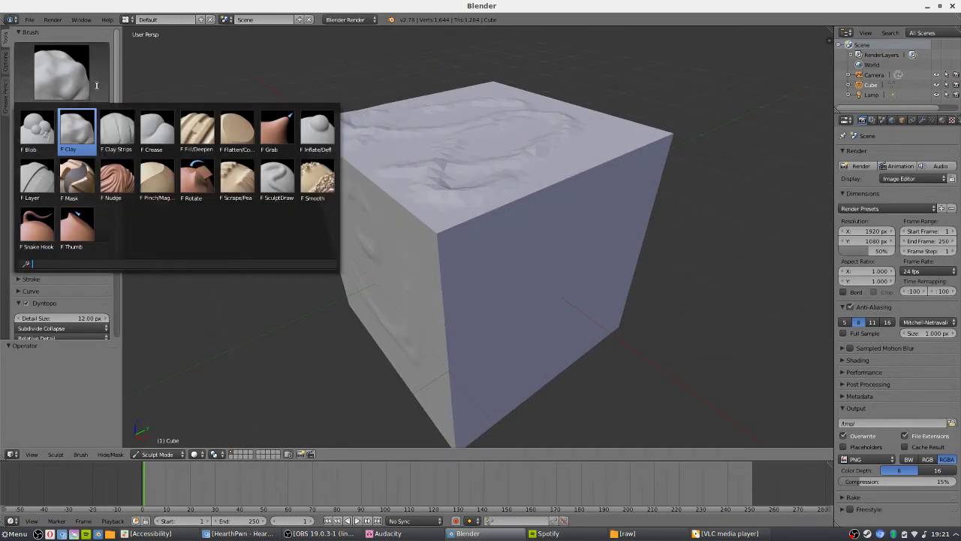
click(274, 183)
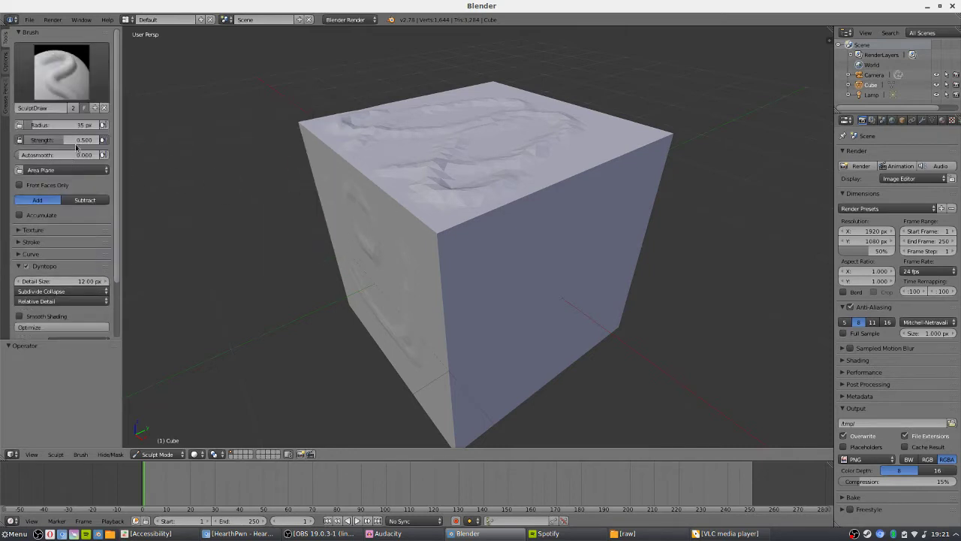
drag(58, 141, 105, 141)
drag(595, 147, 600, 155)
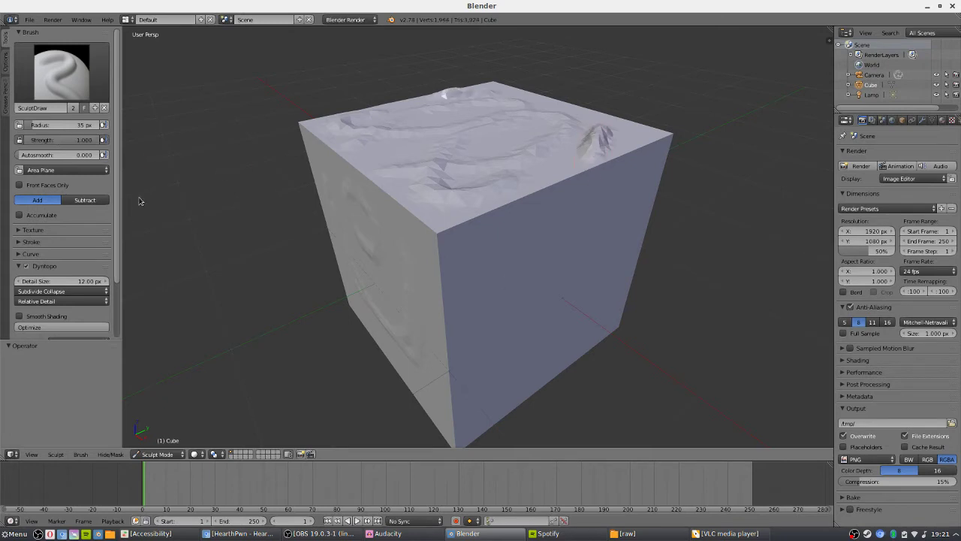
Sculpt a Clay brush stroke along the upper edge of the side face with the ring
click(73, 92)
click(77, 129)
middle_drag(300, 197, 387, 177)
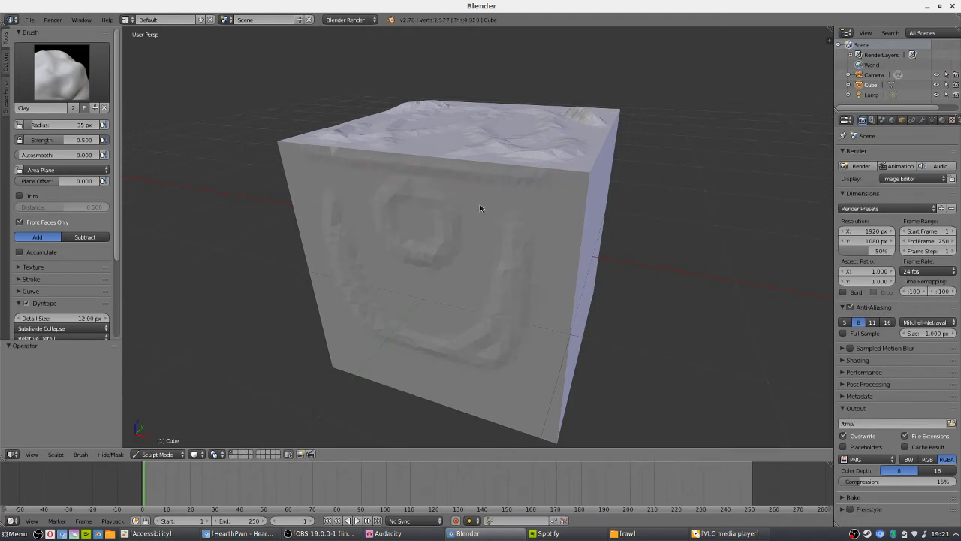
Sculpt a downward ridge on the blank adjacent side face with the Blob brush
click(62, 71)
click(42, 139)
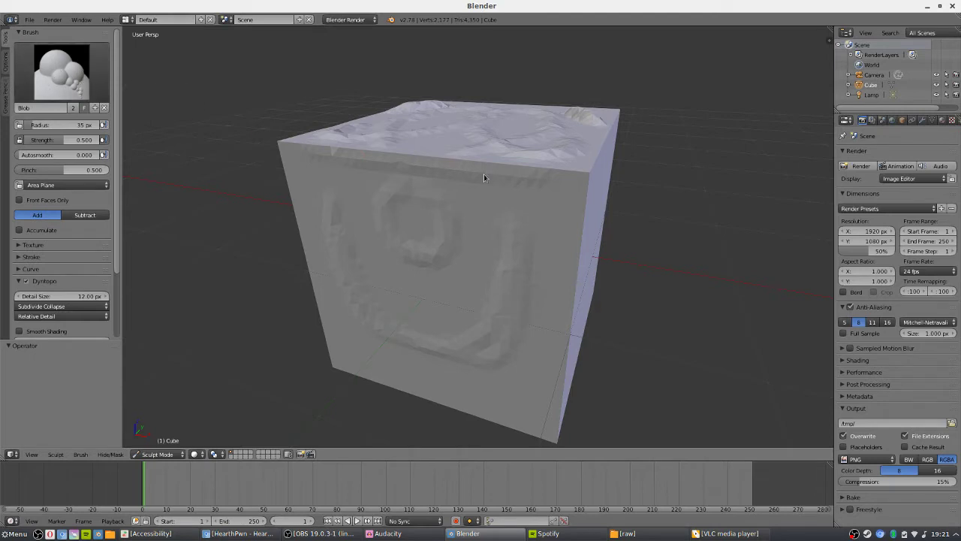
middle_drag(660, 230, 617, 220)
drag(456, 134, 500, 204)
middle_drag(584, 217, 503, 206)
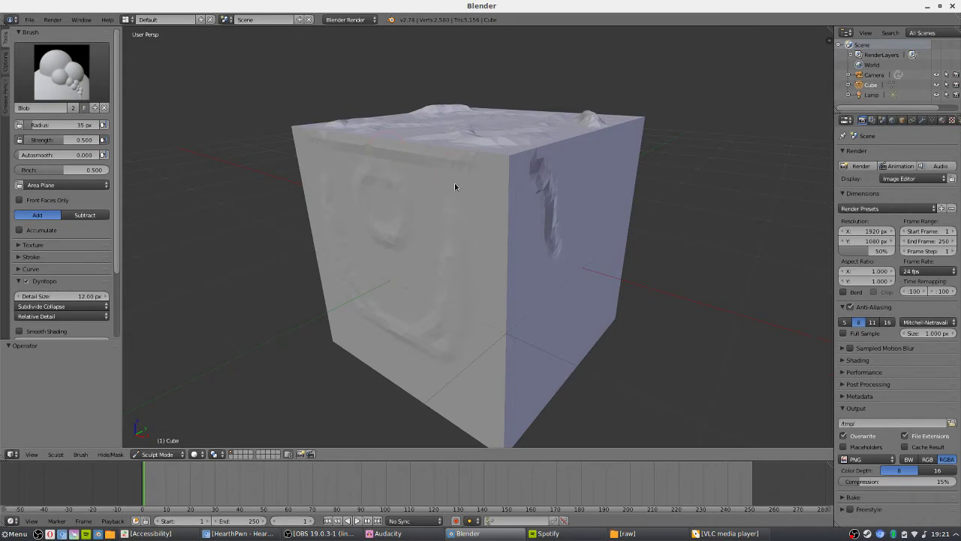
Build up a rounded lump beside the ridge on the same face, keeping the Blob brush
click(64, 96)
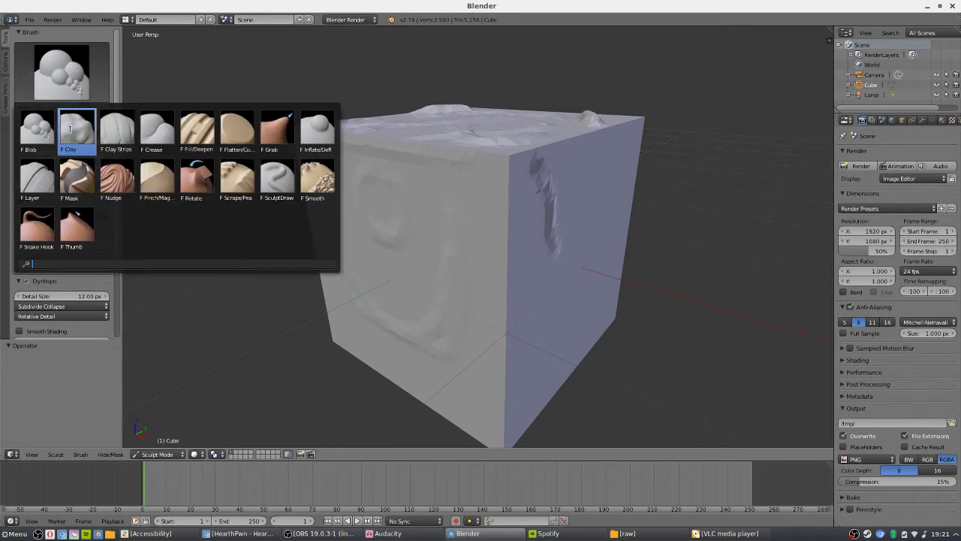
click(51, 135)
middle_drag(471, 191, 421, 180)
drag(556, 170, 558, 180)
middle_drag(558, 181, 570, 193)
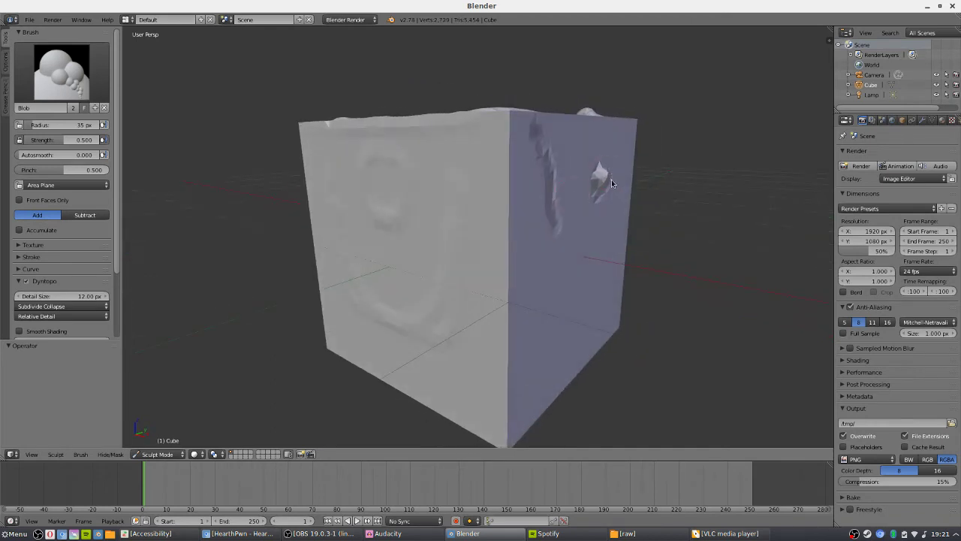
middle_drag(608, 185, 581, 186)
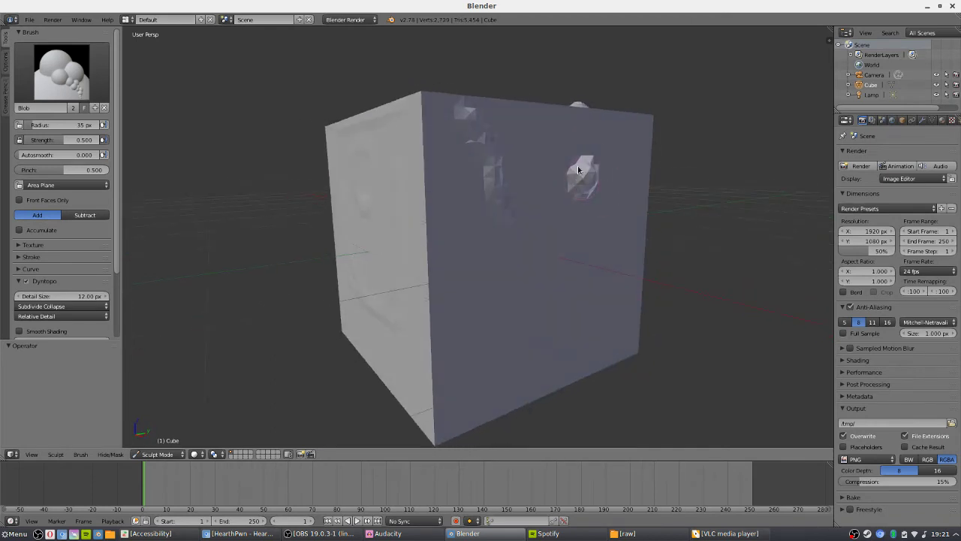
drag(578, 171, 579, 169)
Sculpt a U-shaped ridge passing beneath the rounded lump with the Blob brush
middle_drag(398, 154, 345, 146)
mouse_move(445, 156)
mouse_down()
mouse_move(574, 299)
mouse_move(595, 164)
mouse_up()
click(90, 78)
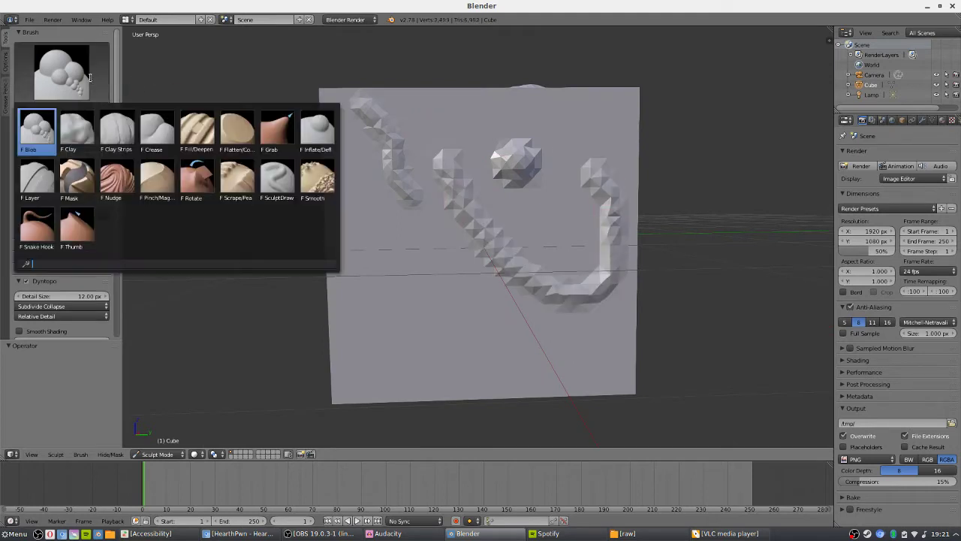
click(59, 90)
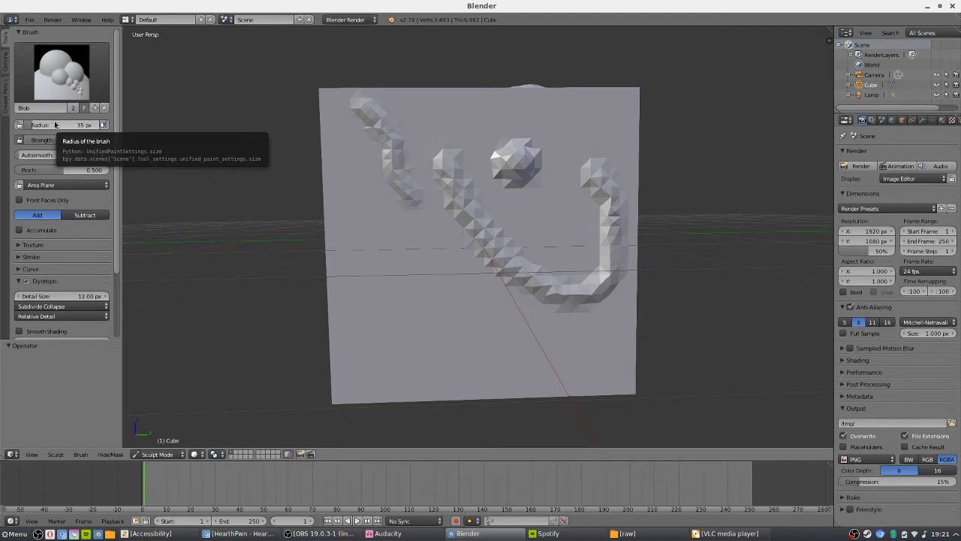
Sculpt a straight horizontal strip above the rounded lump, near the face's upper edge, with the Clay Strips brush
click(43, 67)
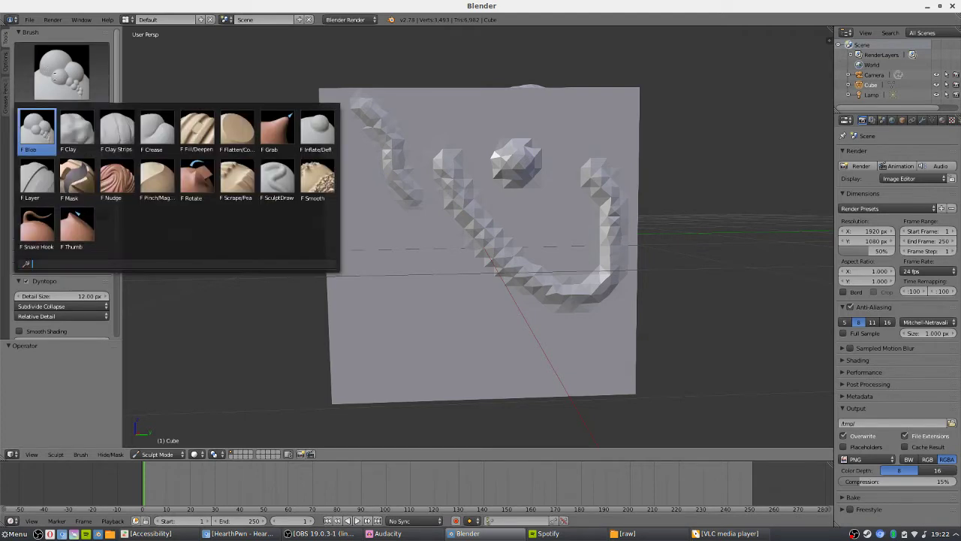
click(117, 127)
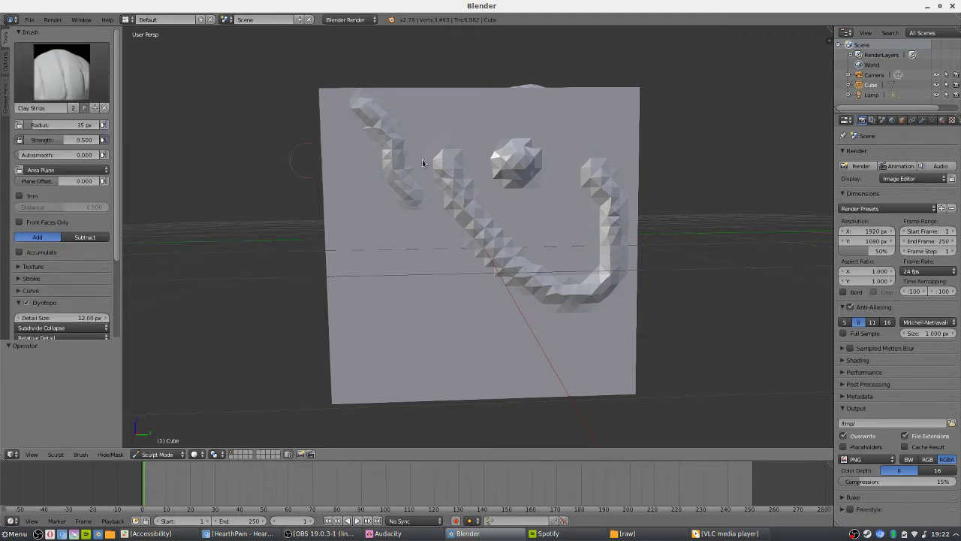
scroll(504, 172, up, 3)
mouse_move(411, 135)
middle_down()
mouse_move(401, 187)
mouse_move(418, 241)
middle_up()
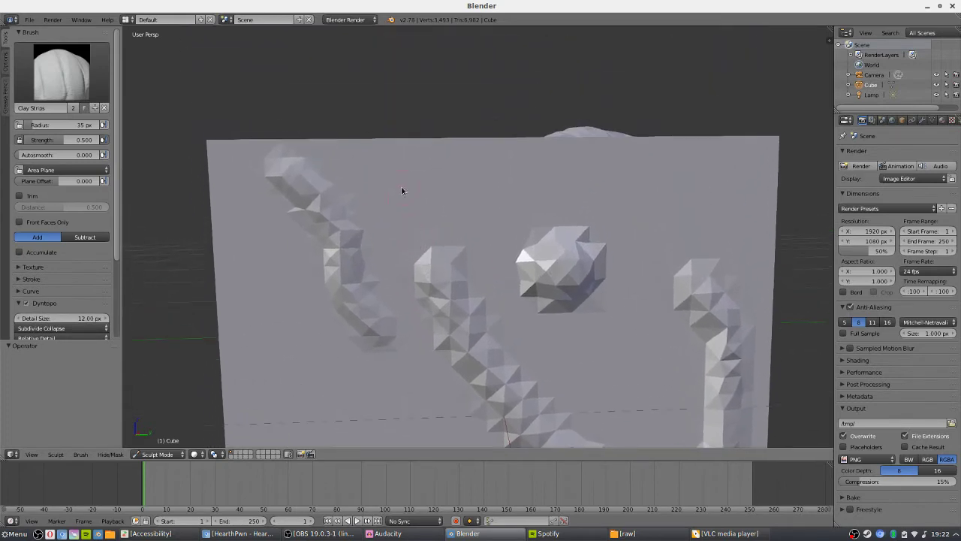
click(63, 83)
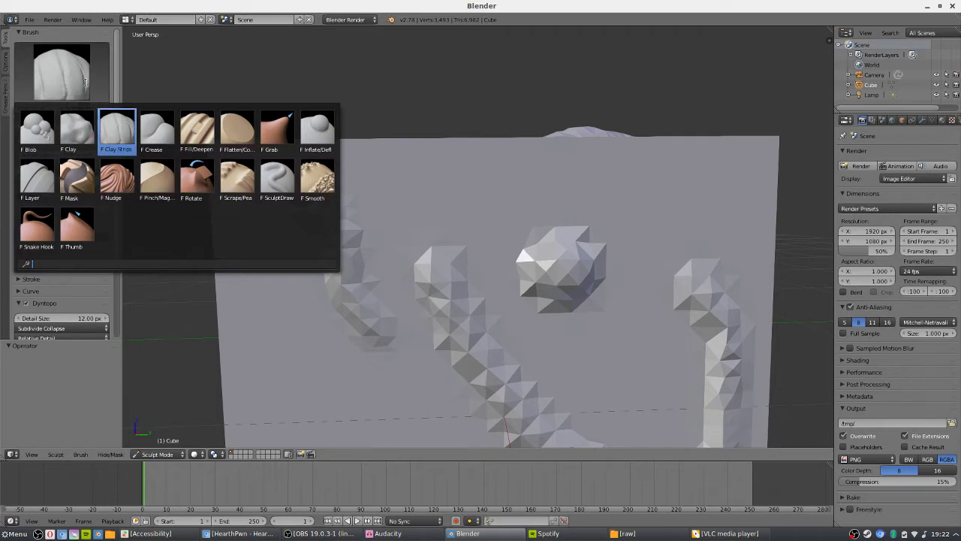
scroll(432, 171, up, 3)
scroll(286, 189, down, 3)
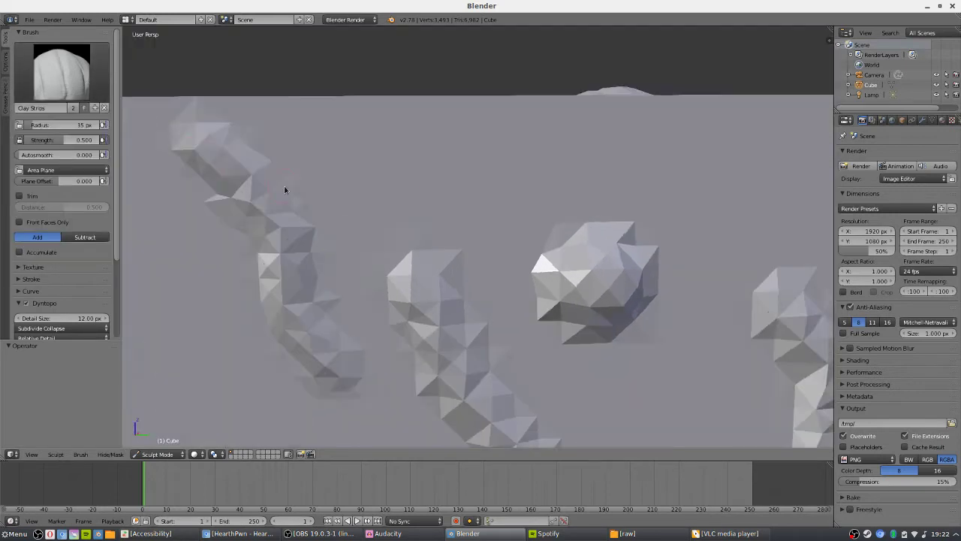
middle_drag(311, 223, 351, 237)
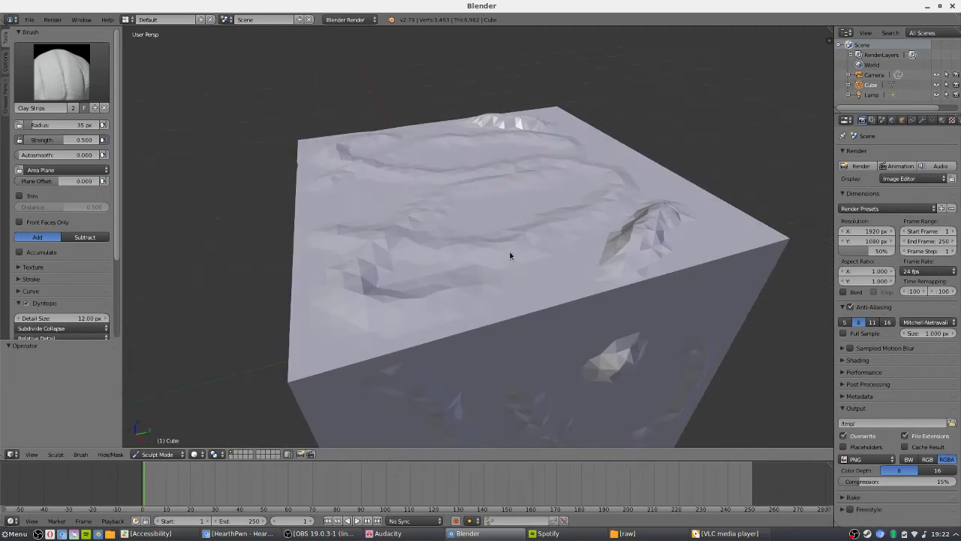
mouse_move(509, 256)
middle_down()
mouse_move(490, 218)
mouse_move(352, 183)
middle_up()
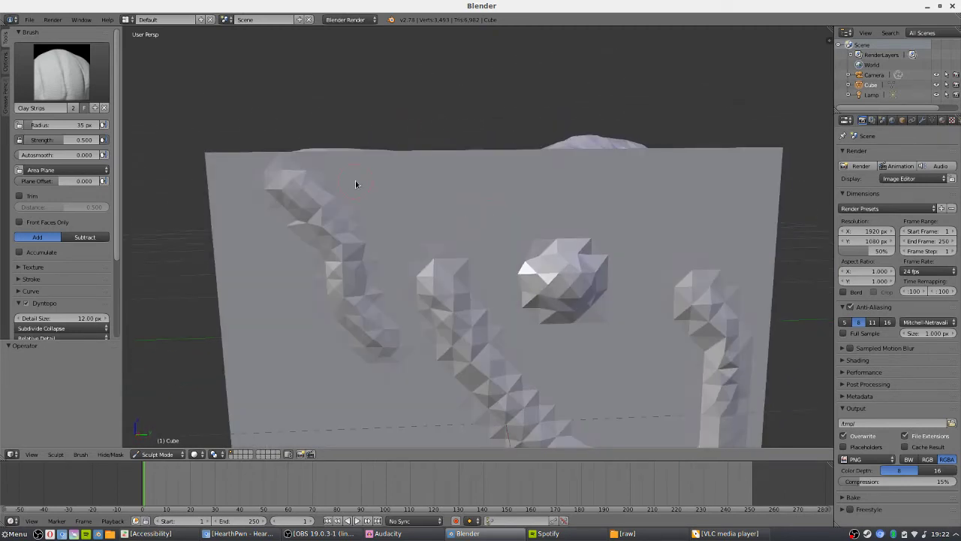
scroll(410, 199, up, 2)
drag(378, 167, 619, 163)
middle_drag(491, 193, 506, 202)
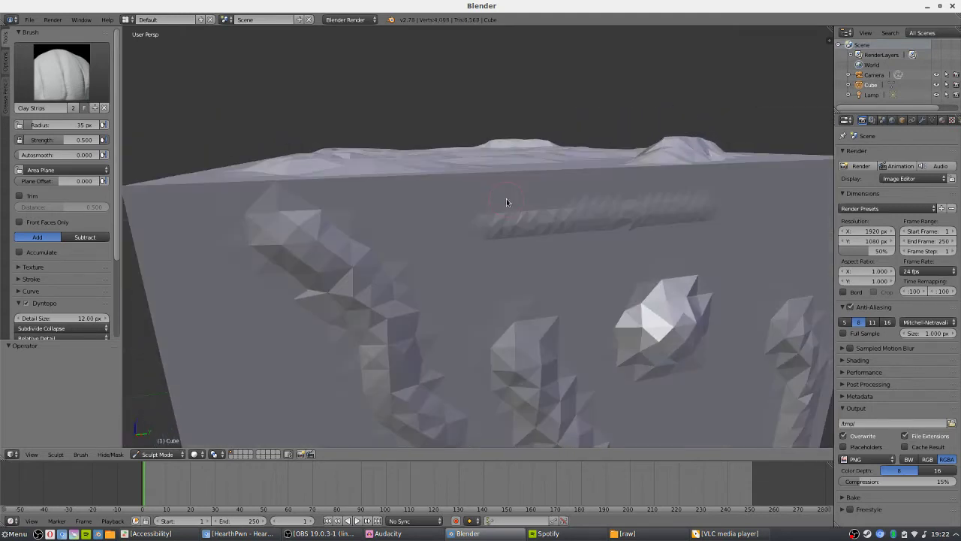
Sculpt a second straight horizontal strip directly beneath the first one with the Clay Strips brush
mouse_move(469, 237)
middle_down()
mouse_move(555, 232)
mouse_move(529, 216)
middle_up()
drag(395, 222, 661, 217)
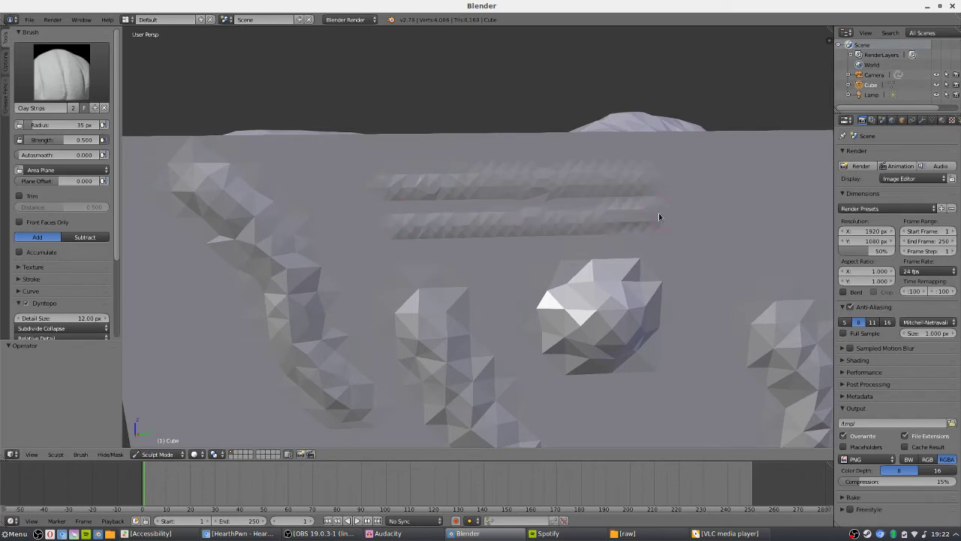
Set the Dyntopo detail size to 7.20 px and sculpt a finer horizontal strip between the earlier strips and the face's side edge
scroll(95, 272, down, 2)
drag(45, 282, 56, 282)
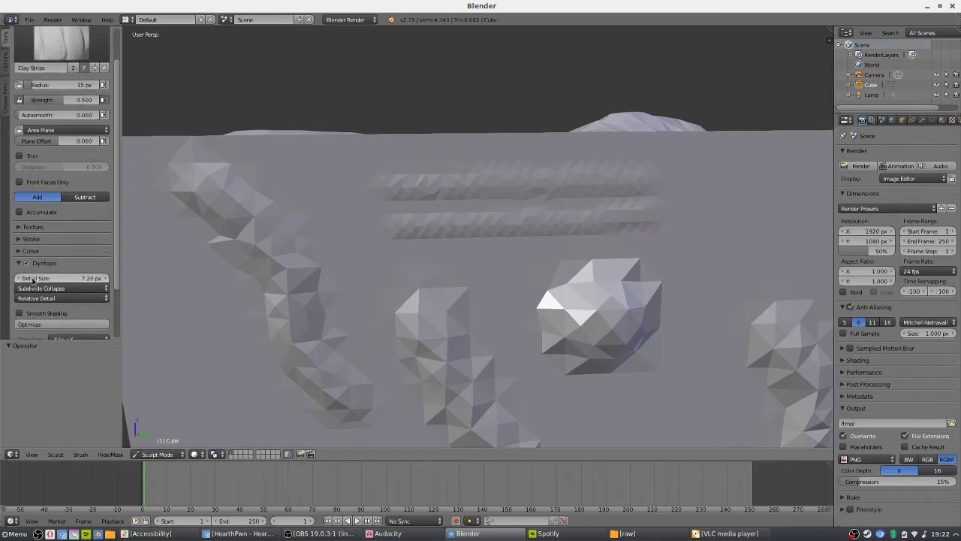
middle_drag(544, 211, 334, 245)
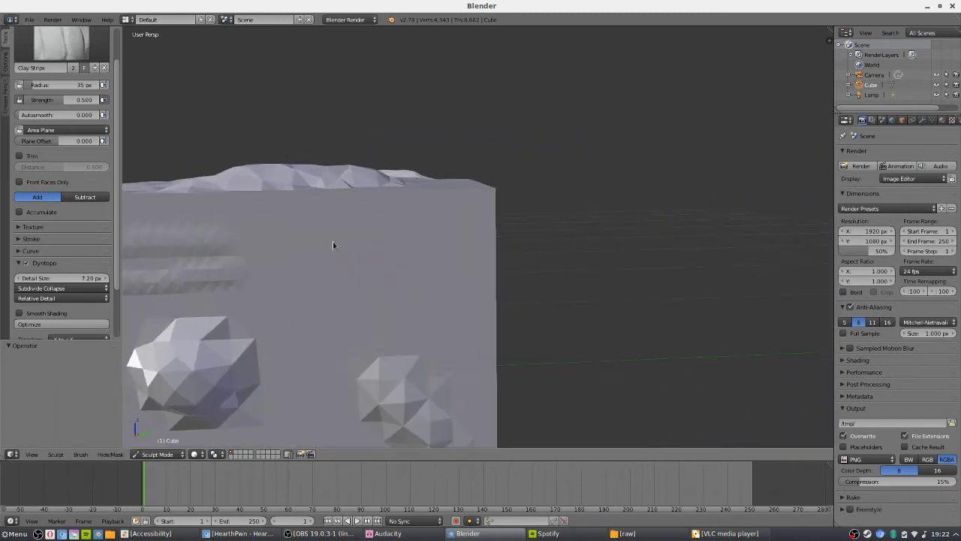
drag(291, 248, 452, 242)
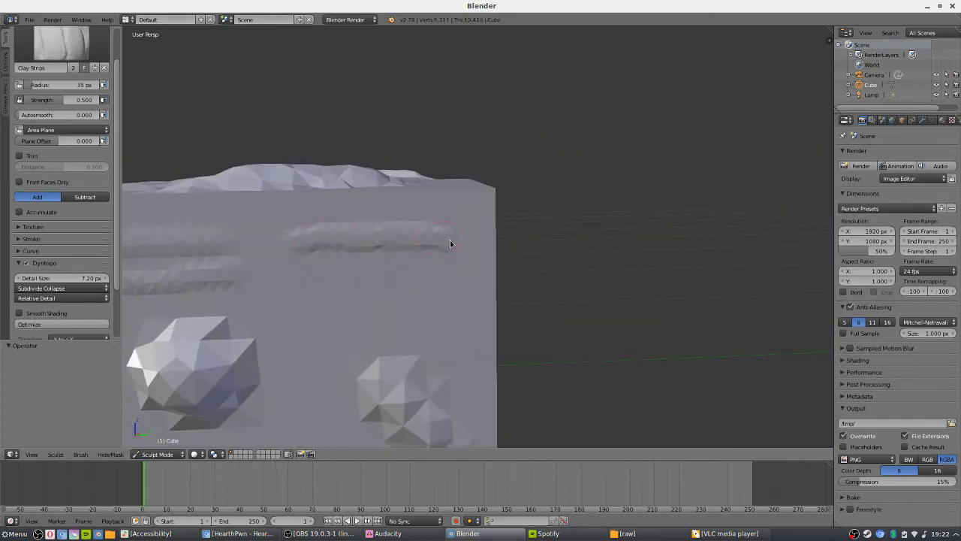
scroll(400, 246, up, 2)
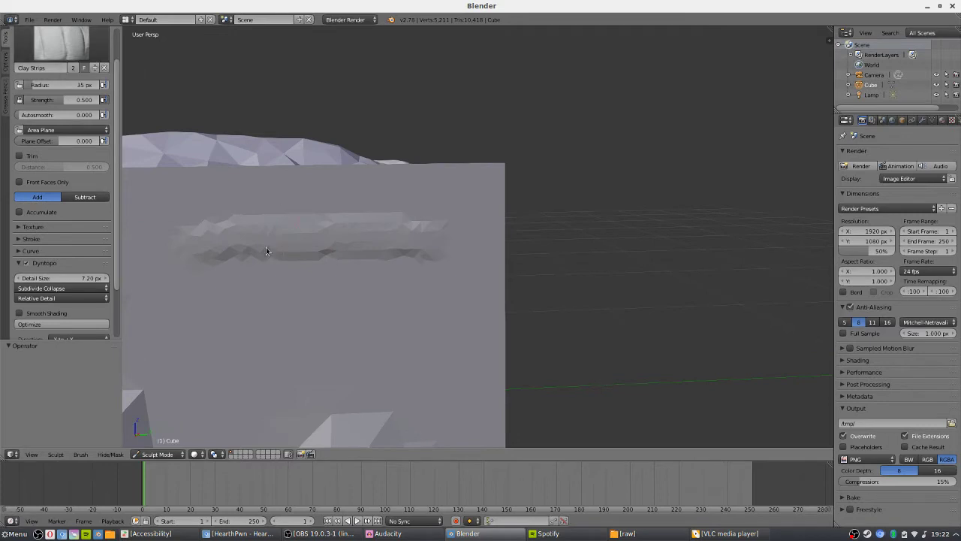
scroll(284, 242, down, 2)
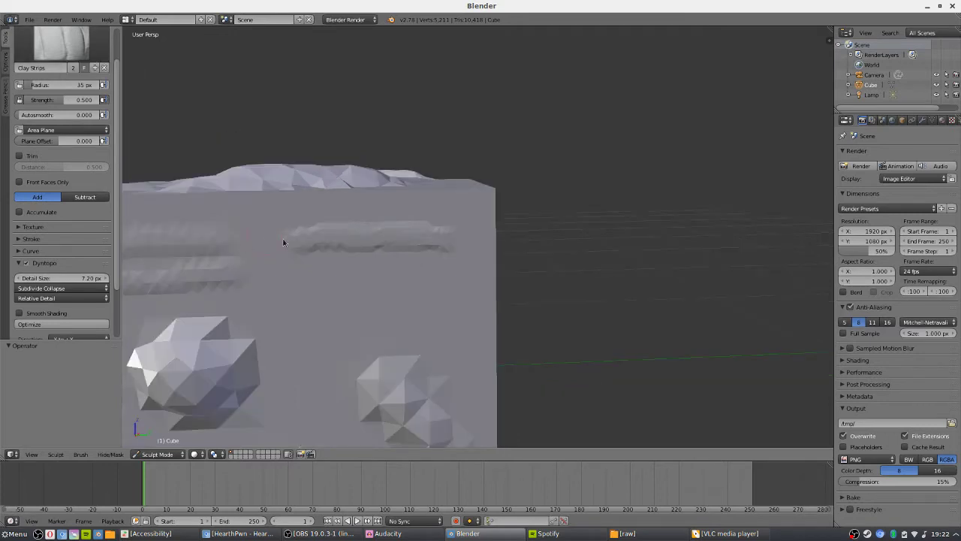
Sculpt an arched strip just beneath the finer horizontal strip with the Clay Strips brush
mouse_move(328, 278)
mouse_down()
mouse_move(422, 286)
mouse_move(431, 318)
mouse_up()
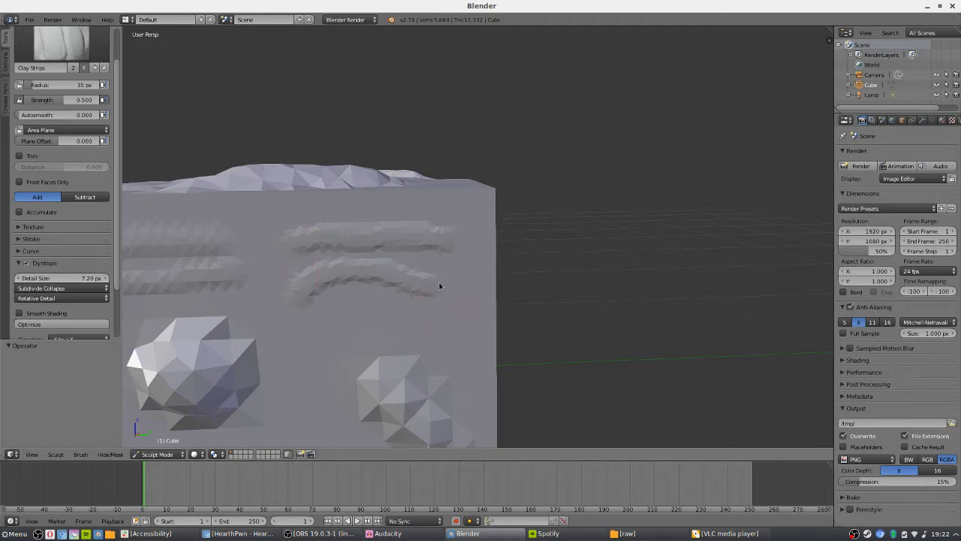
mouse_move(348, 288)
middle_down()
mouse_move(366, 284)
mouse_move(349, 280)
middle_up()
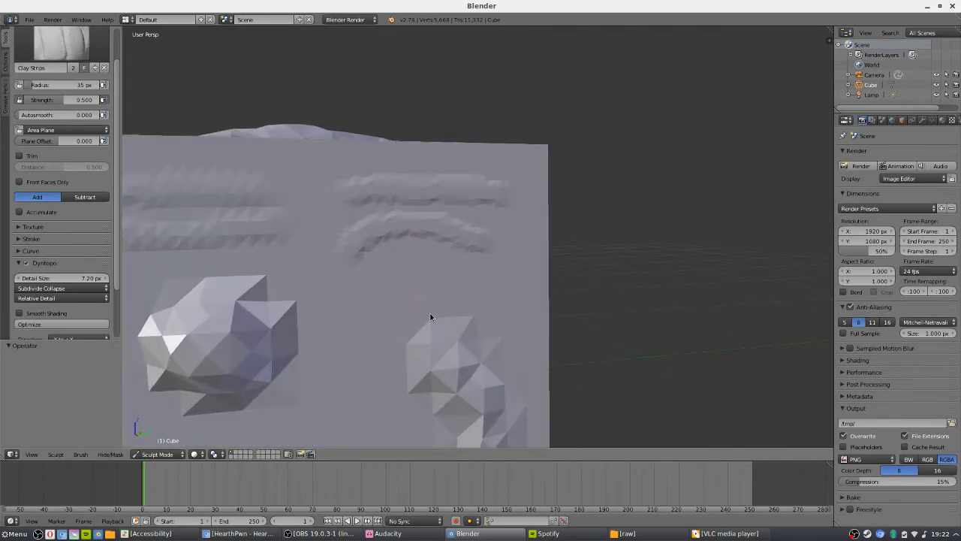
Sculpt an eyebrow-like arched strip on the upper part of a blank cube face with the Clay Strips brush, redoing the first stroke
mouse_move(430, 316)
middle_down()
mouse_move(452, 319)
mouse_move(430, 312)
mouse_move(440, 208)
mouse_move(448, 308)
mouse_move(429, 343)
mouse_move(454, 281)
mouse_move(438, 272)
mouse_move(485, 270)
mouse_move(405, 282)
mouse_move(450, 281)
mouse_move(397, 266)
mouse_move(423, 250)
mouse_move(414, 231)
middle_up()
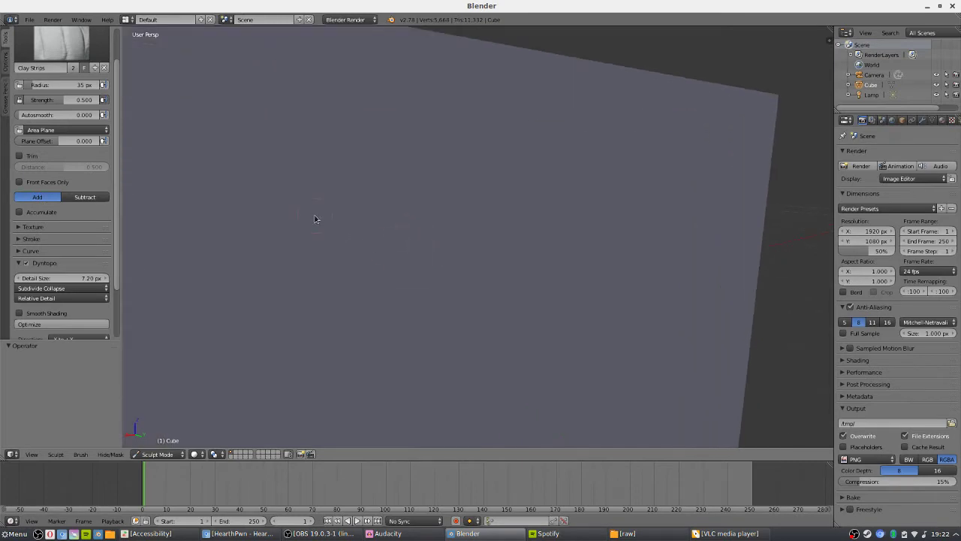
mouse_move(316, 215)
mouse_down()
mouse_move(354, 197)
mouse_move(453, 208)
mouse_move(495, 198)
mouse_up()
key(ctrl+z)
mouse_move(284, 212)
mouse_down()
mouse_move(363, 184)
mouse_move(455, 175)
mouse_move(481, 183)
mouse_up()
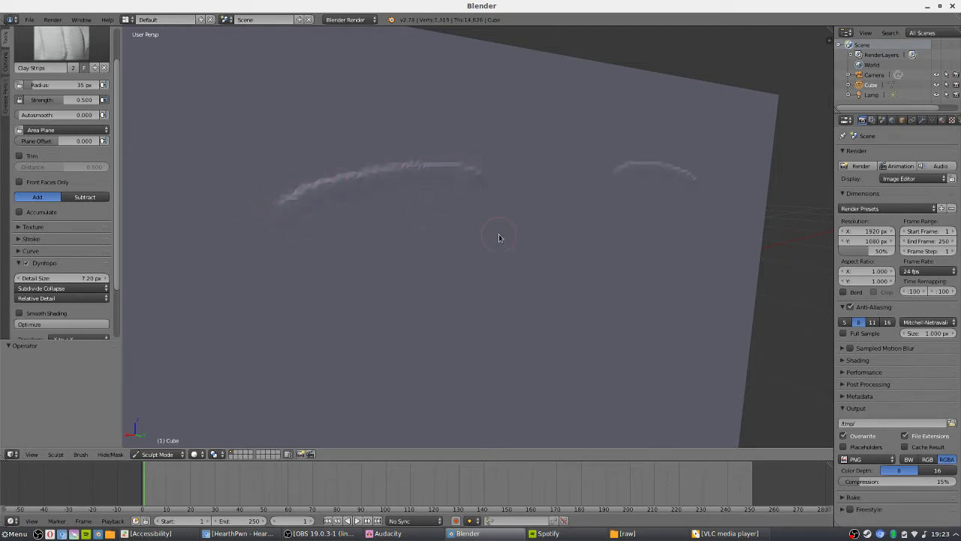
mouse_move(499, 238)
middle_down()
mouse_move(503, 263)
mouse_move(470, 253)
middle_up()
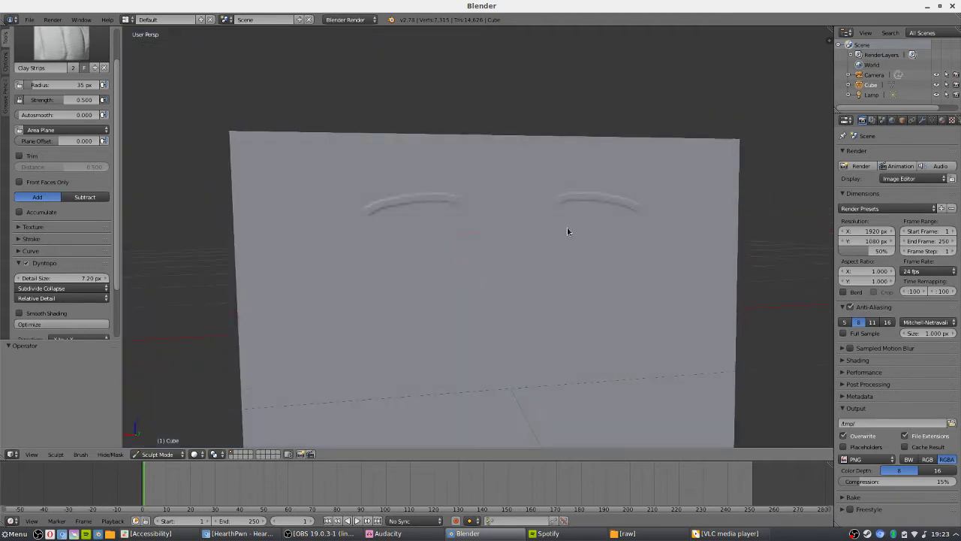
mouse_move(568, 231)
middle_down()
mouse_move(581, 221)
mouse_move(538, 218)
mouse_move(551, 212)
mouse_move(570, 221)
mouse_move(532, 223)
mouse_move(556, 225)
middle_up()
click(60, 43)
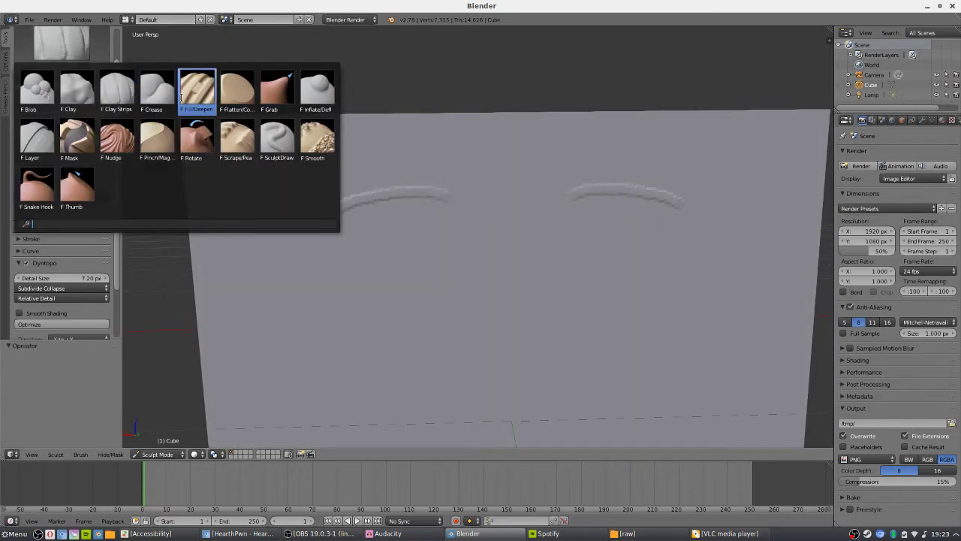
click(6, 66)
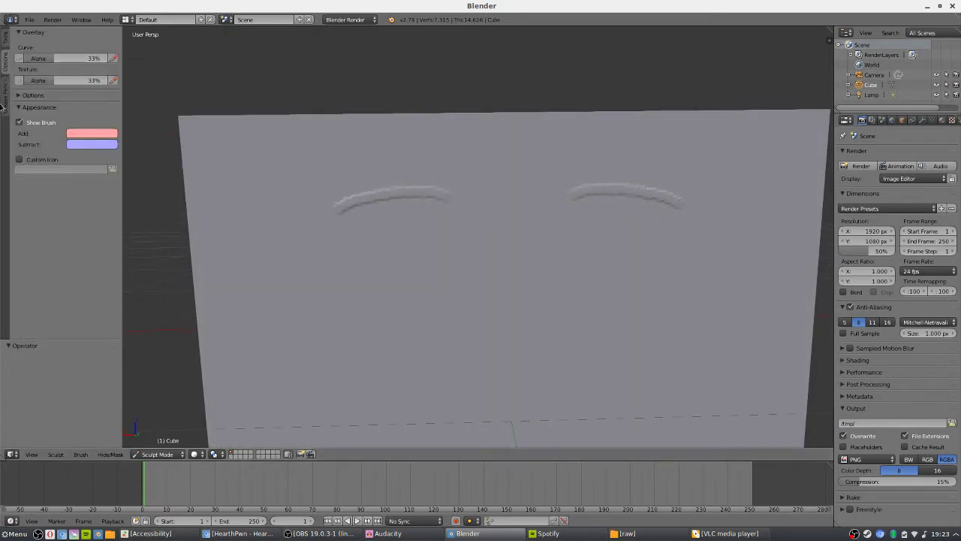
click(3, 104)
click(5, 40)
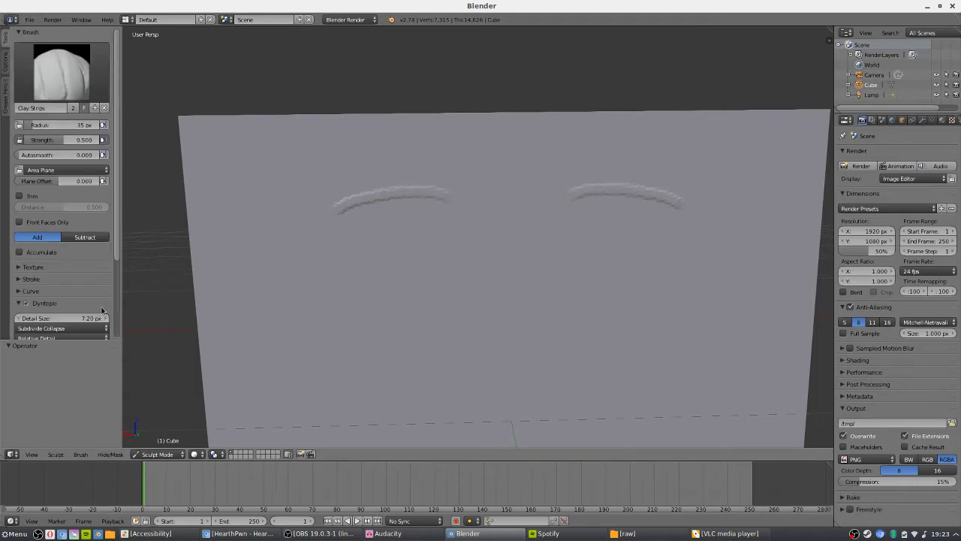
Keep the Symmetrize direction at -X to +X and sculpt a short, thick horizontal strip below the arched one with Clay Strips
scroll(103, 310, down, 3)
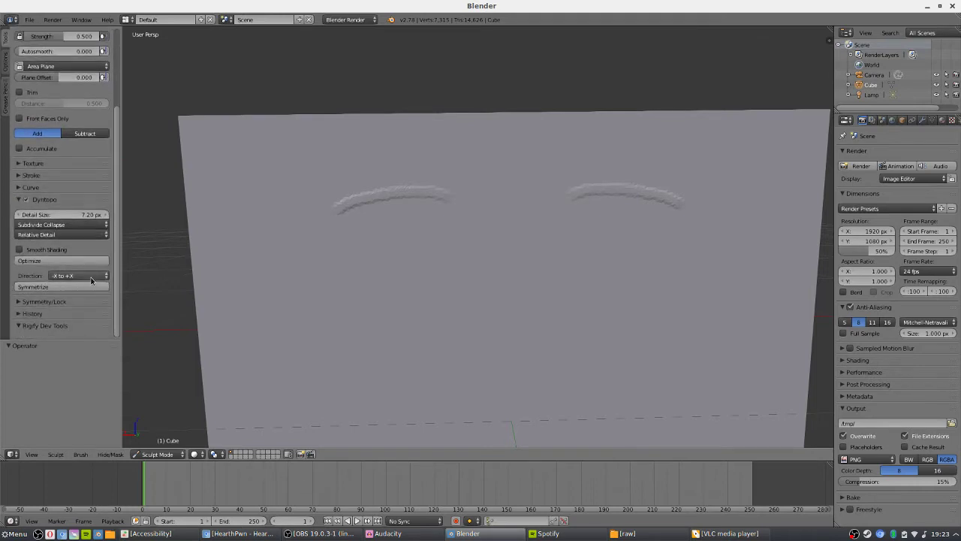
click(92, 277)
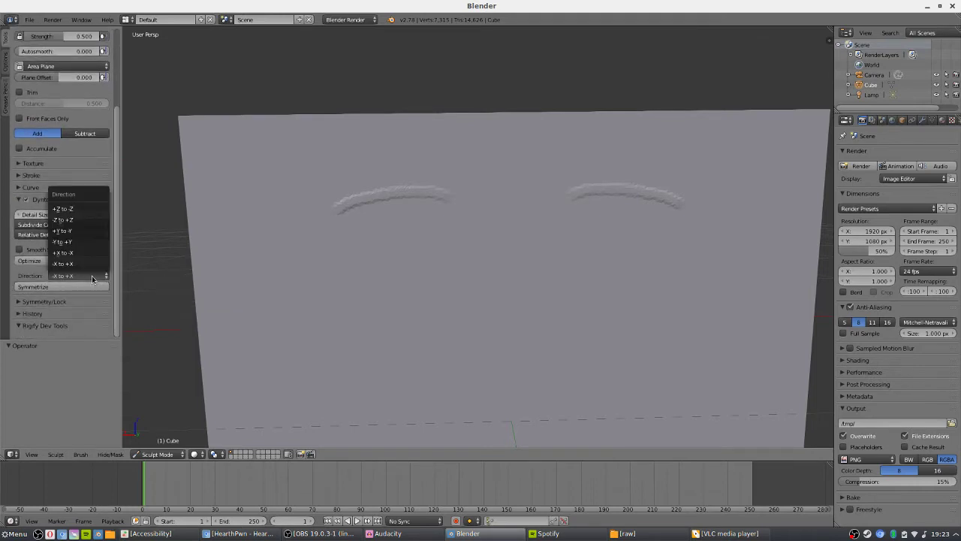
click(92, 275)
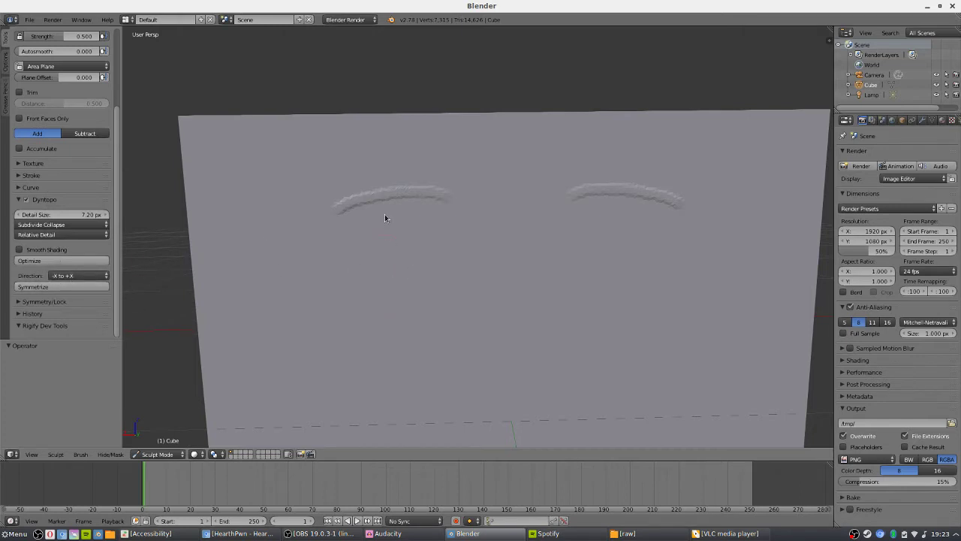
drag(314, 276, 405, 267)
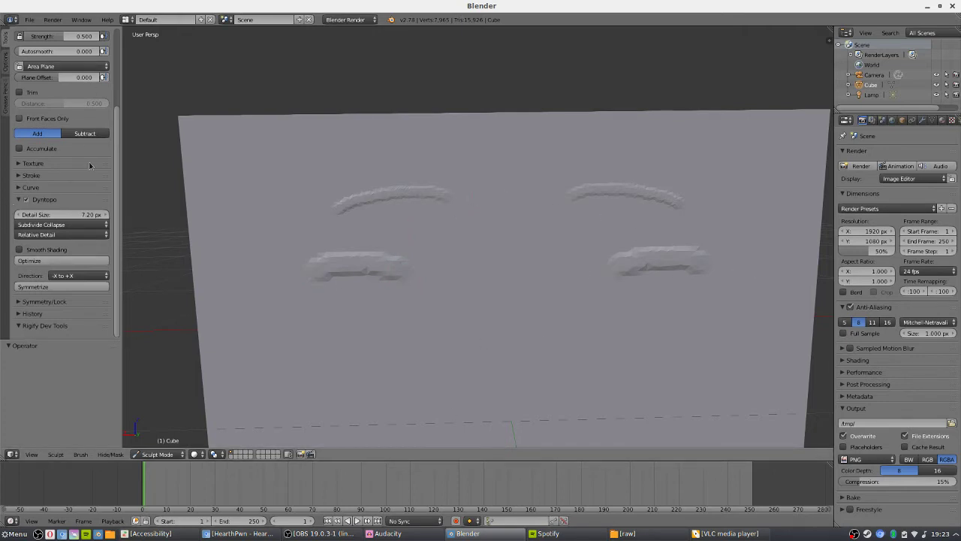
Pinch the upper edge of the arched strip with the Pinch/Magnify brush in Pinch mode
scroll(90, 165, up, 5)
click(61, 51)
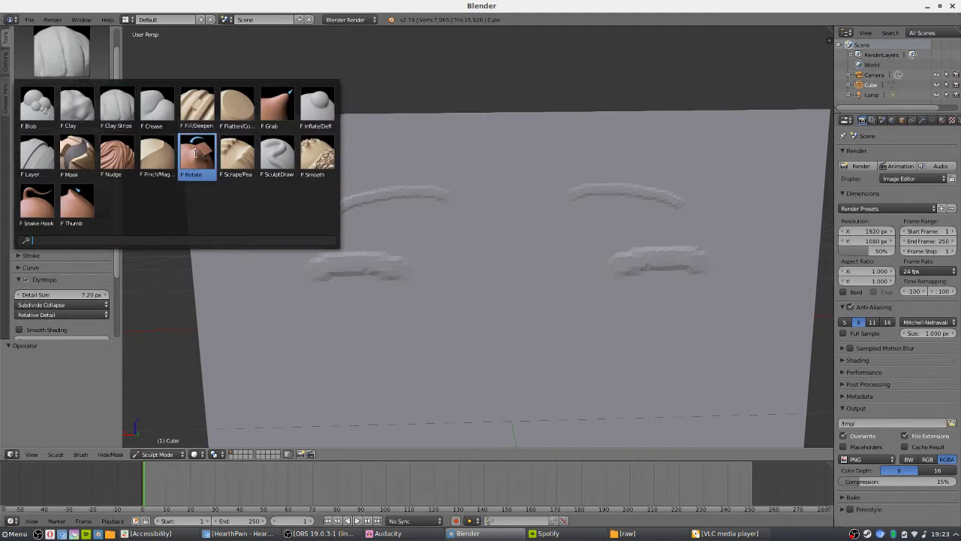
click(156, 167)
scroll(483, 232, up, 5)
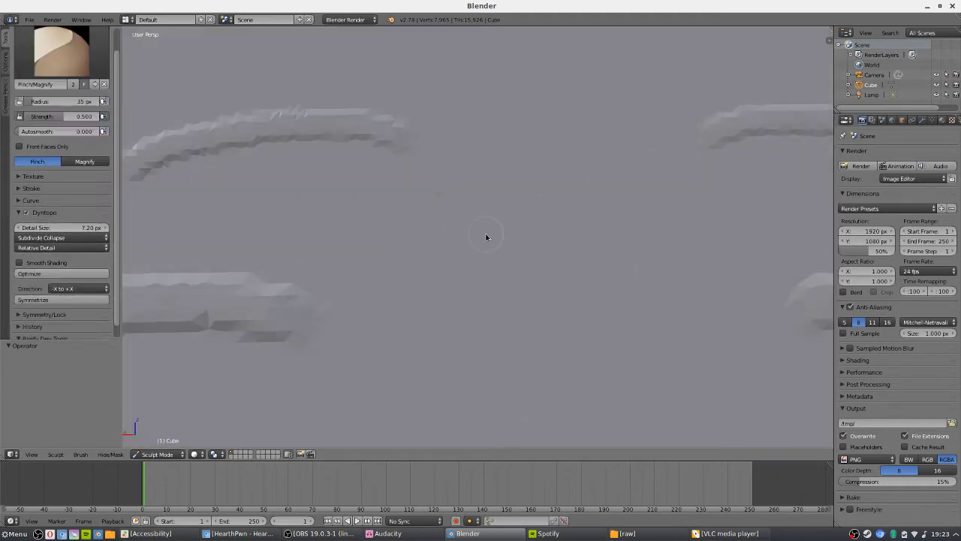
mouse_move(401, 206)
middle_down()
mouse_move(456, 243)
mouse_move(478, 186)
middle_up()
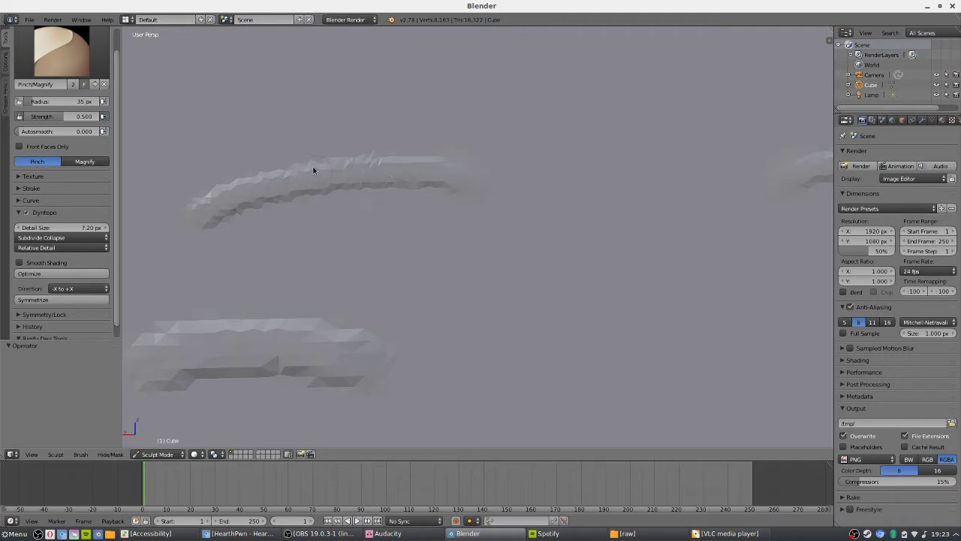
mouse_move(313, 170)
mouse_down()
mouse_move(323, 188)
mouse_move(306, 173)
mouse_up()
Carve a vertical groove between the two arched strips with the Crease brush, and raise a vertical ridge beside it in Add mode
click(74, 50)
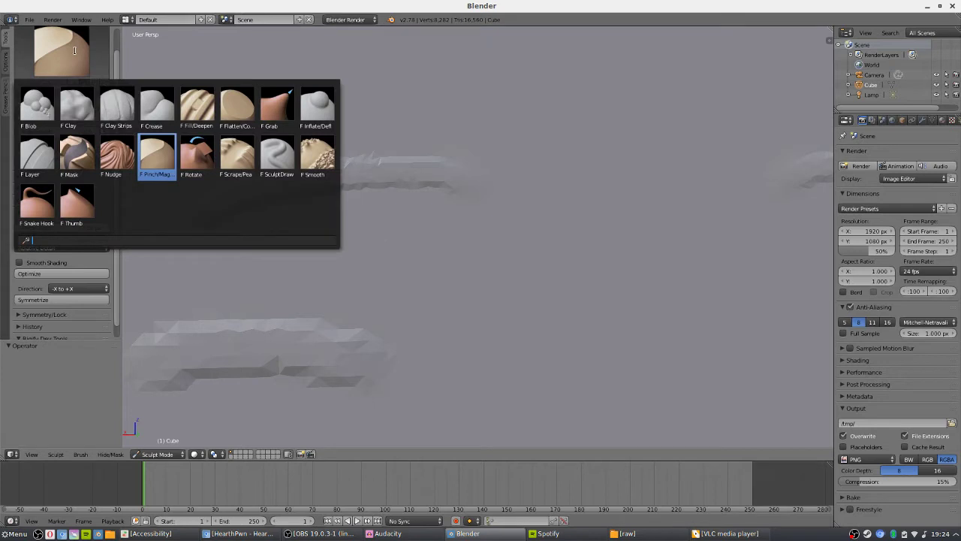
click(157, 105)
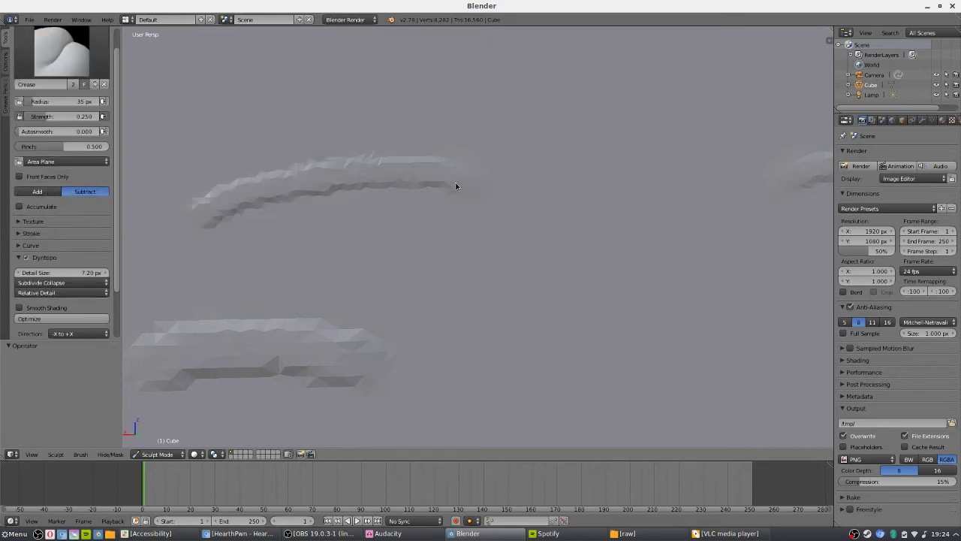
shift+middle_drag(622, 198, 582, 170)
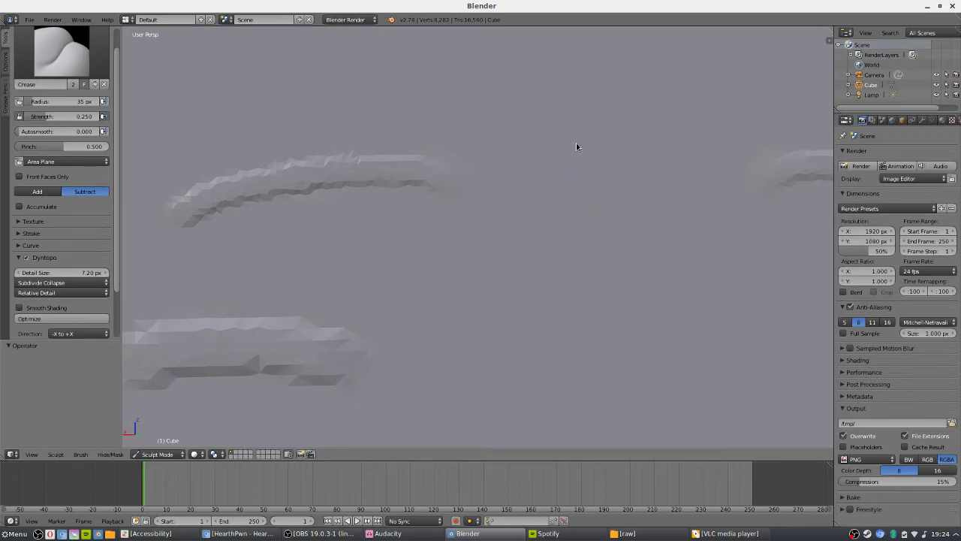
click(34, 191)
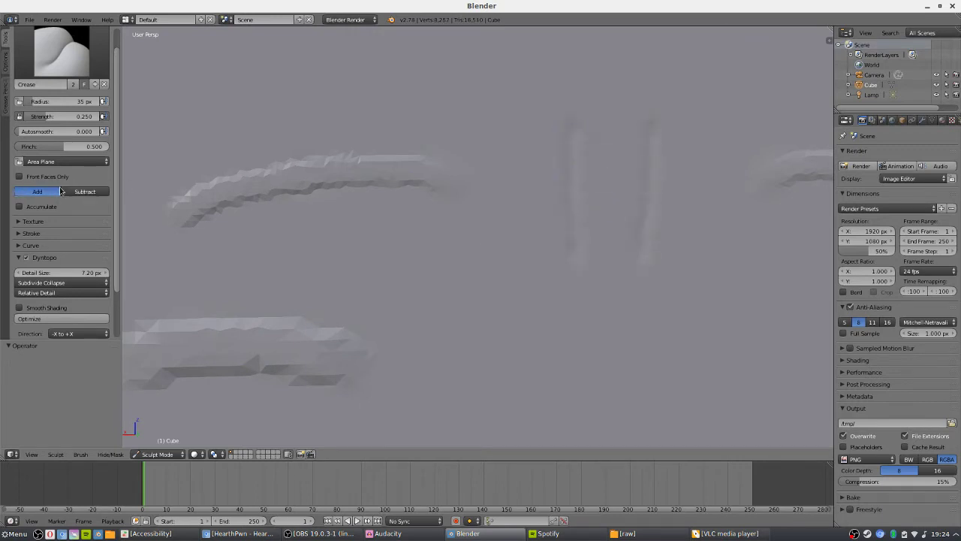
drag(503, 228, 498, 290)
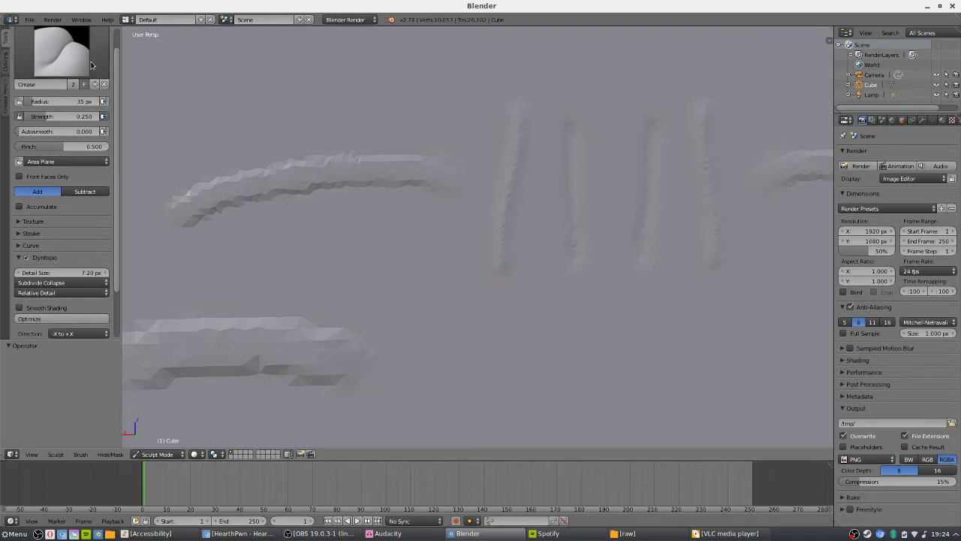
Pinch the middle of the raised vertical ridge into sharp folds with the Pinch/Magnify brush at strength 1.000
click(61, 53)
click(163, 150)
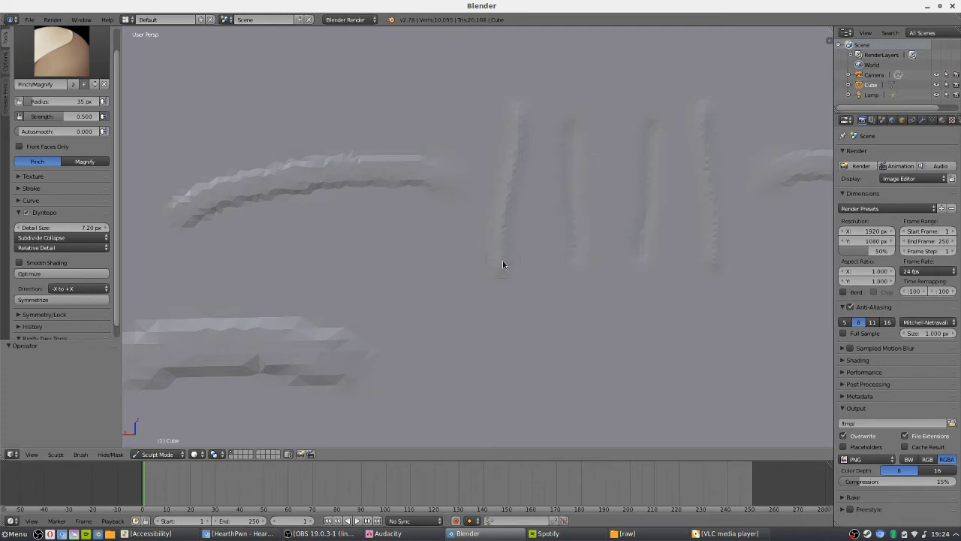
drag(83, 116, 101, 117)
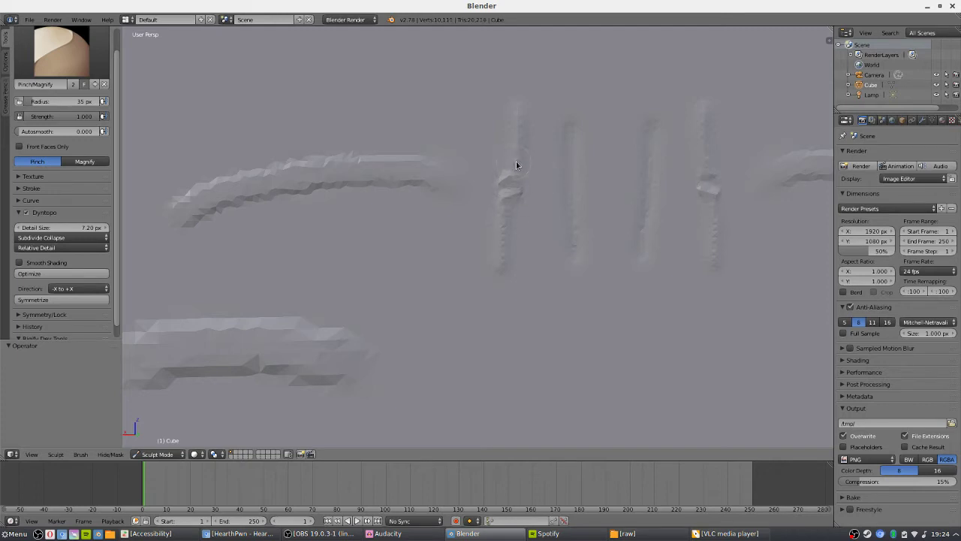
mouse_move(516, 165)
middle_down()
mouse_move(553, 161)
mouse_move(470, 212)
middle_up()
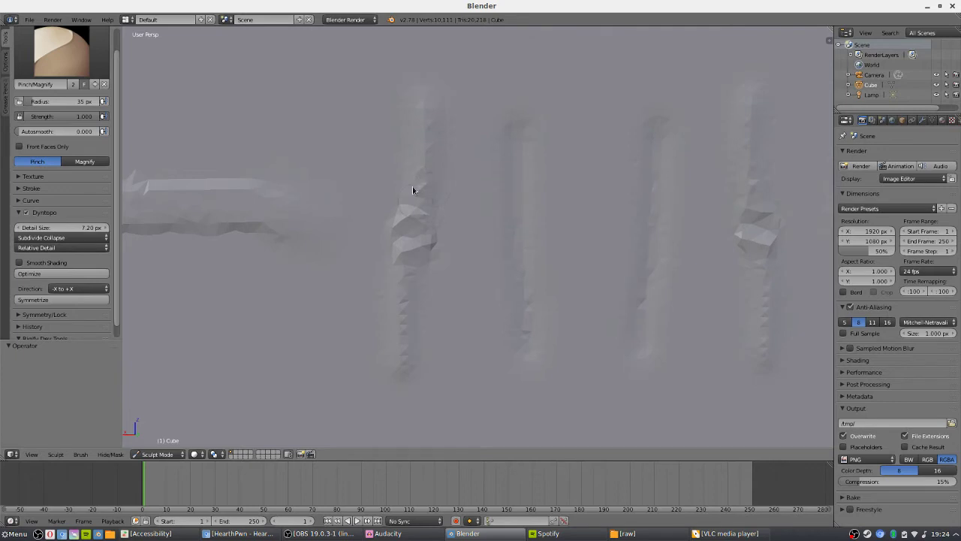
drag(421, 189, 441, 198)
mouse_move(441, 199)
middle_down()
mouse_move(445, 206)
mouse_move(420, 213)
mouse_move(460, 225)
mouse_move(421, 212)
mouse_move(443, 218)
middle_up()
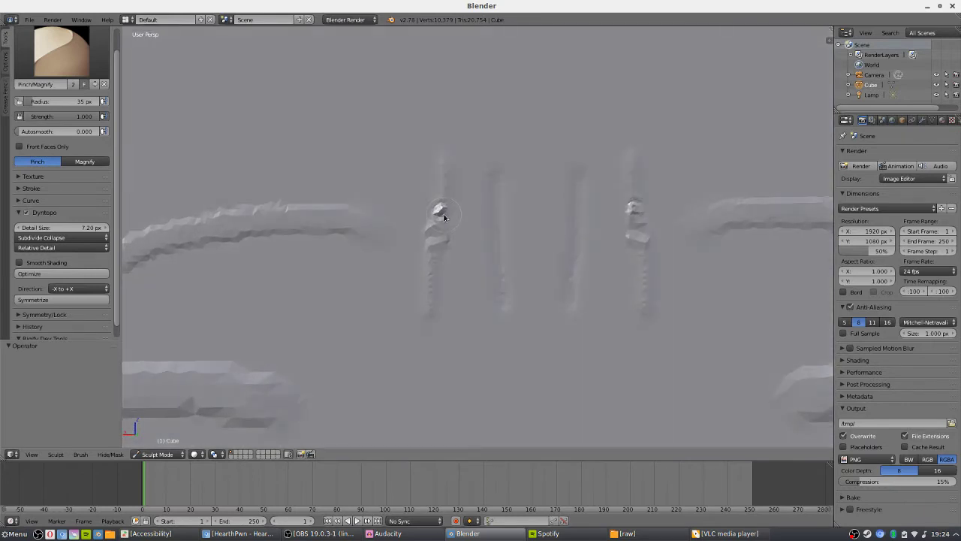
click(440, 216)
Pinch the outer end of the arched strip together, keeping the Pinch/Magnify brush
shift+middle_drag(369, 223, 403, 218)
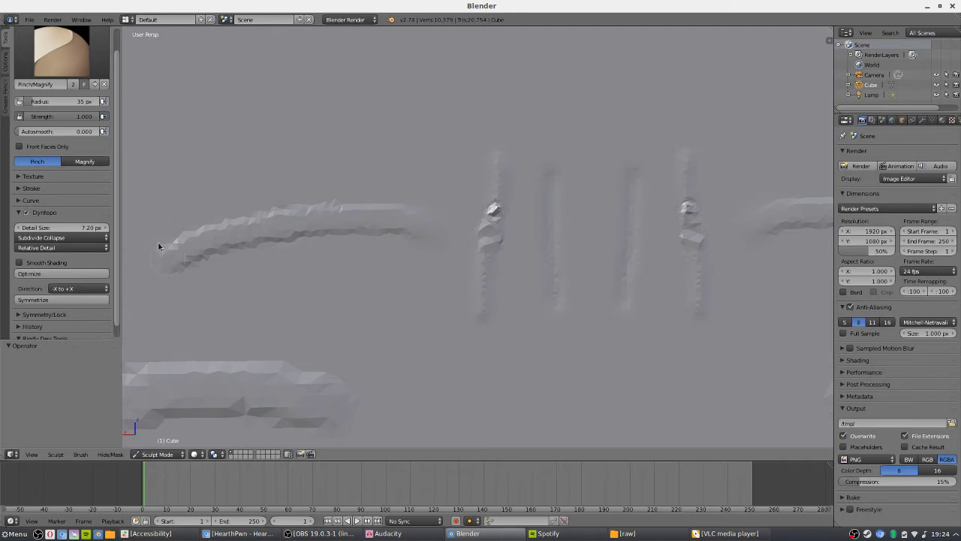
drag(158, 245, 172, 263)
mouse_move(179, 259)
mouse_down()
mouse_move(188, 260)
mouse_move(176, 241)
mouse_up()
Carve creases around the outer end of the arched strip with the Crease brush set to Subtract
click(62, 53)
click(156, 105)
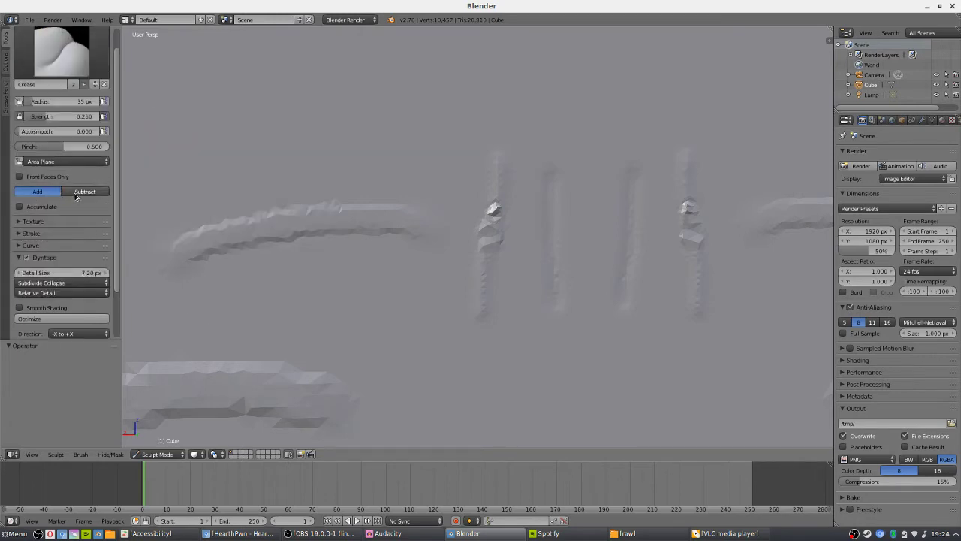
mouse_move(195, 264)
mouse_down()
mouse_move(168, 258)
mouse_move(192, 257)
mouse_move(166, 245)
mouse_move(192, 224)
mouse_move(171, 239)
mouse_move(230, 223)
mouse_up()
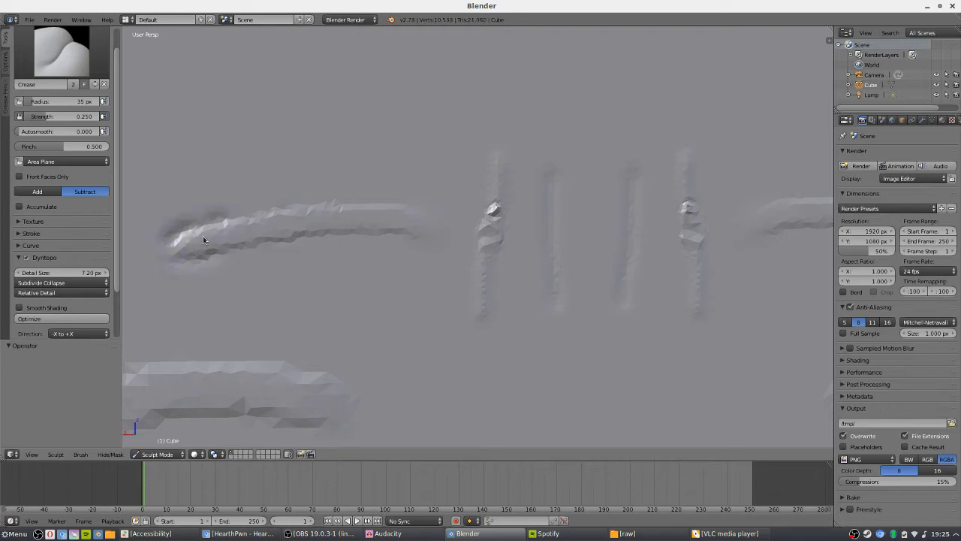
key(KP_2)
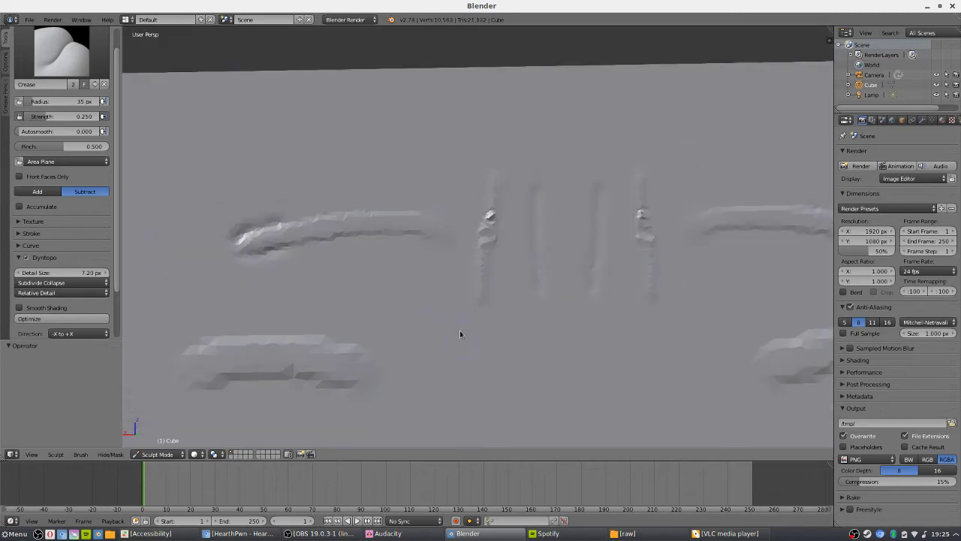
middle_drag(459, 333, 426, 280)
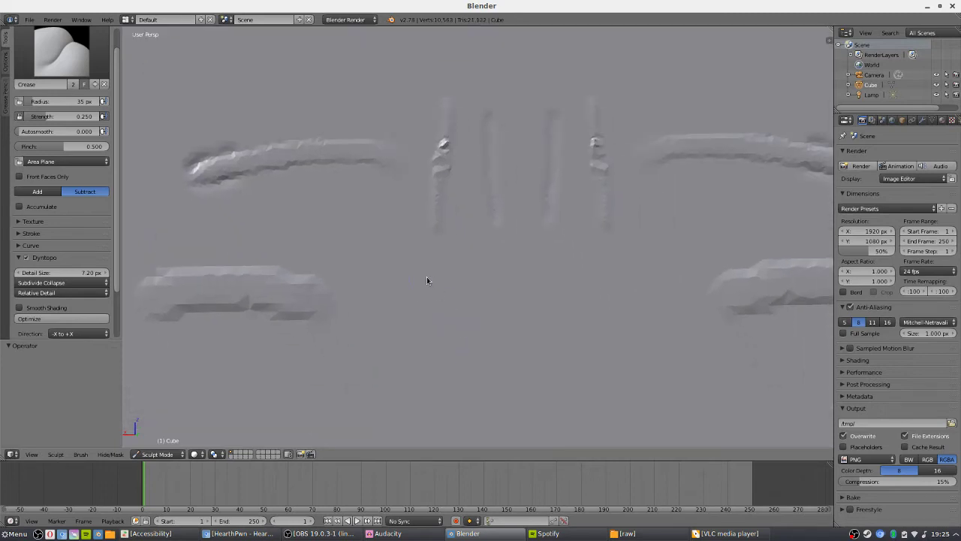
Flatten a gap into the middle of the upper arched strip with the Flatten/Contrast brush in Flatten mode
click(78, 52)
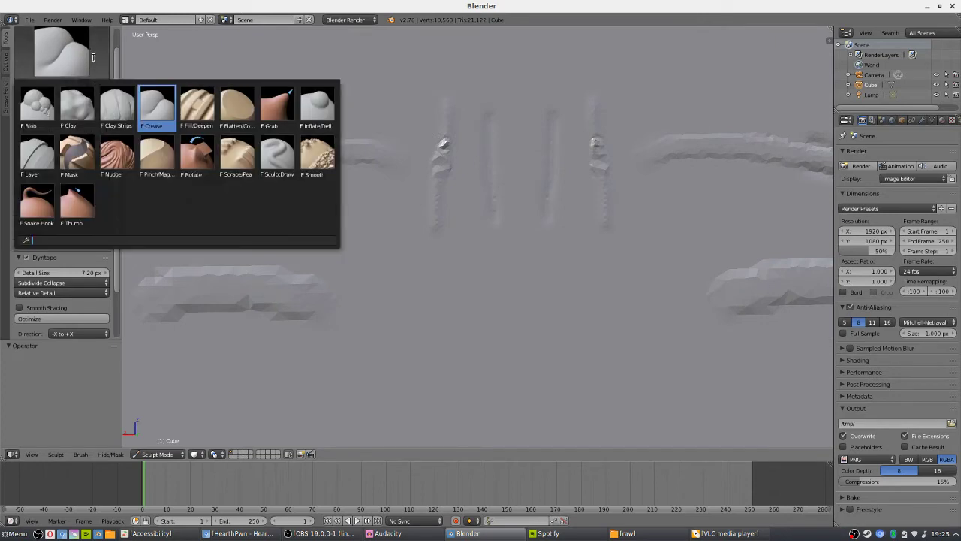
click(237, 107)
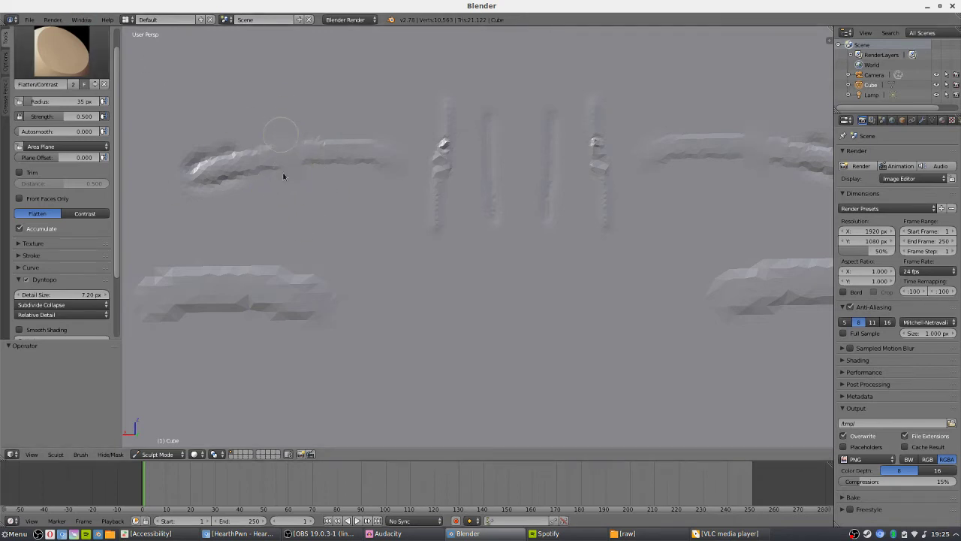
mouse_move(268, 115)
mouse_down()
mouse_move(275, 86)
mouse_move(273, 114)
mouse_move(342, 133)
mouse_up()
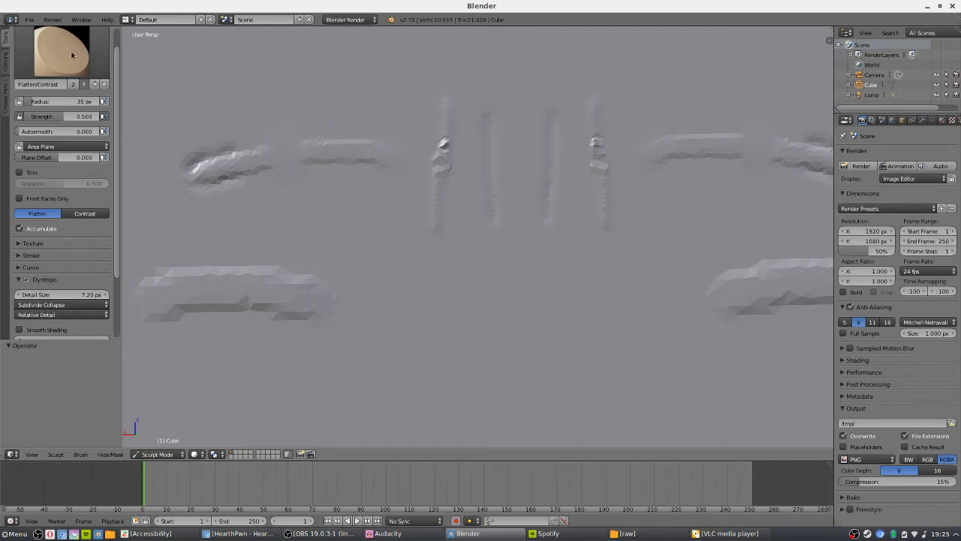
Exaggerate the edges of the arched strip's inner piece using the Flatten/Contrast brush in Contrast mode
click(81, 214)
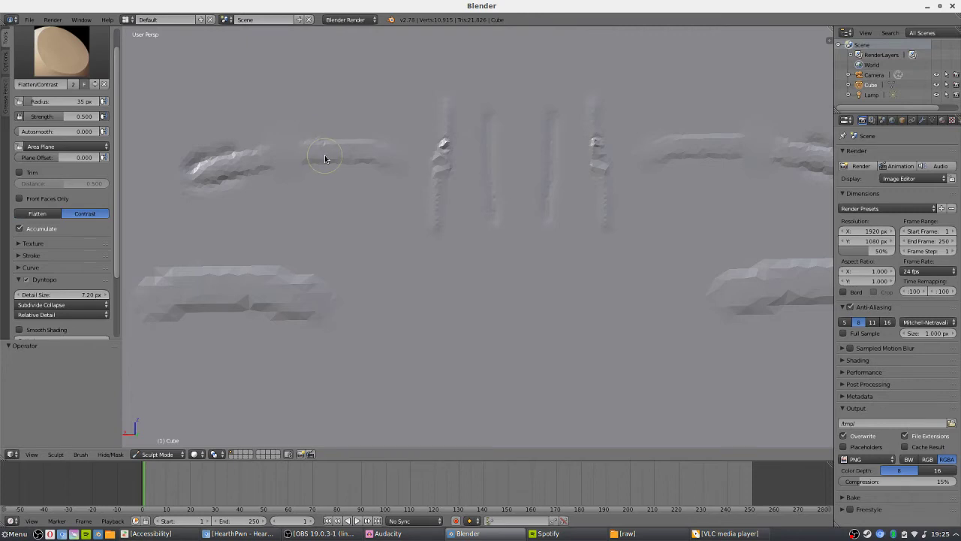
scroll(350, 184, down, 2)
scroll(350, 185, up, 4)
mouse_move(350, 187)
shift+middle_down()
mouse_move(365, 225)
mouse_move(436, 250)
shift+middle_up()
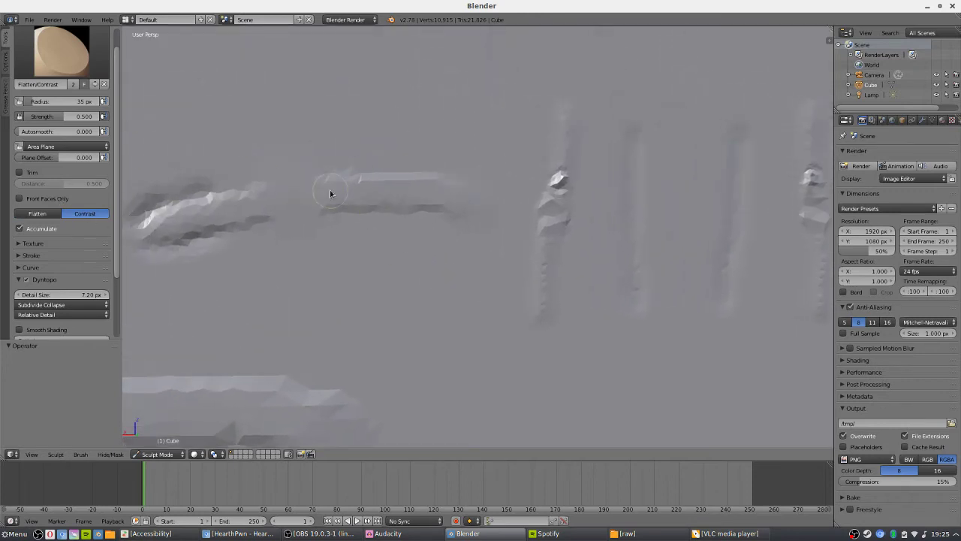
mouse_move(330, 193)
mouse_down()
mouse_move(373, 198)
mouse_move(366, 174)
mouse_move(358, 205)
mouse_move(339, 202)
mouse_move(322, 217)
mouse_up()
mouse_move(383, 212)
mouse_down()
mouse_move(419, 204)
mouse_move(372, 212)
mouse_move(435, 213)
mouse_move(412, 213)
mouse_up()
mouse_move(473, 231)
mouse_down()
mouse_move(311, 167)
mouse_move(373, 171)
mouse_move(349, 177)
mouse_up()
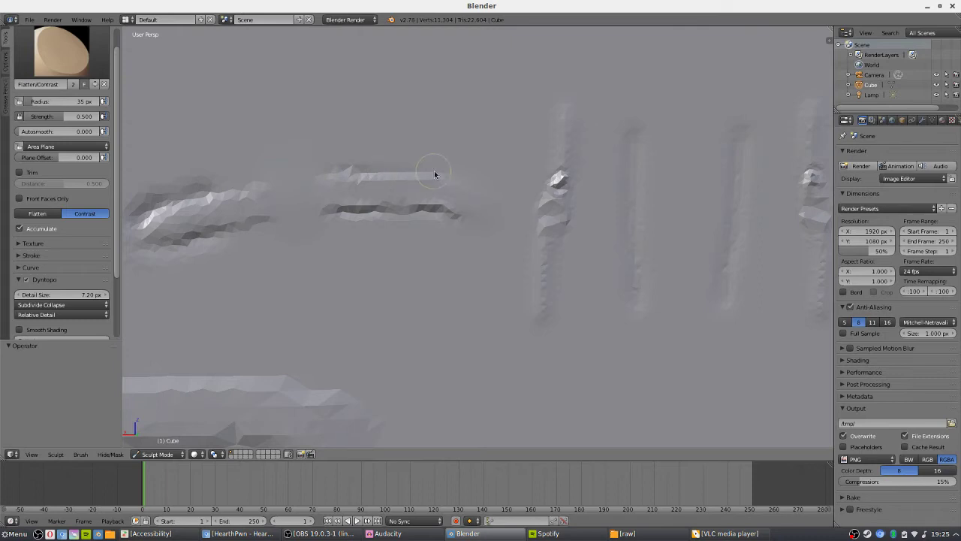
drag(448, 189, 460, 180)
Exaggerate the relief of the arched strip's outer piece, keeping the brush in Contrast mode
mouse_move(251, 184)
mouse_down()
mouse_move(278, 219)
mouse_move(213, 236)
mouse_up()
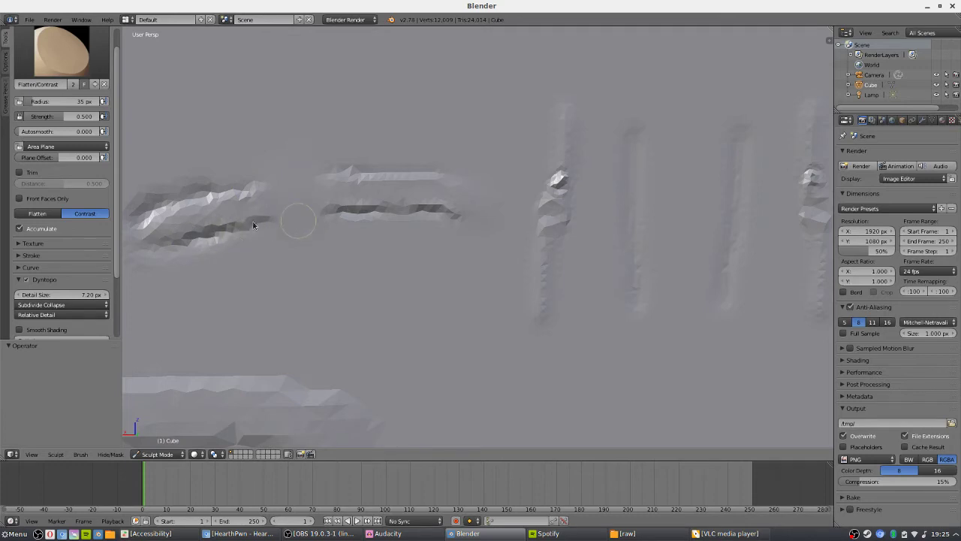
drag(199, 197, 286, 197)
shift+middle_drag(301, 200, 300, 143)
Pull the cube's upper corner up into a pointed spike with the Grab brush, and shift part of the strips on the adjacent face
scroll(76, 138, up, 3)
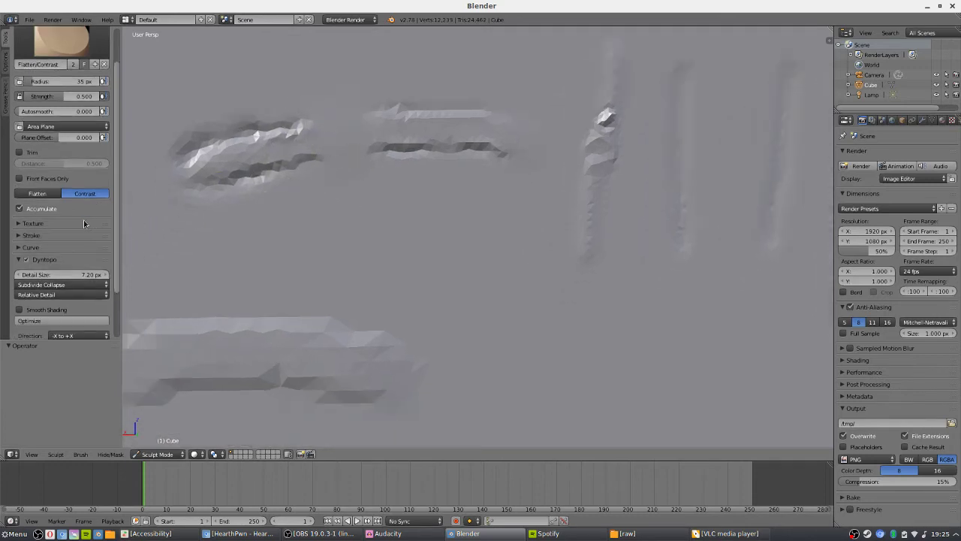
click(61, 72)
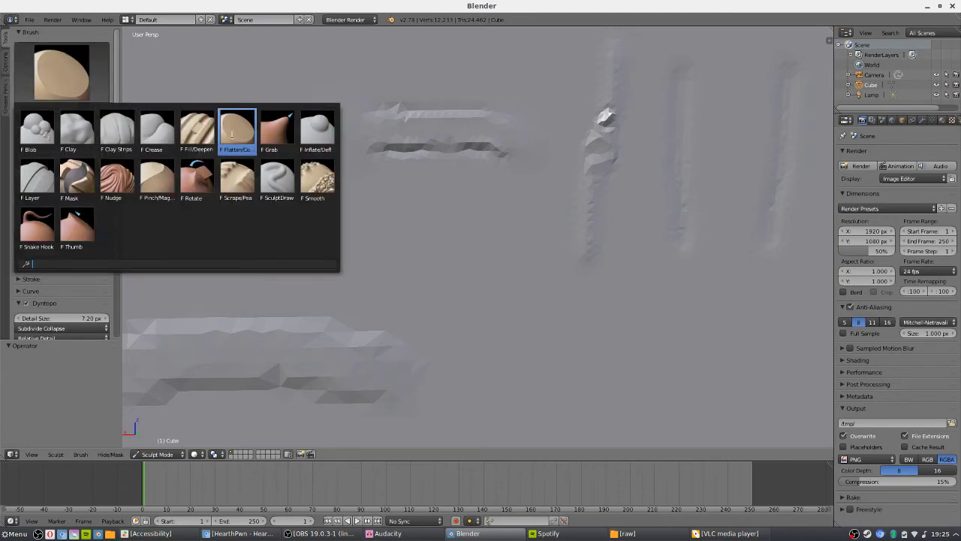
click(276, 132)
scroll(337, 165, down, 3)
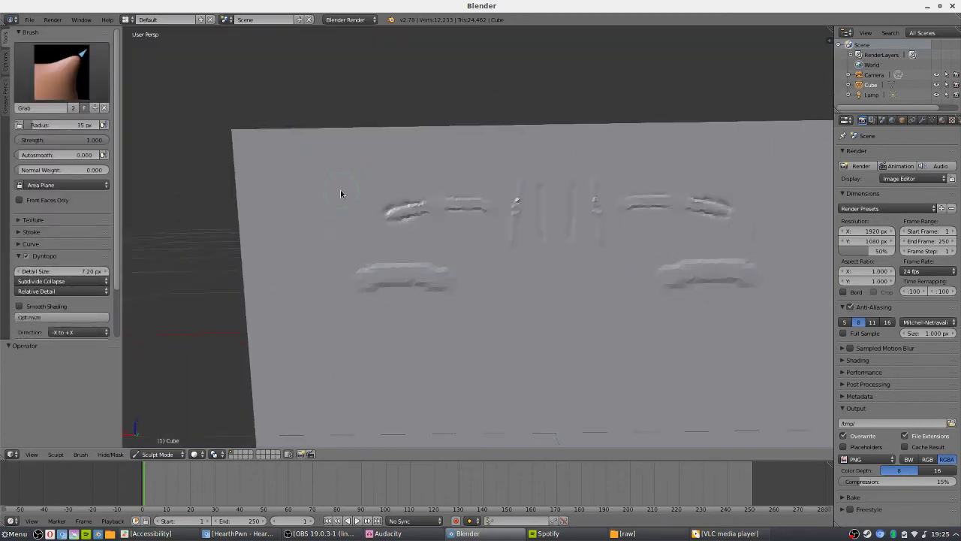
mouse_move(339, 193)
middle_down()
mouse_move(422, 217)
mouse_move(348, 210)
mouse_move(368, 211)
mouse_move(362, 212)
middle_up()
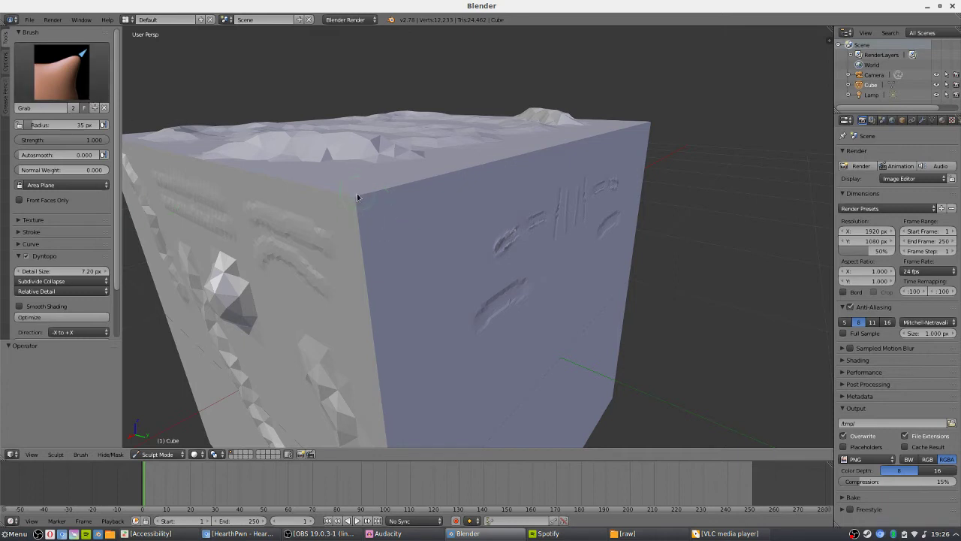
mouse_move(357, 198)
mouse_down()
mouse_move(415, 181)
mouse_move(355, 195)
mouse_move(383, 180)
mouse_up()
mouse_move(303, 245)
mouse_down()
mouse_move(327, 243)
mouse_move(294, 228)
mouse_move(297, 205)
mouse_move(287, 209)
mouse_move(315, 221)
mouse_up()
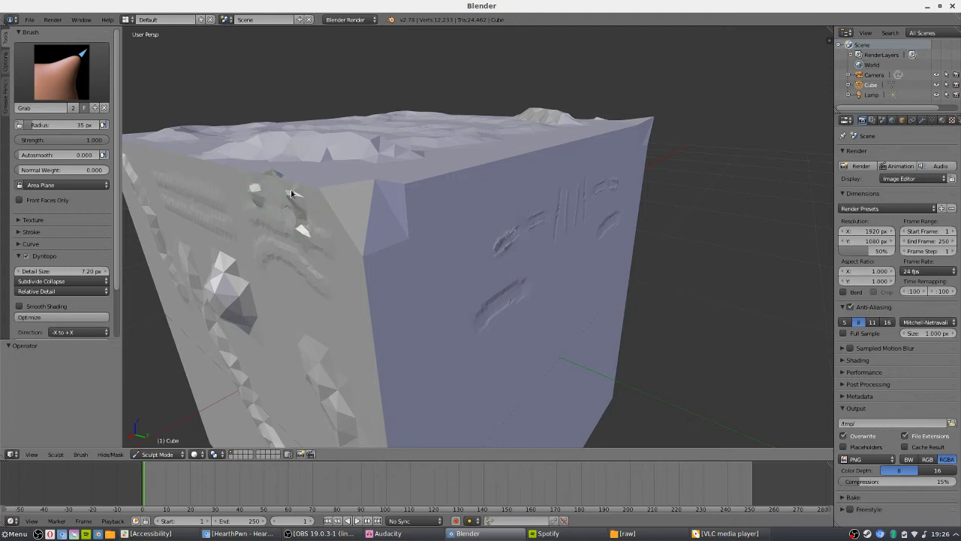
mouse_move(320, 188)
mouse_down()
mouse_move(260, 123)
mouse_move(399, 85)
mouse_move(382, 61)
mouse_move(304, 101)
mouse_up()
Pull a thin spike out of the side face above the arched strips with the Snake Hook brush
mouse_move(304, 102)
middle_down()
mouse_move(423, 240)
mouse_move(406, 233)
mouse_move(360, 260)
mouse_move(388, 242)
mouse_move(454, 235)
mouse_move(363, 241)
mouse_move(405, 233)
mouse_move(217, 212)
middle_up()
scroll(476, 242, up, 5)
scroll(465, 242, down, 5)
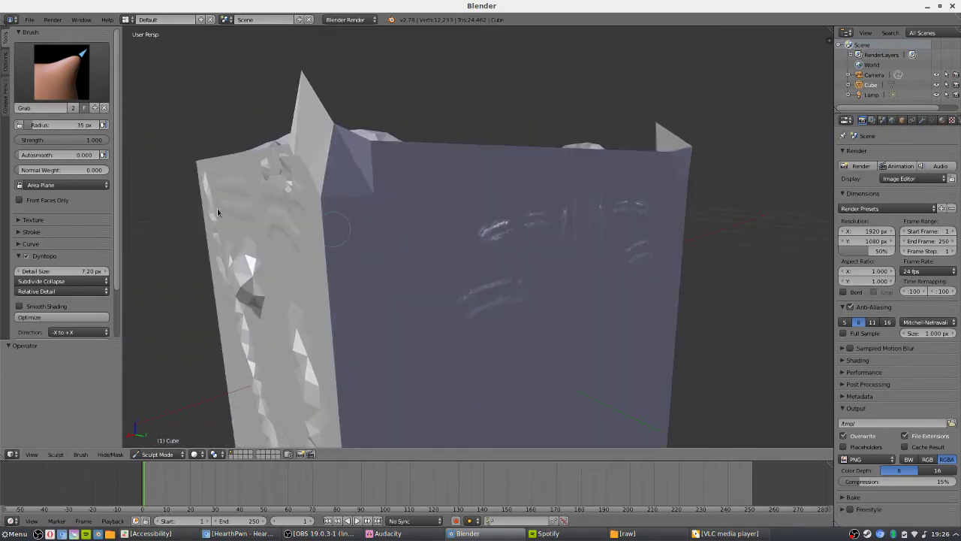
click(57, 58)
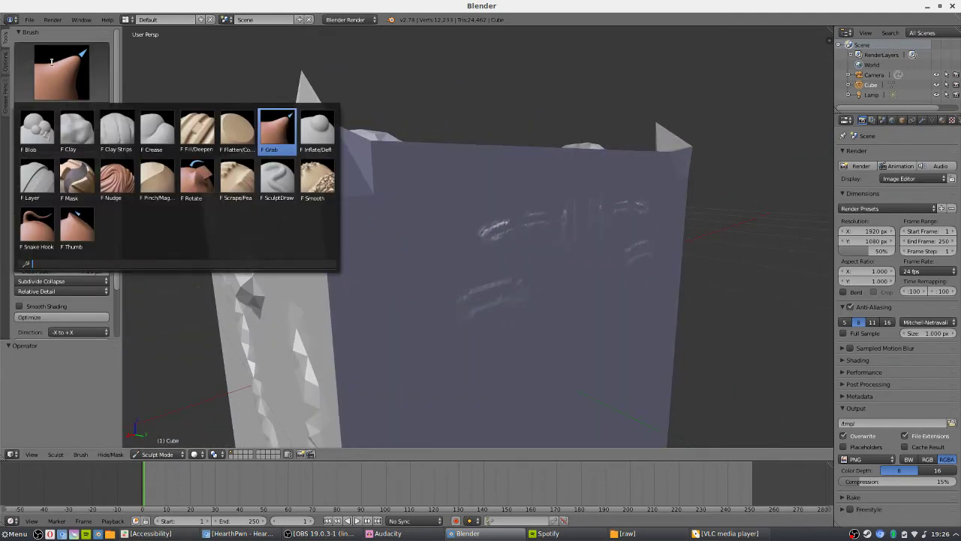
click(37, 227)
mouse_move(353, 199)
middle_down()
mouse_move(399, 189)
mouse_move(428, 231)
middle_up()
mouse_move(472, 202)
middle_down()
mouse_move(468, 165)
mouse_move(522, 156)
middle_up()
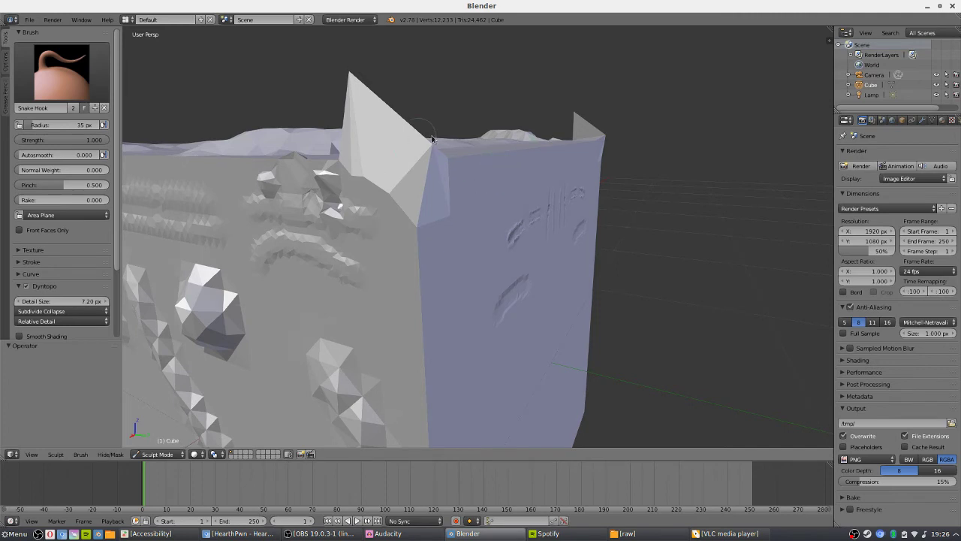
click(62, 73)
click(37, 228)
mouse_move(499, 178)
middle_down()
mouse_move(524, 193)
mouse_move(507, 184)
middle_up()
drag(507, 184, 555, 193)
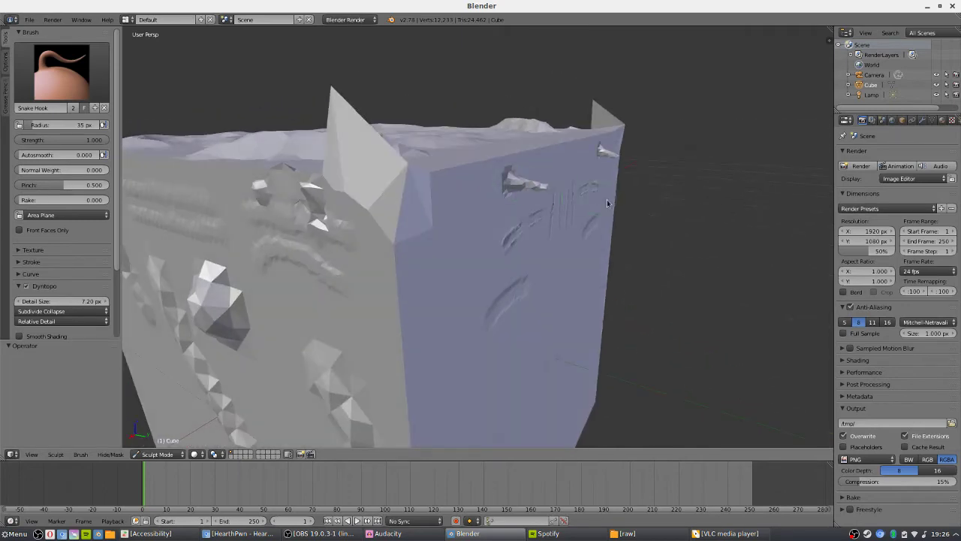
Pull a curved horn out of the cube's top face near its edge, keeping the Snake Hook brush
mouse_move(607, 203)
middle_down()
mouse_move(410, 208)
mouse_move(415, 215)
mouse_move(455, 203)
mouse_move(436, 201)
mouse_move(419, 178)
middle_up()
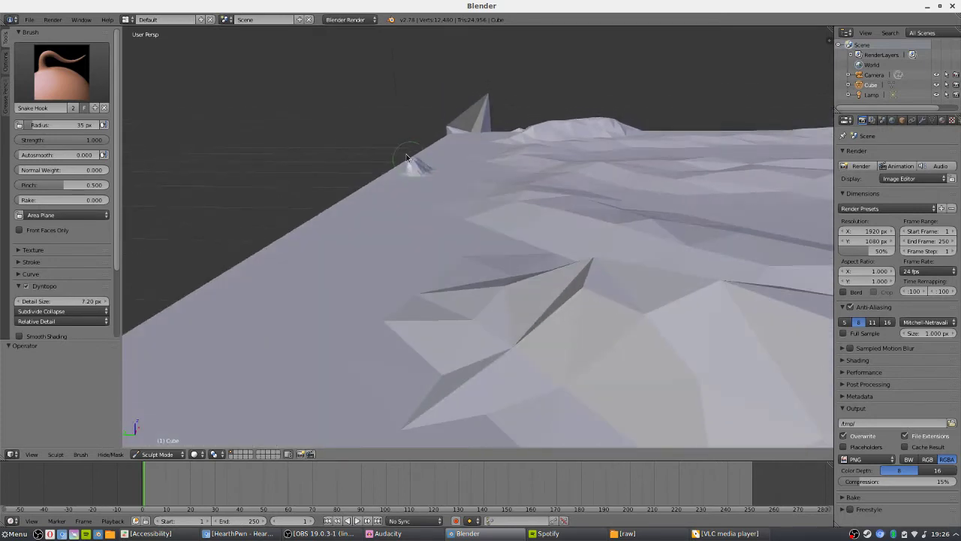
mouse_move(406, 157)
mouse_down()
mouse_move(335, 121)
mouse_move(359, 139)
mouse_up()
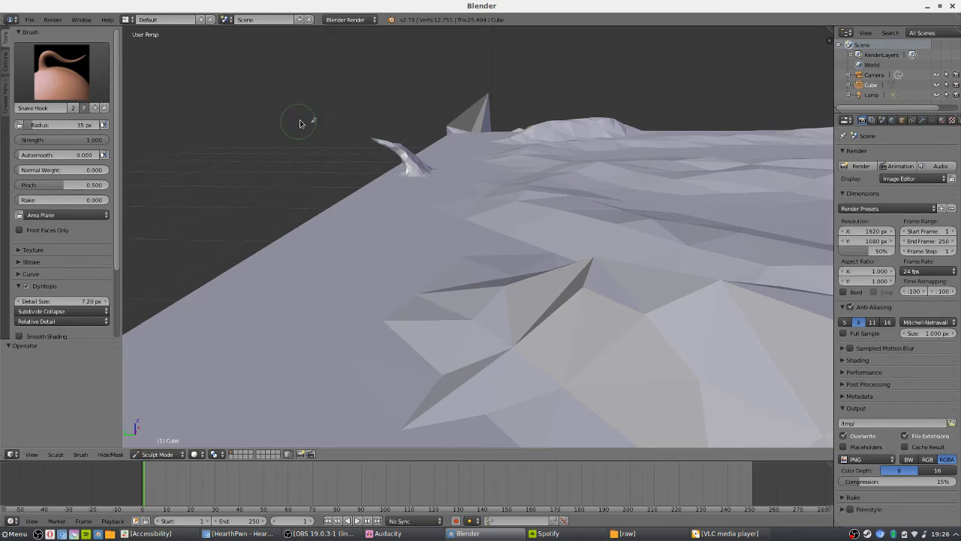
middle_drag(300, 122, 339, 159)
middle_drag(299, 119, 439, 192)
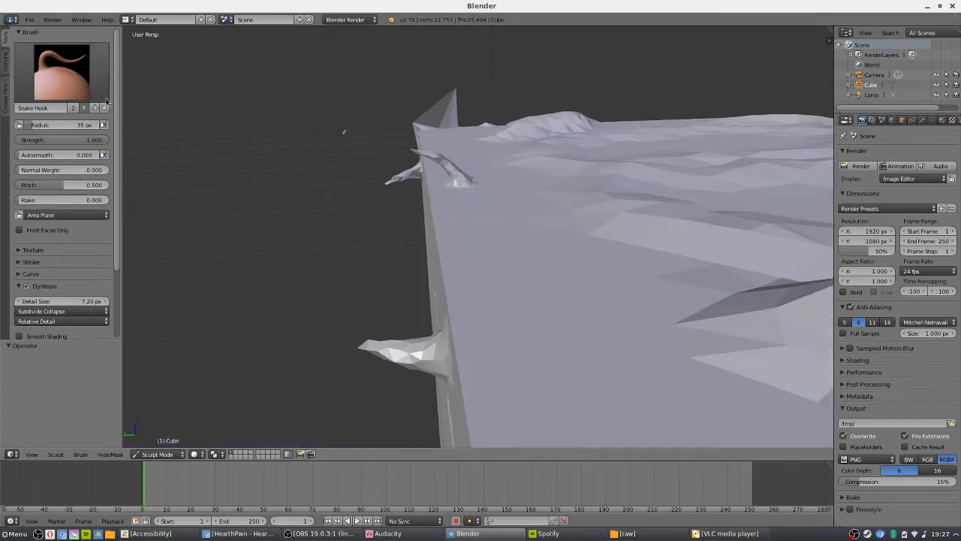
Smooth the two pieces of the arched strip on the side face with the Smooth brush at strength 0.500
mouse_move(337, 115)
middle_down()
mouse_move(410, 217)
mouse_move(440, 216)
mouse_move(393, 208)
mouse_move(447, 197)
middle_up()
click(61, 71)
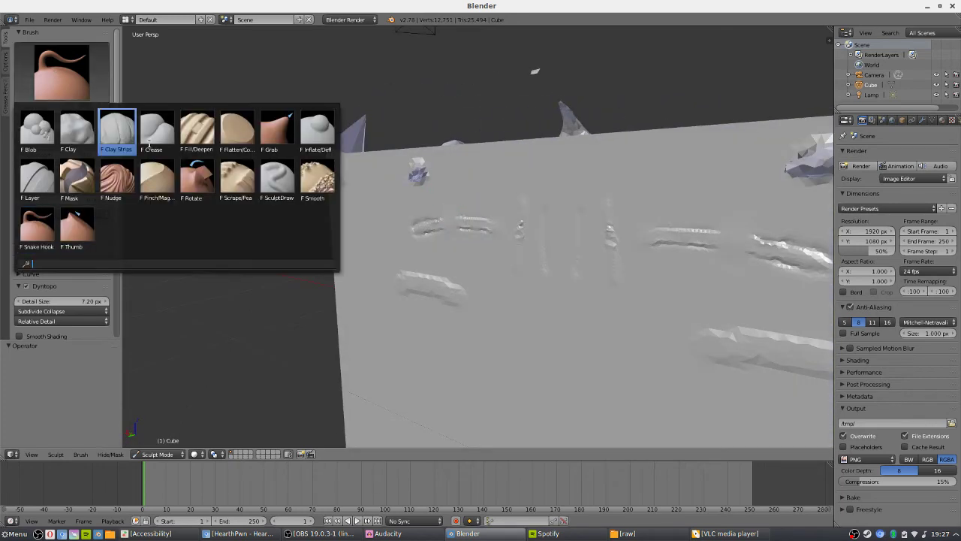
click(313, 176)
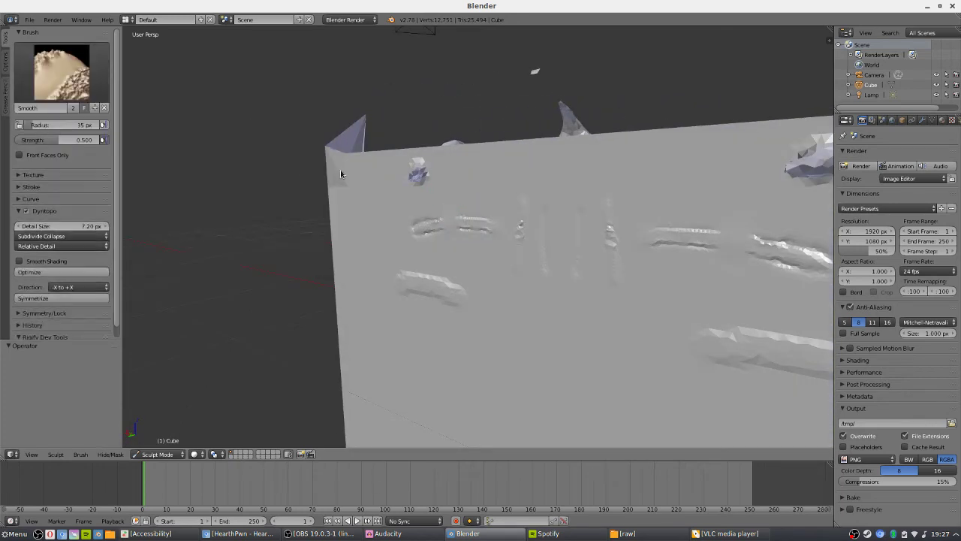
middle_drag(478, 223, 403, 260)
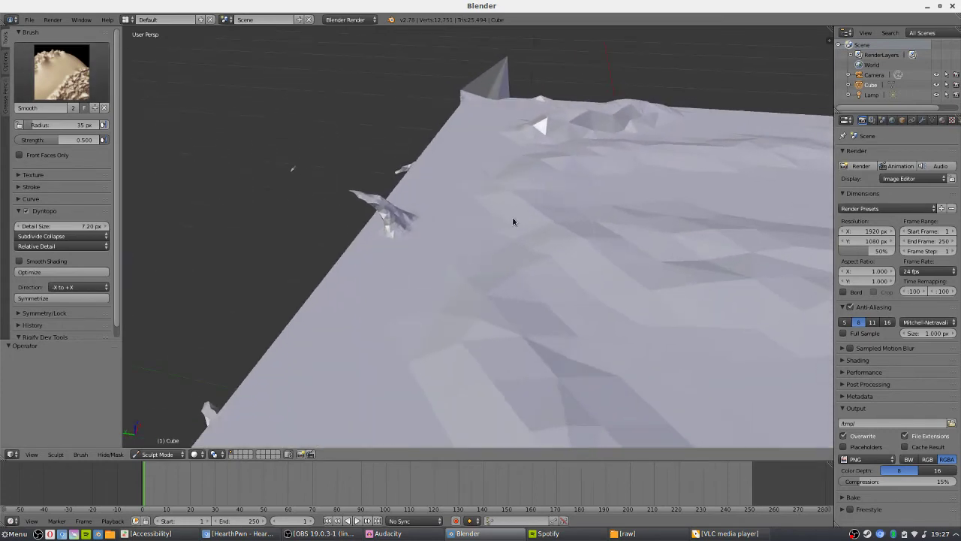
mouse_move(513, 221)
middle_down()
mouse_move(607, 215)
mouse_move(650, 193)
mouse_move(622, 176)
mouse_move(524, 213)
middle_up()
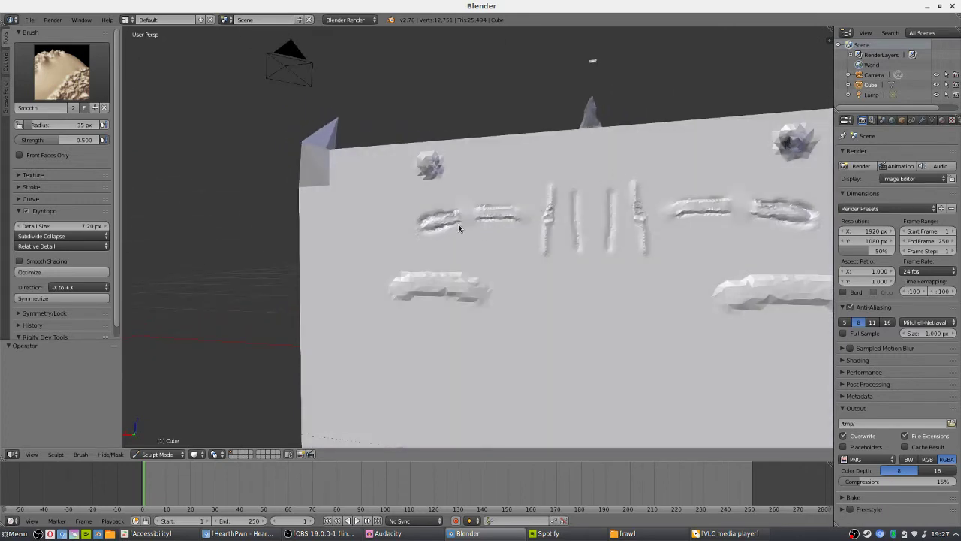
scroll(458, 225, up, 3)
mouse_move(342, 232)
mouse_down()
mouse_move(401, 225)
mouse_move(442, 207)
mouse_move(484, 211)
mouse_up()
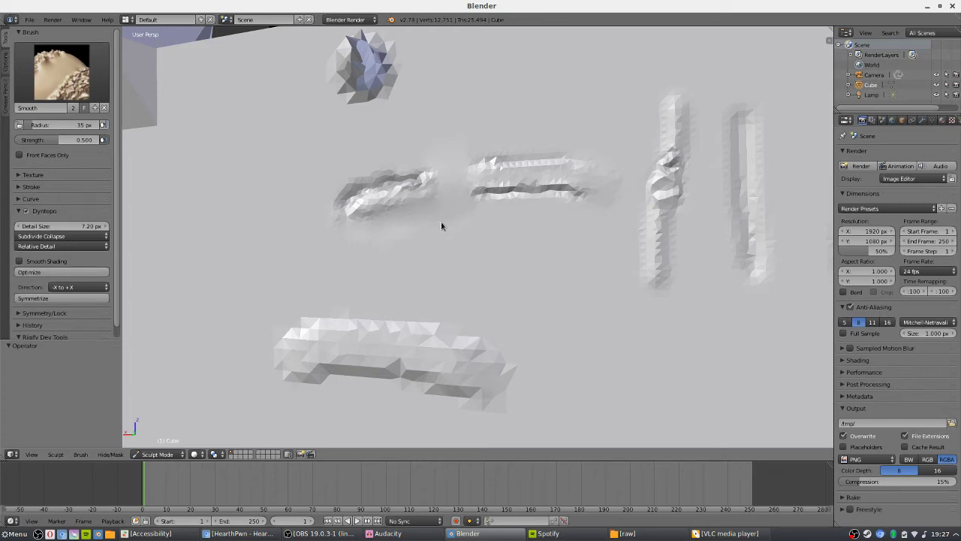
Smooth the curved horn on the cube's top face and the area beside it with the Smooth brush
scroll(440, 225, down, 1)
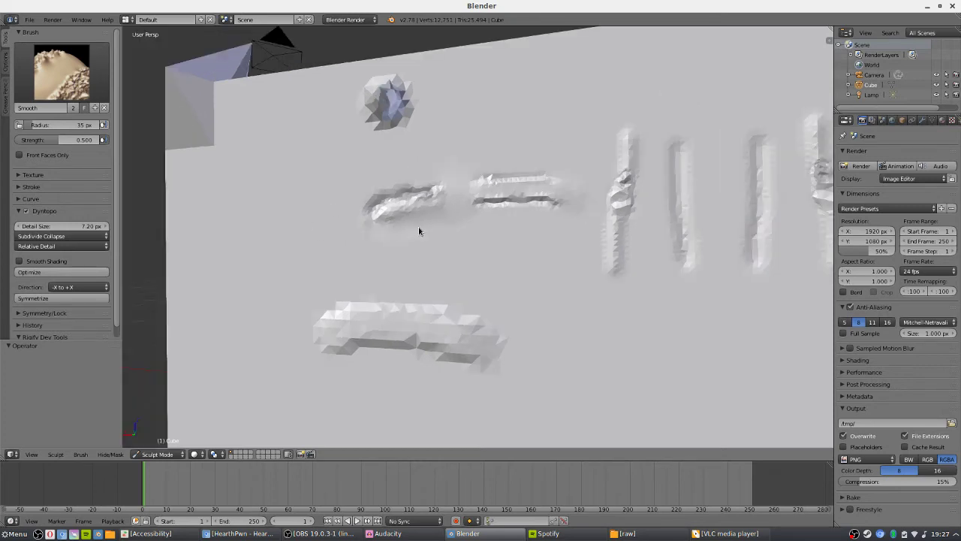
mouse_move(375, 243)
middle_down()
mouse_move(438, 218)
mouse_move(413, 225)
mouse_move(371, 269)
mouse_move(383, 194)
middle_up()
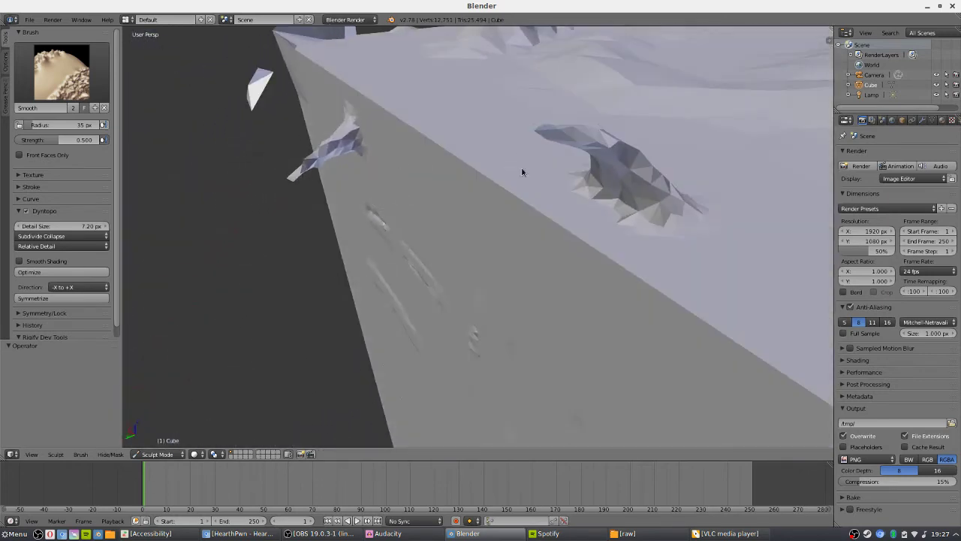
mouse_move(522, 172)
middle_down()
mouse_move(429, 221)
mouse_move(496, 197)
mouse_move(451, 172)
middle_up()
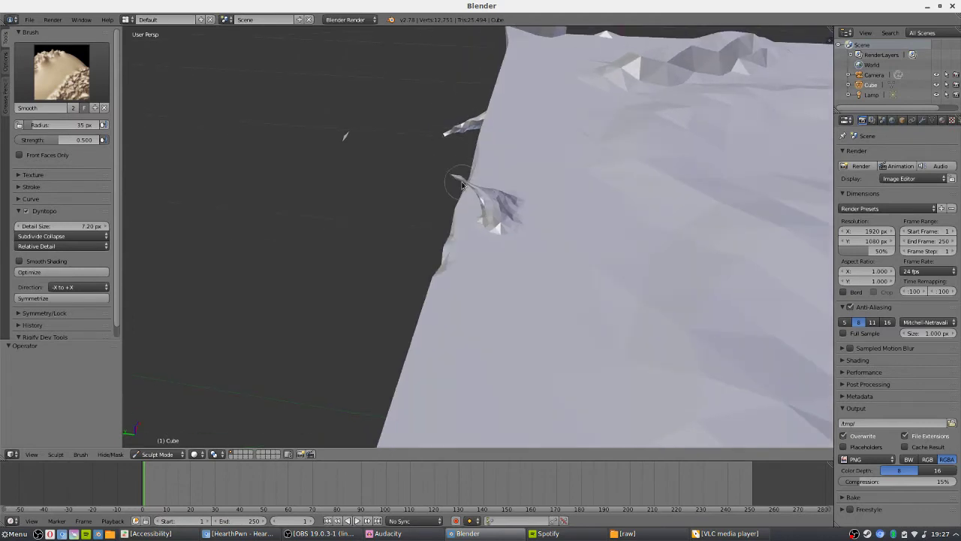
middle_drag(488, 197, 462, 187)
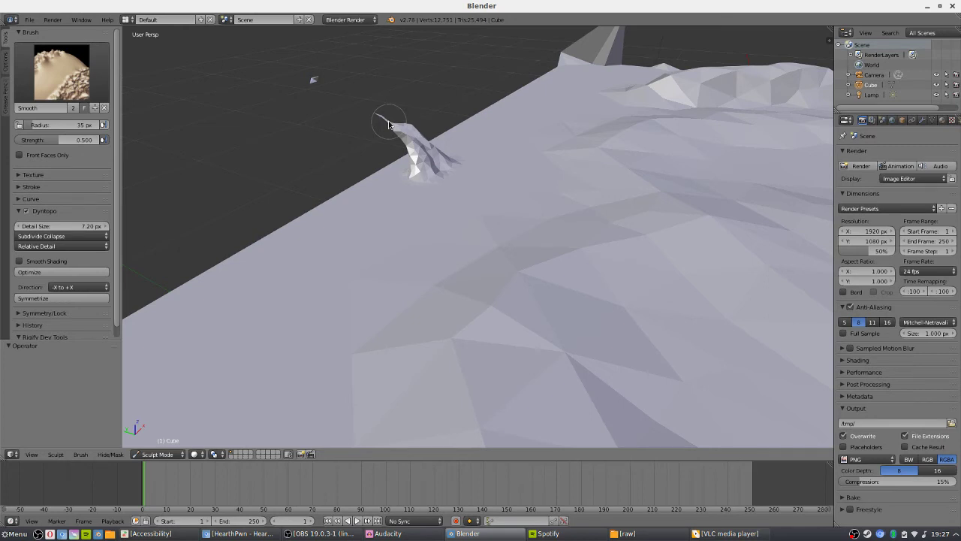
middle_drag(429, 179, 450, 182)
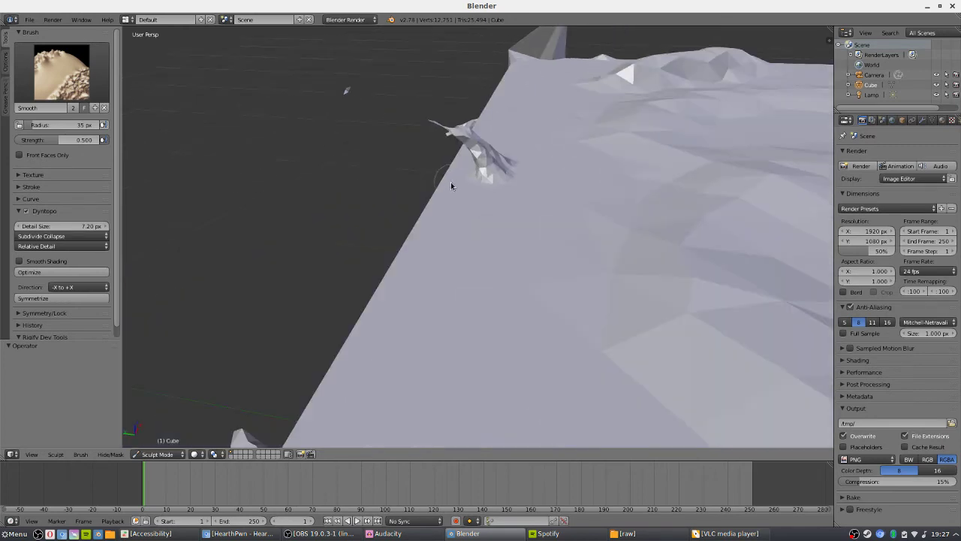
mouse_move(443, 246)
mouse_down()
mouse_move(463, 174)
mouse_move(451, 201)
mouse_up()
scroll(73, 220, down, 1)
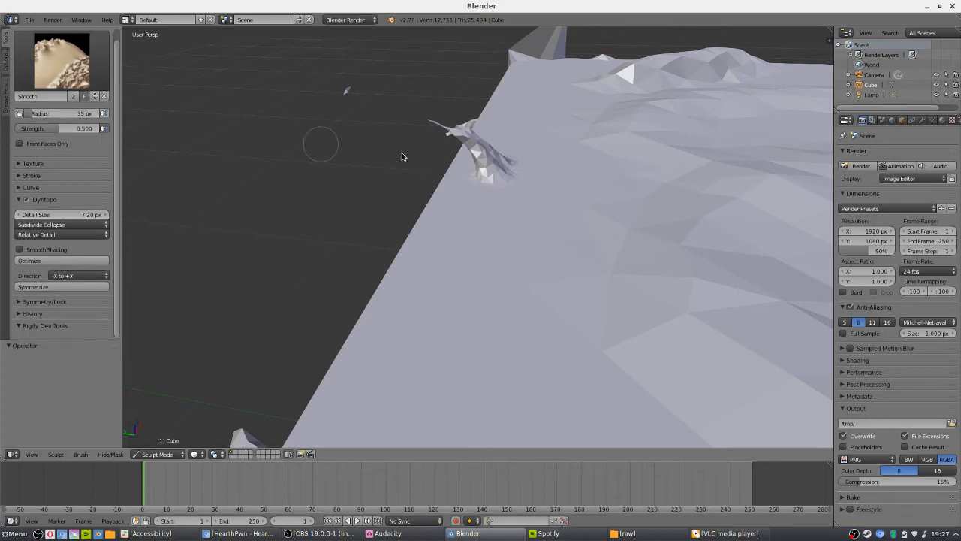
Enable Front Faces Only for the Smooth brush and smooth away the loose fragment floating beside the horn
mouse_move(402, 156)
middle_down()
mouse_move(508, 155)
mouse_move(217, 145)
middle_up()
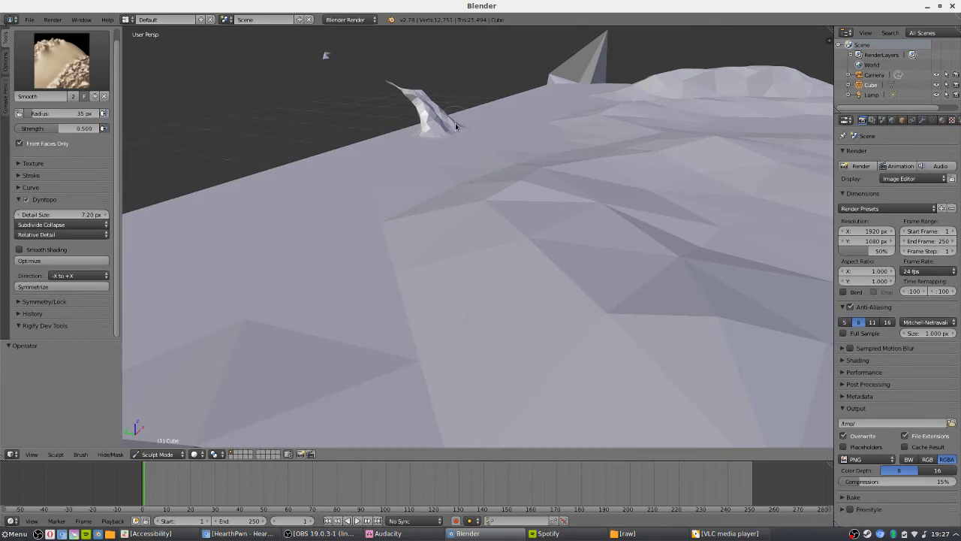
mouse_move(398, 149)
middle_down()
mouse_move(461, 192)
mouse_move(538, 194)
middle_up()
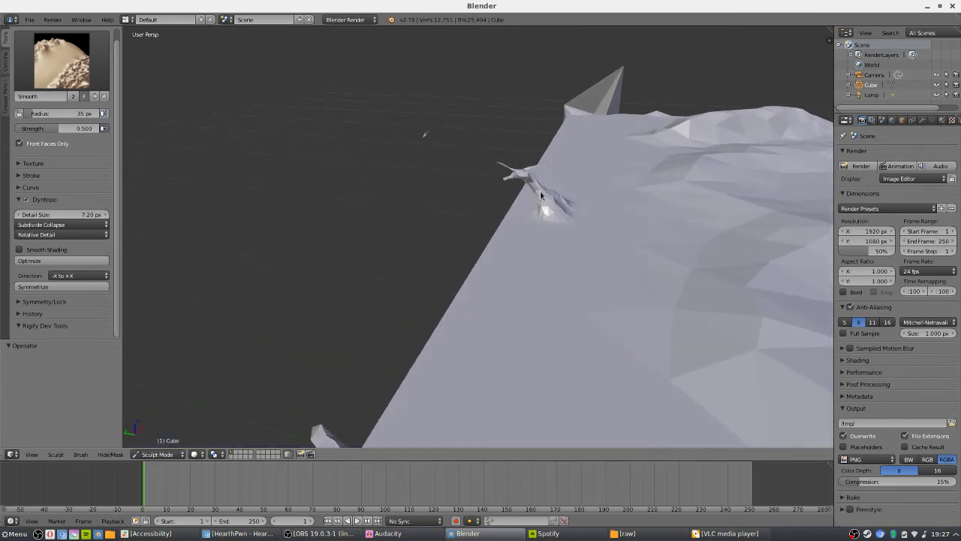
middle_drag(525, 197, 597, 180)
mouse_move(663, 180)
middle_down()
mouse_move(616, 190)
mouse_move(440, 178)
mouse_move(510, 165)
mouse_move(501, 202)
mouse_move(457, 180)
middle_up()
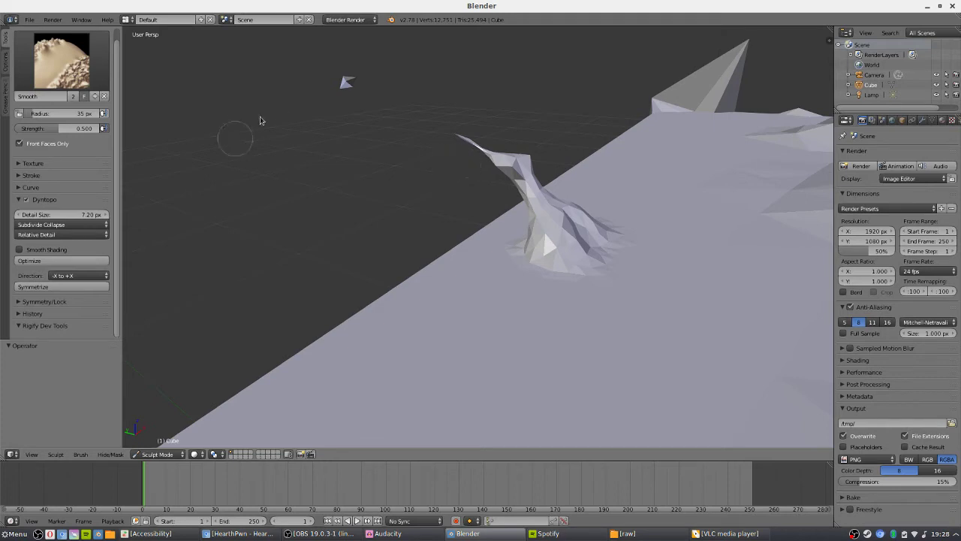
drag(345, 83, 359, 84)
scroll(356, 90, down, 1)
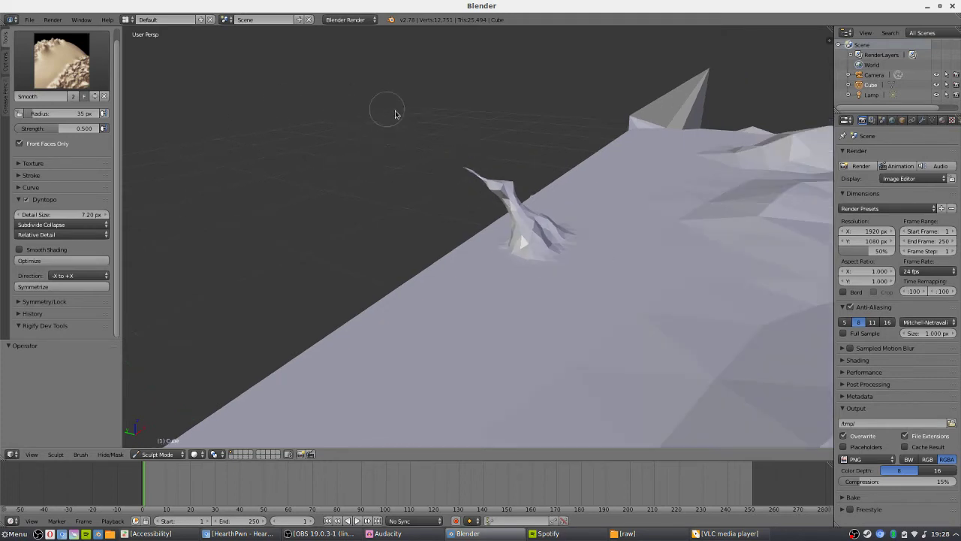
mouse_move(401, 113)
middle_down()
mouse_move(476, 156)
mouse_move(479, 187)
middle_up()
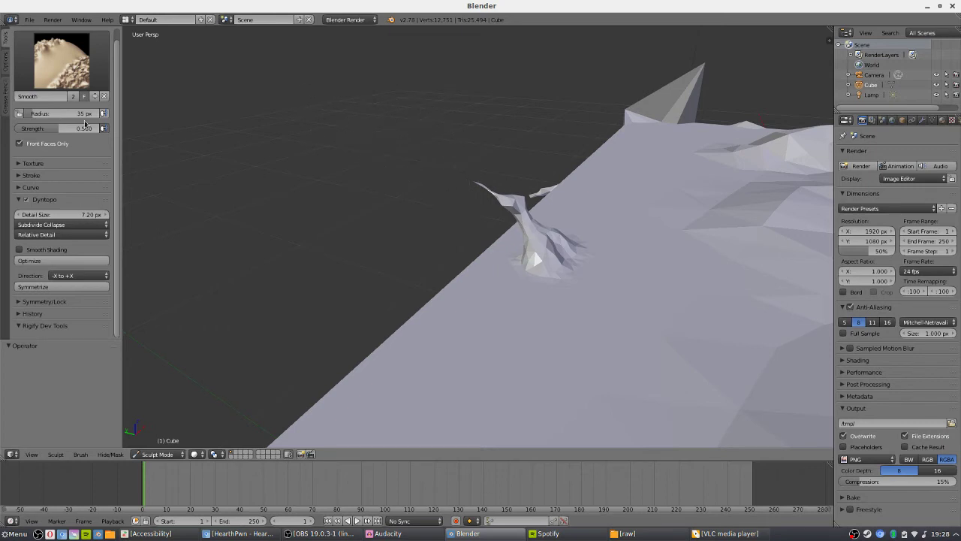
Raise rounded bumps and a long lumpy ridge along the edge of the cube's top face with the Inflate/Deflate brush set to Inflate
click(103, 86)
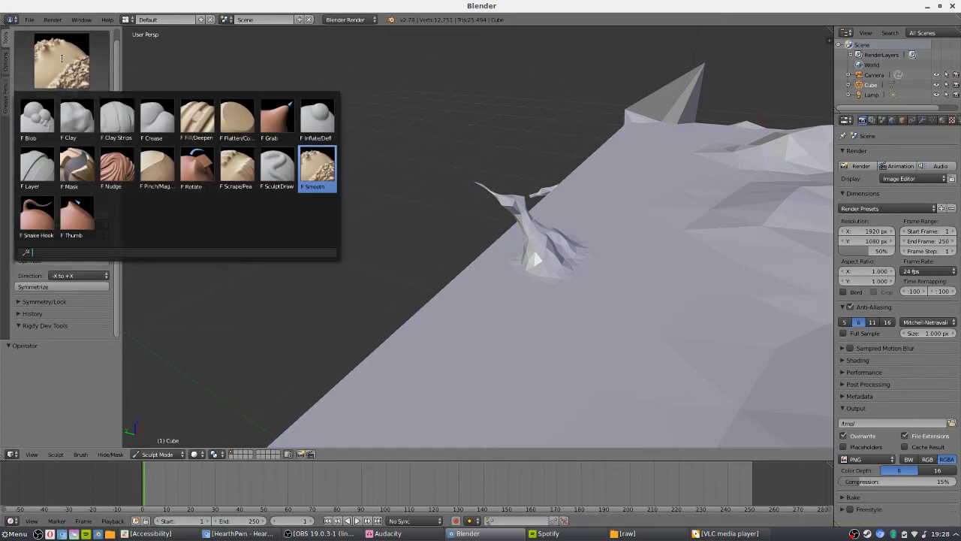
click(317, 120)
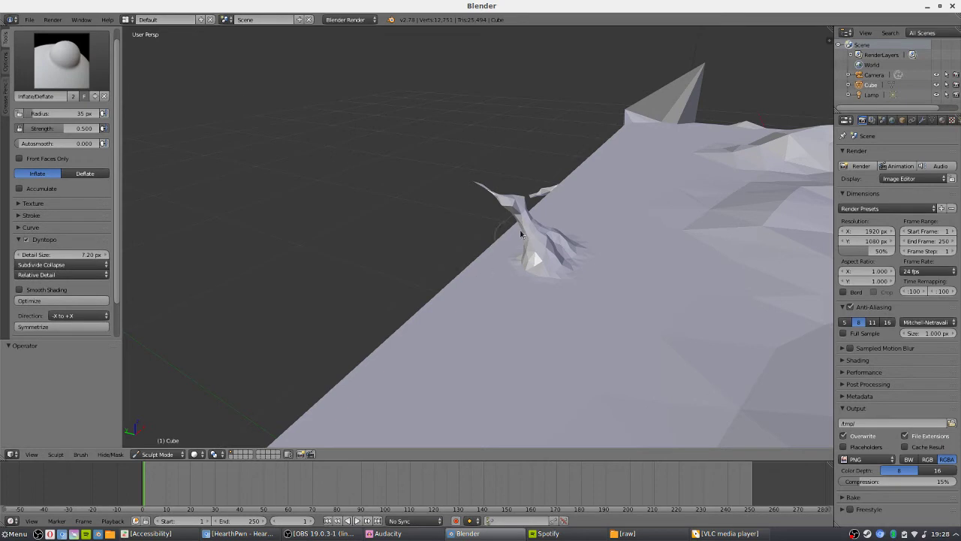
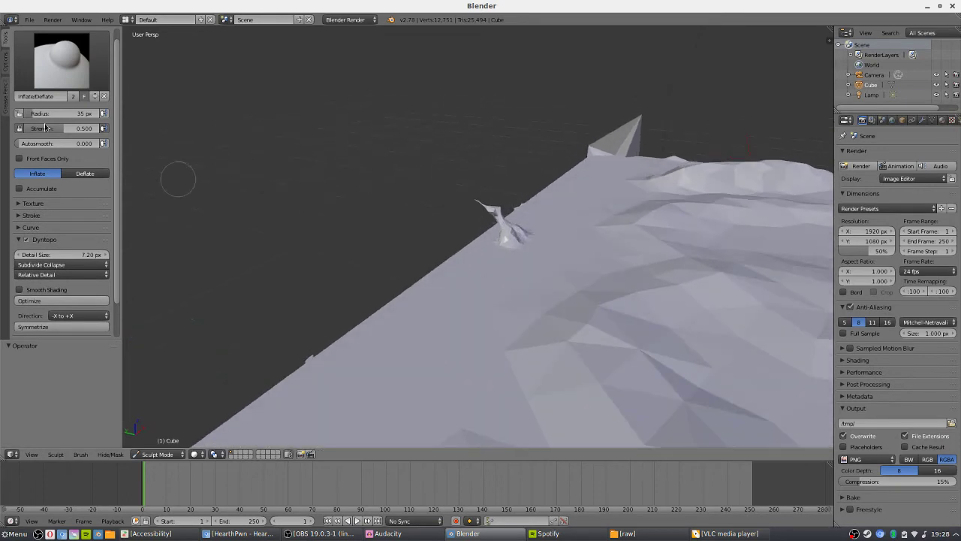
click(55, 67)
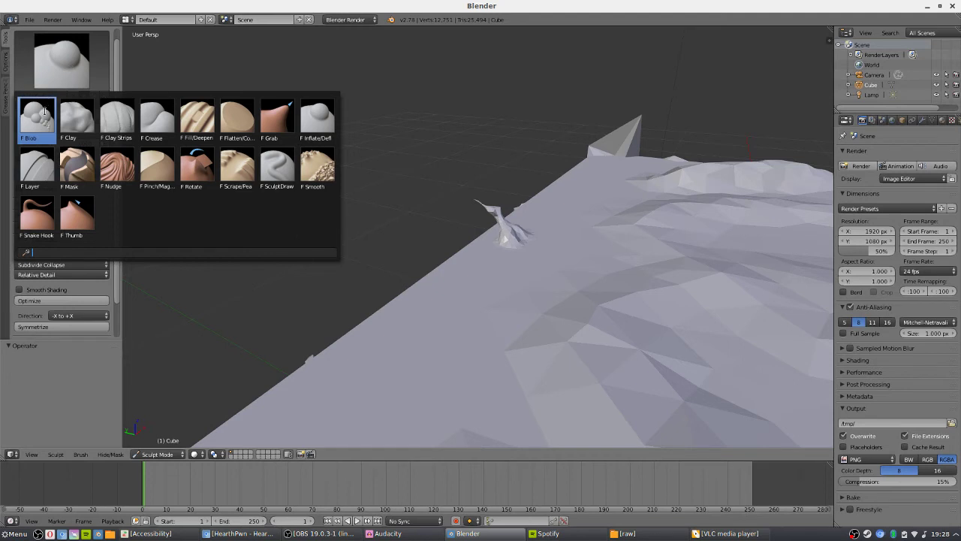
click(316, 119)
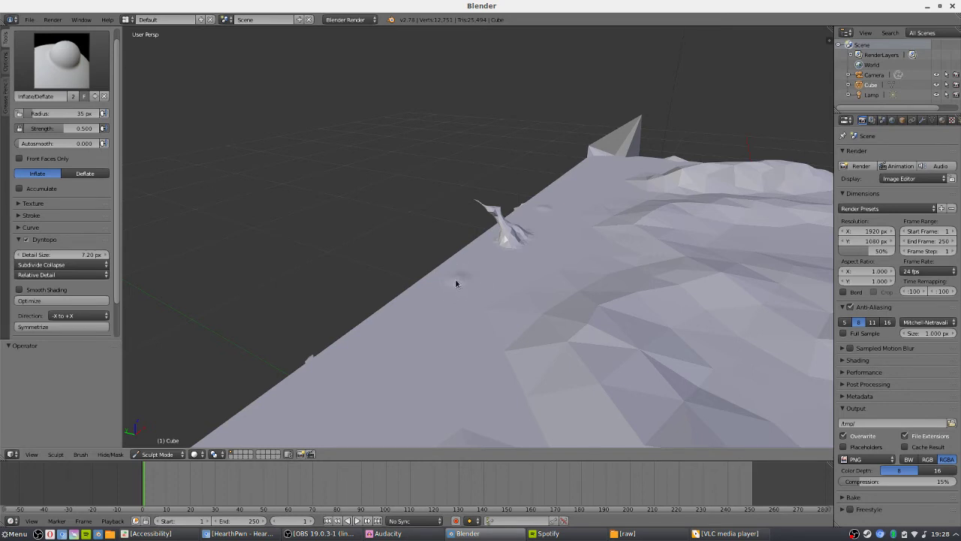
drag(451, 283, 488, 283)
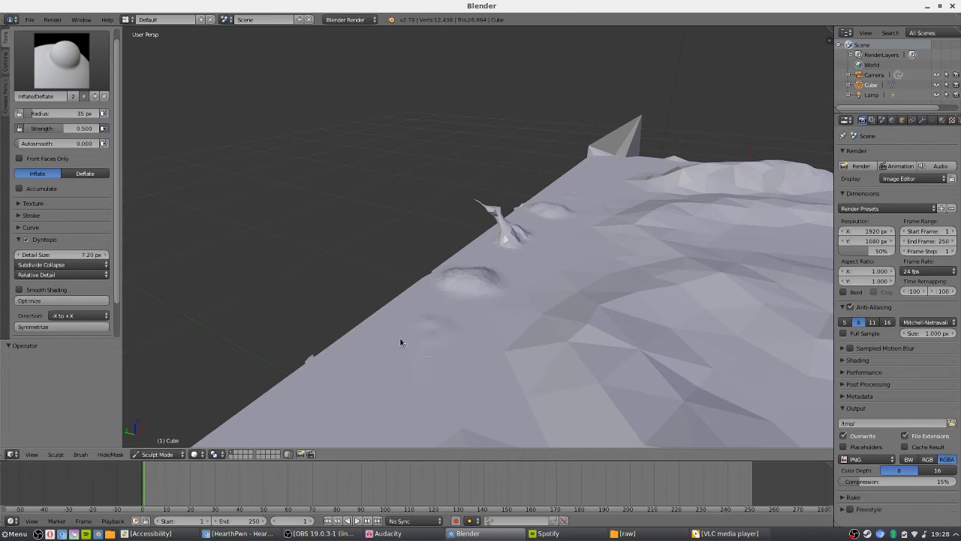
mouse_move(346, 404)
mouse_down()
mouse_move(429, 385)
mouse_move(414, 364)
mouse_move(450, 309)
mouse_move(395, 410)
mouse_move(421, 335)
mouse_move(407, 361)
mouse_move(427, 353)
mouse_move(451, 306)
mouse_up()
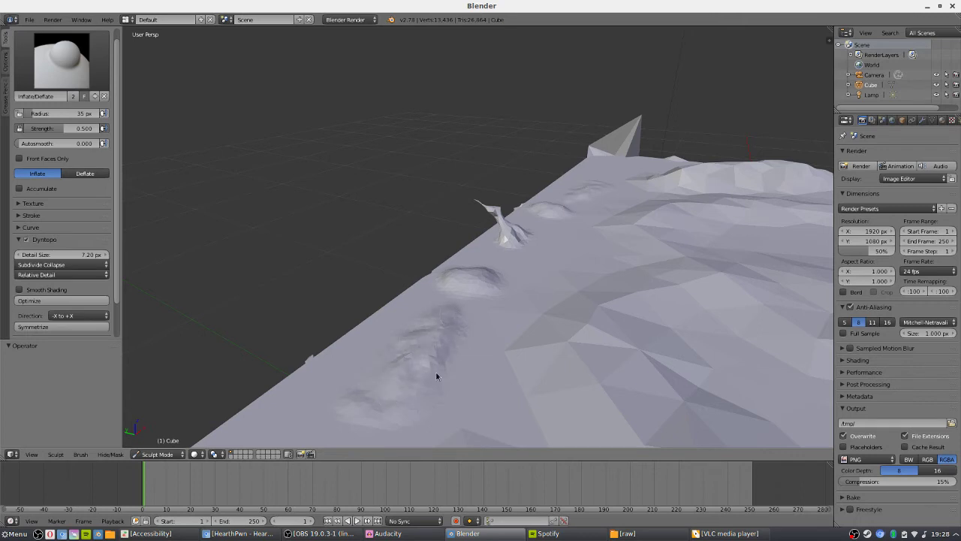
mouse_move(463, 346)
middle_down()
mouse_move(470, 331)
mouse_move(489, 337)
middle_up()
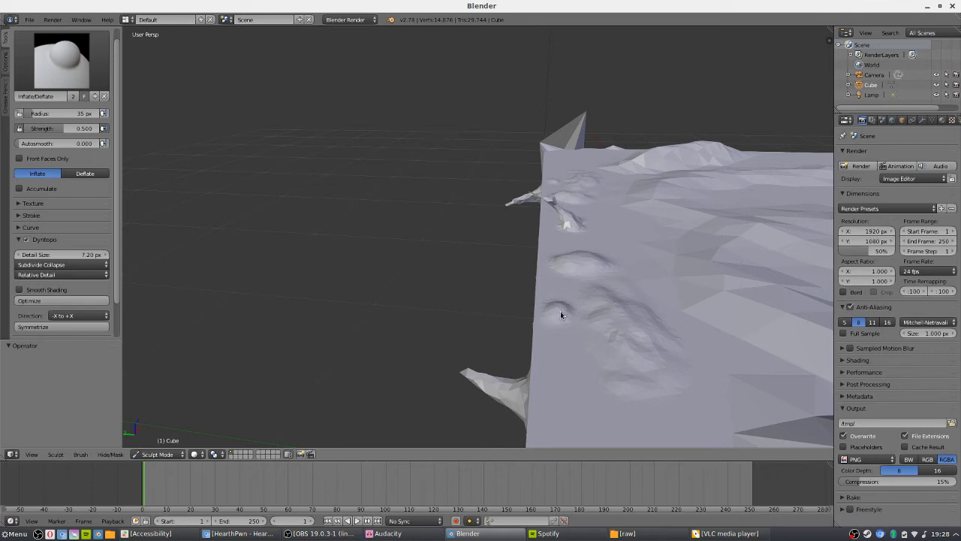
Switch the Inflate/Deflate brush to Deflate and sink a groove into the top face beside the inflated bumps
middle_drag(566, 314, 462, 362)
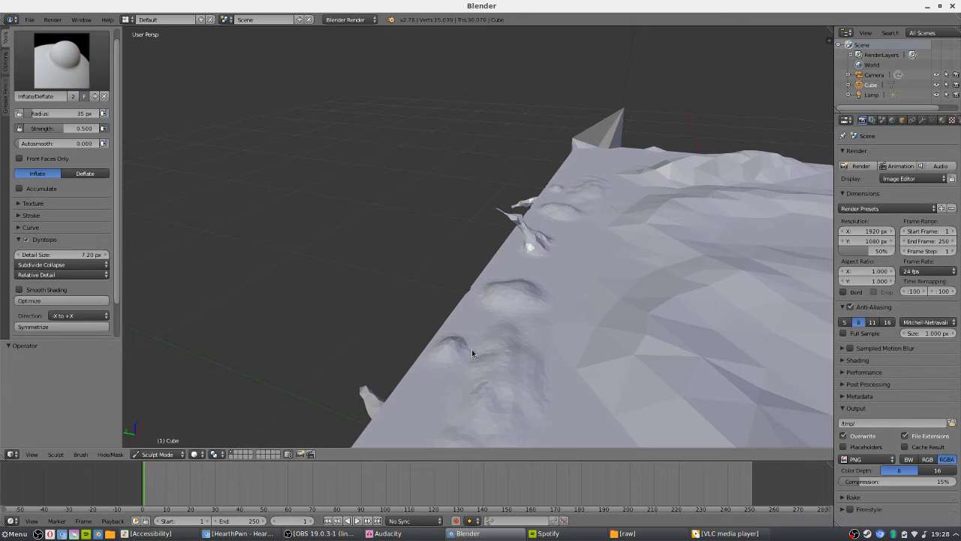
click(102, 175)
mouse_move(585, 336)
middle_down()
mouse_move(620, 348)
mouse_move(581, 337)
mouse_move(589, 340)
middle_up()
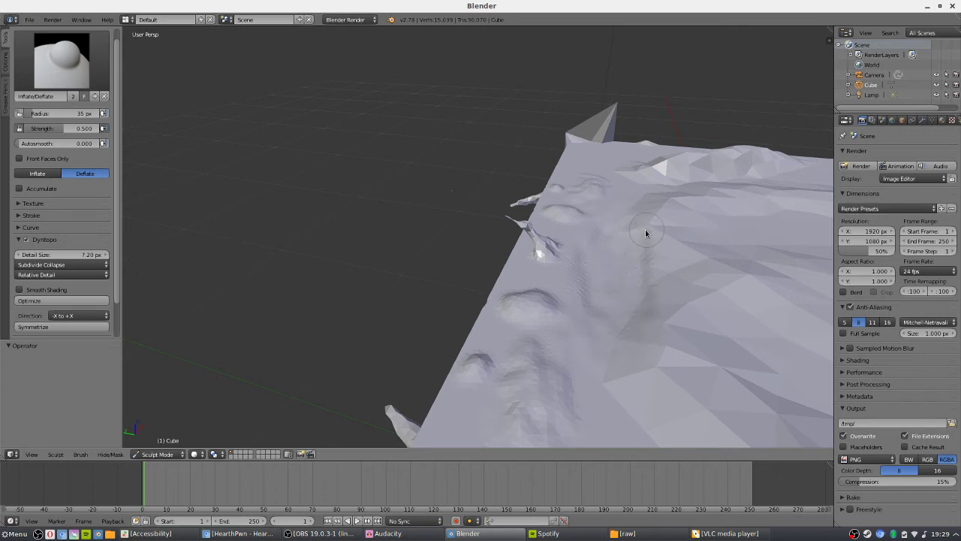
Build a long raised strip along the upper edge of the side face with the Layer brush in Add mode, undoing the first trial stroke
click(67, 75)
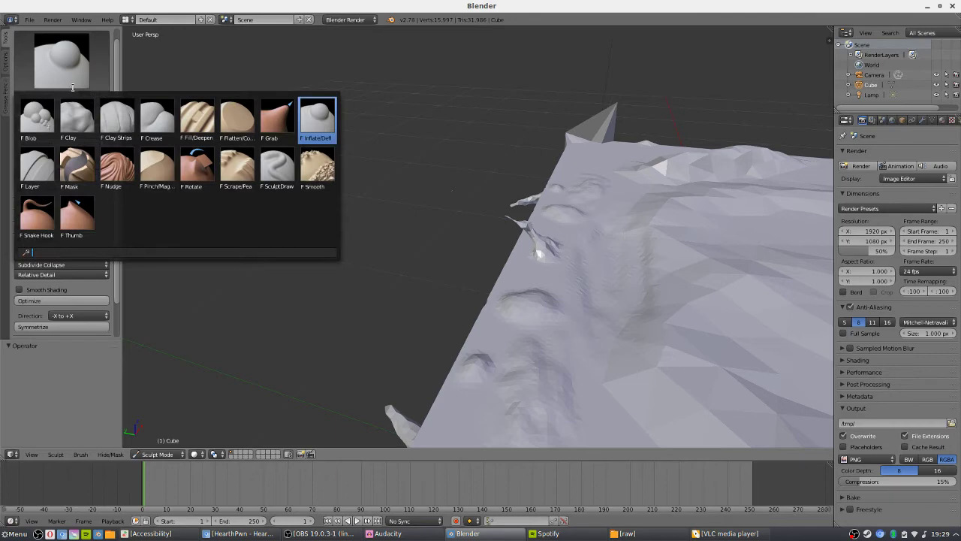
click(45, 165)
mouse_move(398, 163)
middle_down()
mouse_move(418, 166)
mouse_move(390, 150)
mouse_move(395, 172)
mouse_move(381, 170)
mouse_move(528, 154)
mouse_move(556, 199)
mouse_move(544, 231)
mouse_move(551, 176)
mouse_move(571, 174)
mouse_move(542, 217)
middle_up()
drag(523, 181, 554, 178)
middle_drag(555, 179, 556, 179)
key(ctrl+z)
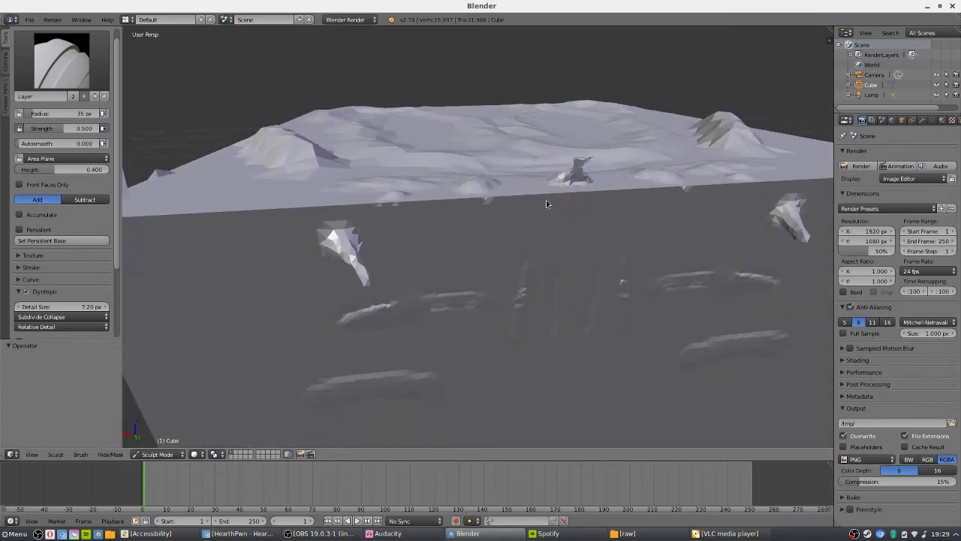
mouse_move(521, 226)
mouse_down()
mouse_move(585, 227)
mouse_move(431, 222)
mouse_move(376, 232)
mouse_up()
middle_drag(375, 233, 493, 261)
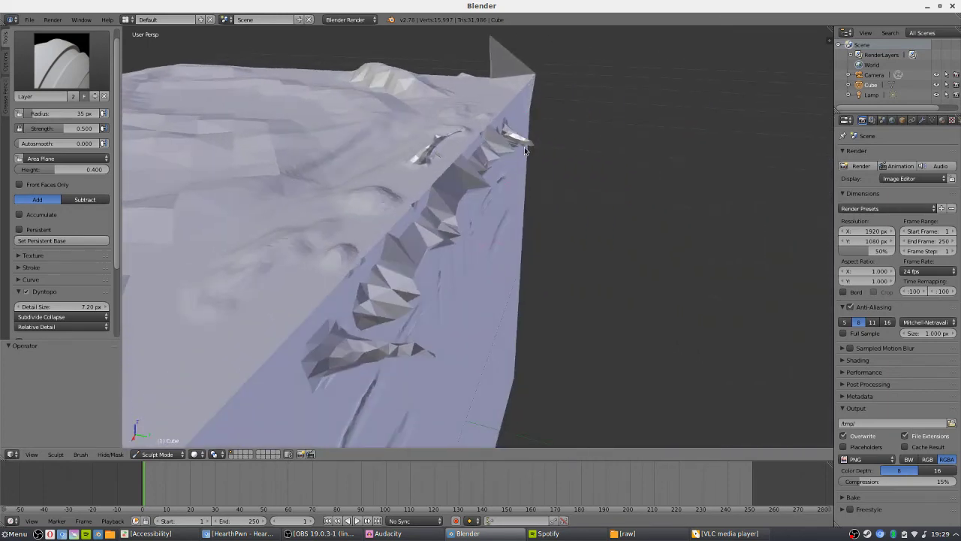
mouse_move(530, 155)
middle_down()
mouse_move(495, 157)
mouse_move(489, 138)
middle_up()
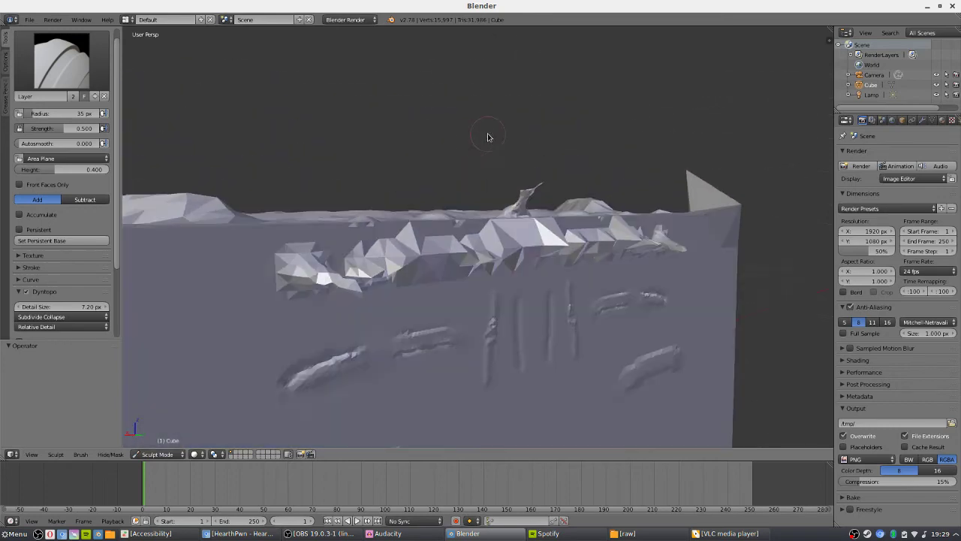
Add a shorter Layer strip beneath one end of the long strip and undo the extra stroke on the plain area beside it
scroll(381, 256, up, 2)
middle_drag(381, 256, 564, 281)
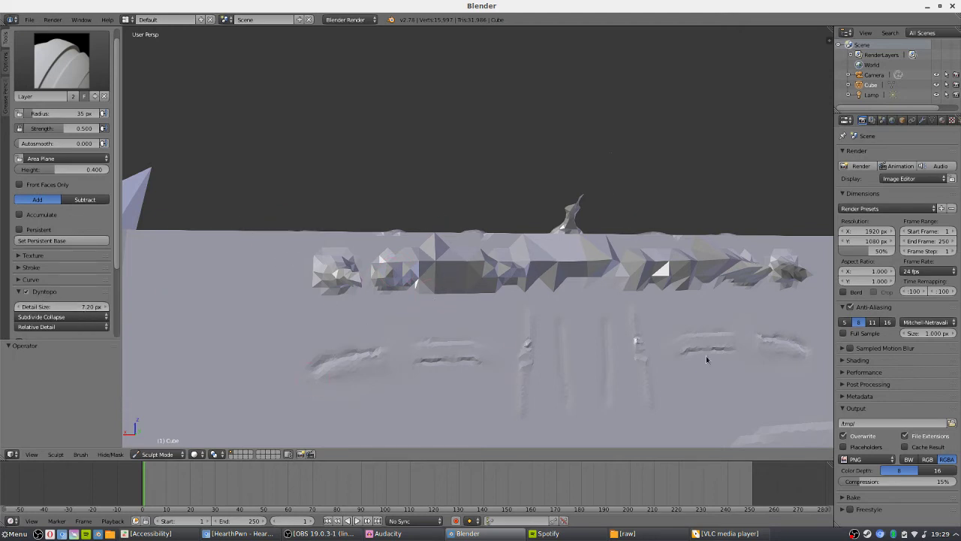
drag(322, 319, 473, 319)
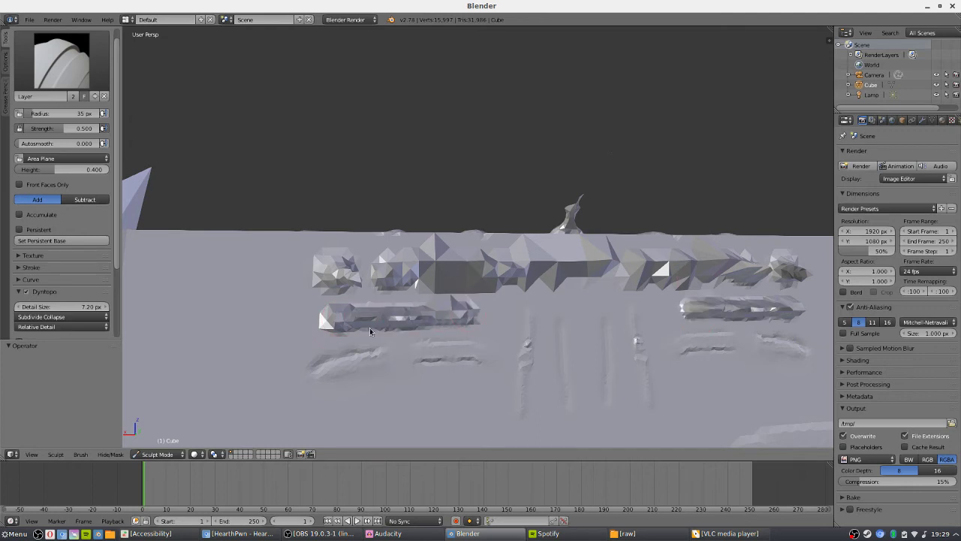
mouse_move(171, 316)
mouse_down()
mouse_move(225, 306)
mouse_move(278, 313)
mouse_up()
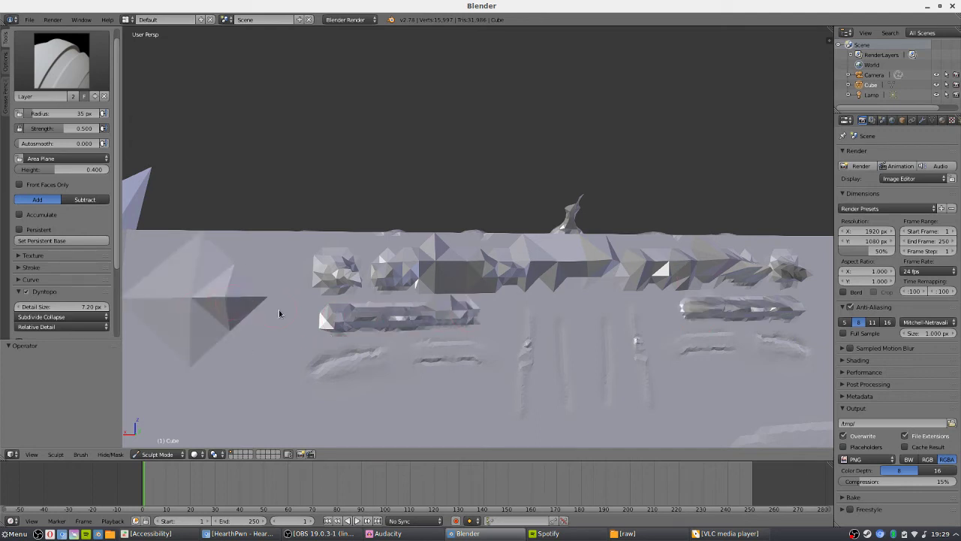
key(ctrl+z)
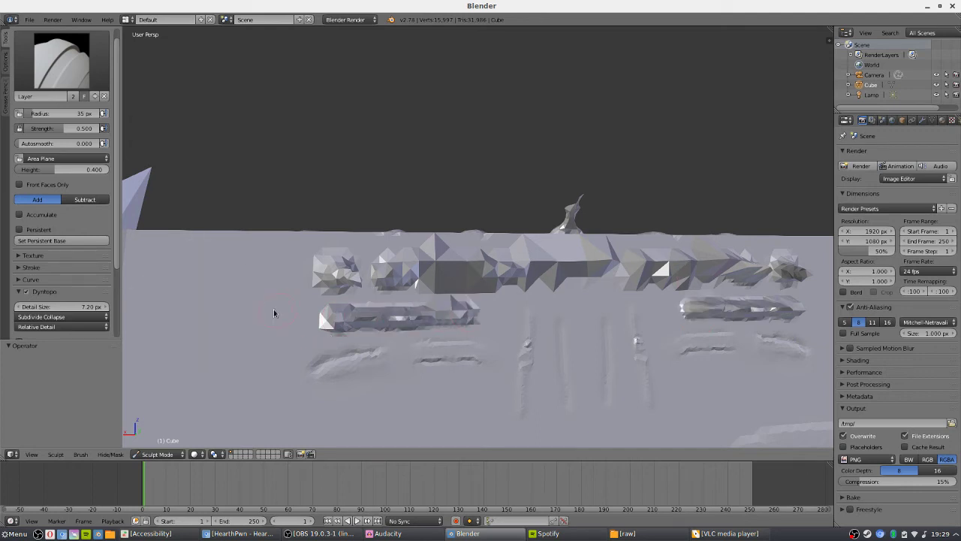
Set the Layer brush to Subtract, stroke across the ends of both raised strips, and undo the last stroke
click(86, 199)
mouse_move(323, 303)
mouse_down()
mouse_move(473, 298)
mouse_move(296, 312)
mouse_up()
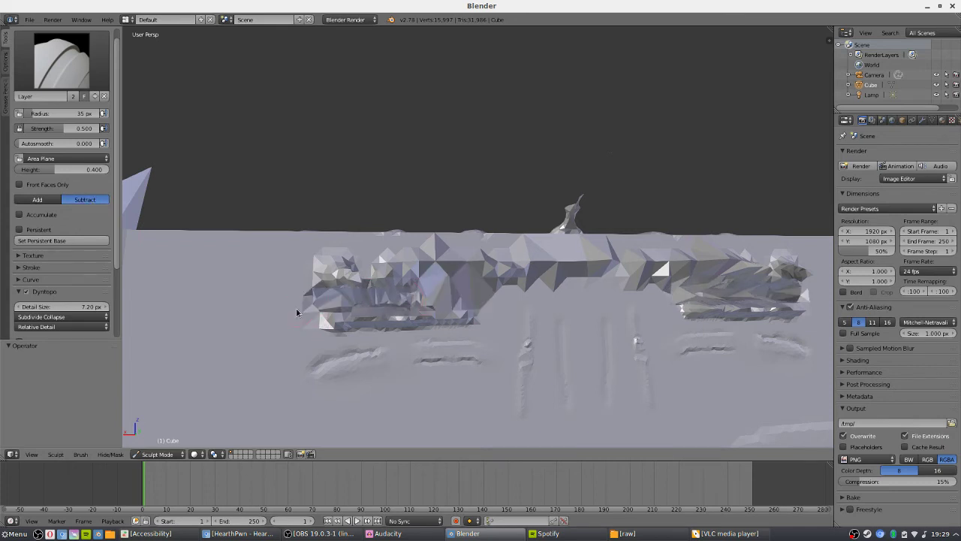
key(ctrl+z)
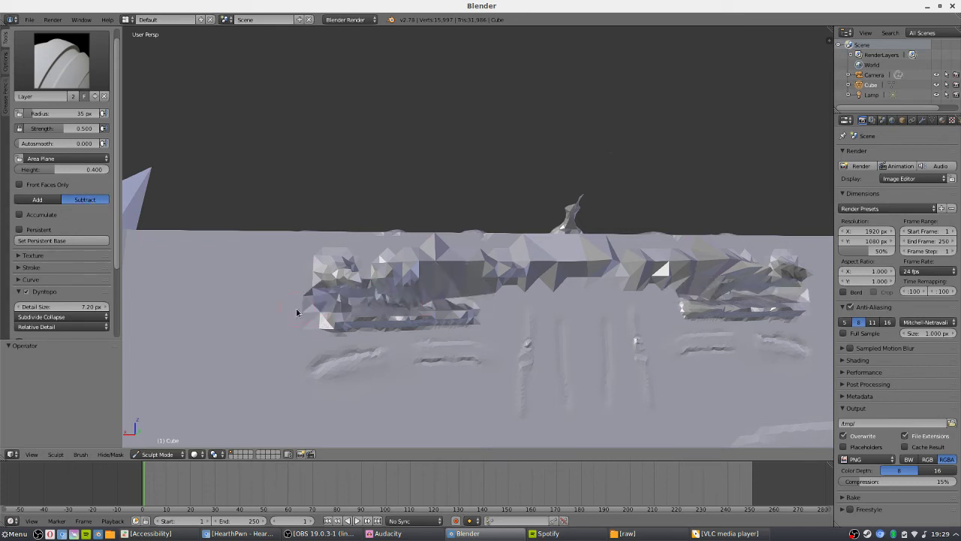
Push the surface of the arched strip on the side face back and forth with the Nudge brush at strength 0.500
click(69, 59)
click(46, 148)
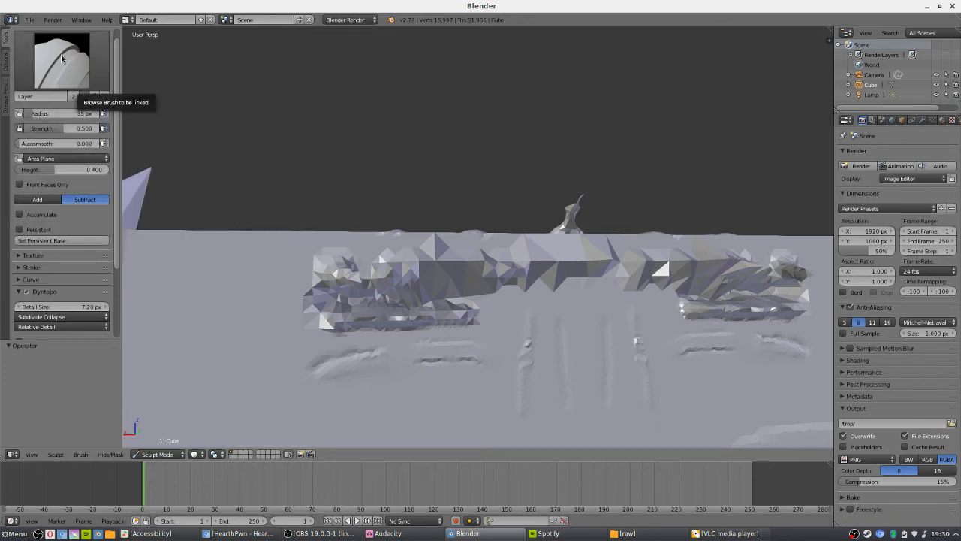
click(70, 51)
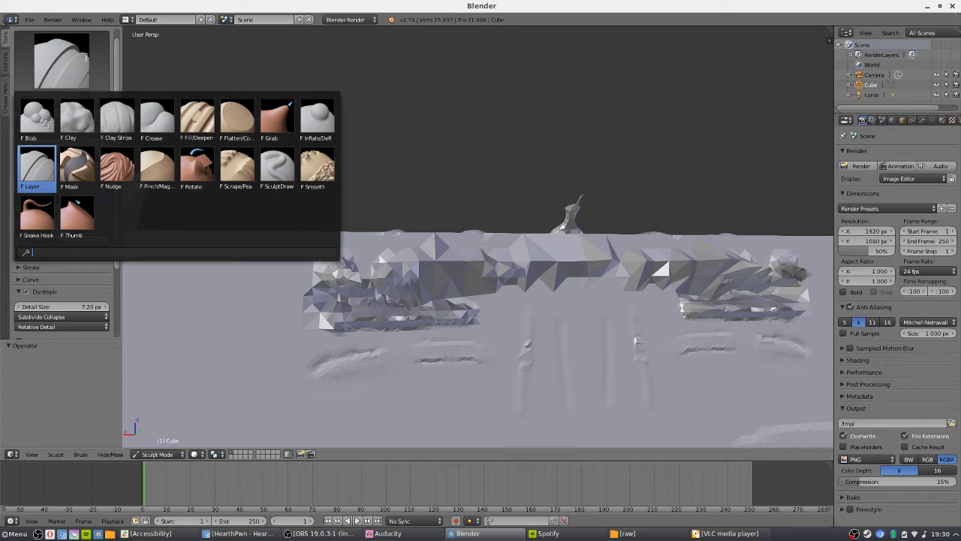
click(118, 165)
mouse_move(309, 262)
middle_down()
mouse_move(290, 294)
mouse_move(339, 300)
mouse_move(308, 235)
mouse_move(386, 225)
mouse_move(373, 230)
middle_up()
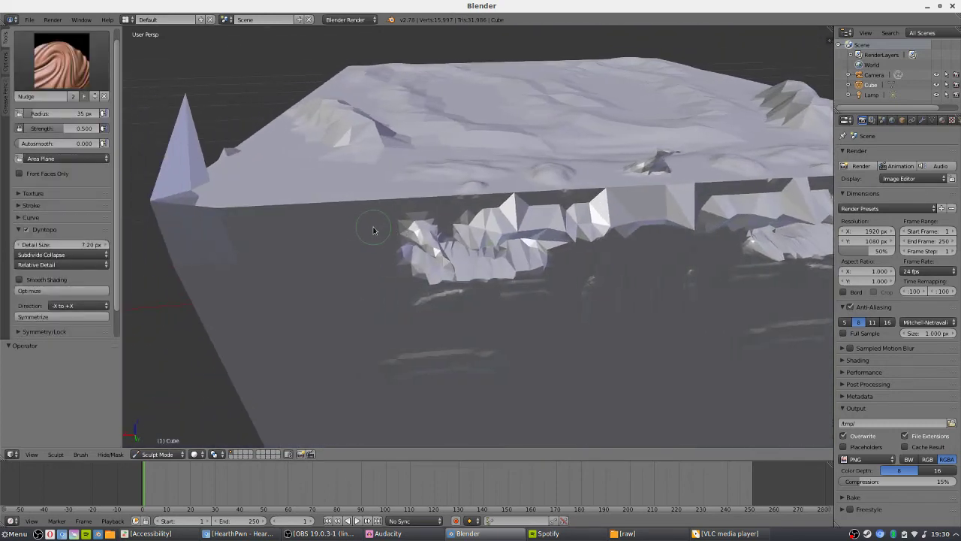
mouse_move(360, 188)
middle_down()
mouse_move(381, 189)
mouse_move(368, 196)
middle_up()
middle_drag(291, 209, 417, 158)
mouse_move(448, 206)
middle_down()
mouse_move(440, 226)
mouse_move(453, 249)
mouse_move(515, 232)
mouse_move(340, 180)
middle_up()
mouse_move(392, 165)
mouse_down()
mouse_move(389, 133)
mouse_move(392, 168)
mouse_move(365, 137)
mouse_move(380, 181)
mouse_move(357, 147)
mouse_move(362, 181)
mouse_move(348, 143)
mouse_move(366, 172)
mouse_move(404, 146)
mouse_move(419, 176)
mouse_move(440, 157)
mouse_up()
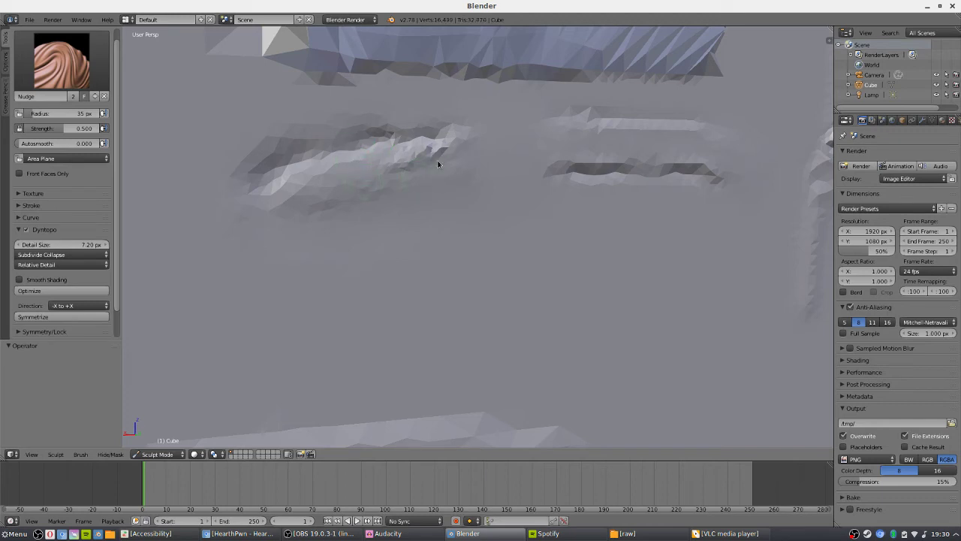
click(87, 71)
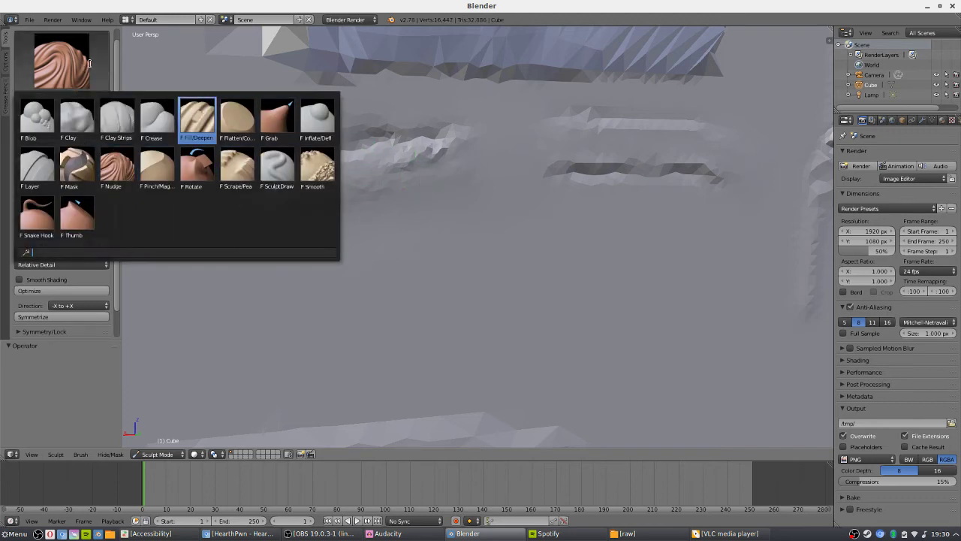
key(Escape)
mouse_move(403, 181)
mouse_down()
mouse_move(404, 127)
mouse_move(426, 156)
mouse_move(428, 136)
mouse_move(439, 156)
mouse_move(441, 144)
mouse_move(454, 139)
mouse_move(458, 156)
mouse_move(462, 146)
mouse_move(450, 138)
mouse_move(466, 159)
mouse_move(404, 143)
mouse_move(430, 164)
mouse_move(442, 165)
mouse_move(409, 137)
mouse_move(415, 168)
mouse_move(425, 148)
mouse_move(431, 170)
mouse_move(428, 138)
mouse_move(427, 177)
mouse_move(422, 142)
mouse_move(428, 174)
mouse_move(403, 147)
mouse_move(432, 162)
mouse_move(424, 163)
mouse_move(434, 174)
mouse_move(435, 160)
mouse_move(402, 138)
mouse_move(391, 168)
mouse_move(376, 140)
mouse_move(390, 179)
mouse_move(361, 141)
mouse_move(368, 187)
mouse_up()
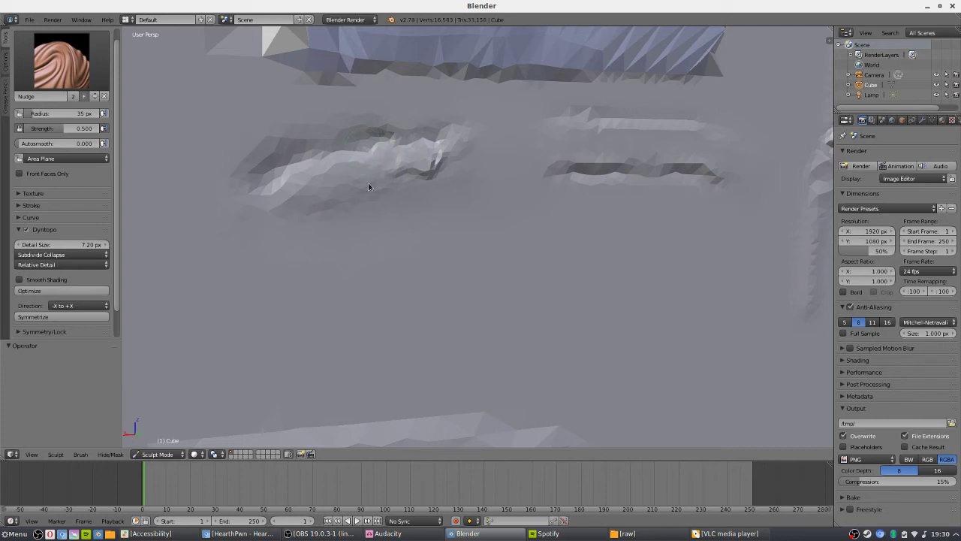
Deepen the short horizontal groove on the side face with the Fill/Deepen brush set to Deepen
click(88, 72)
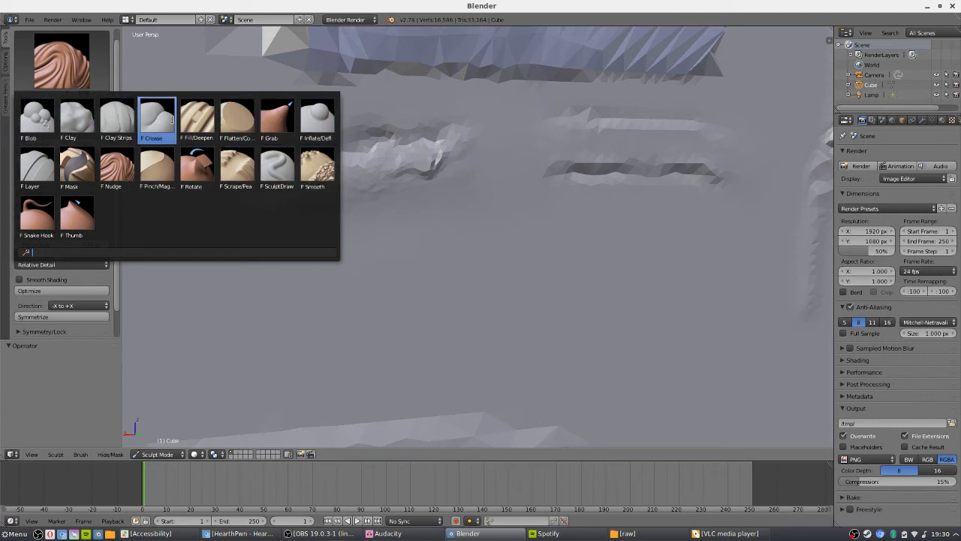
click(202, 119)
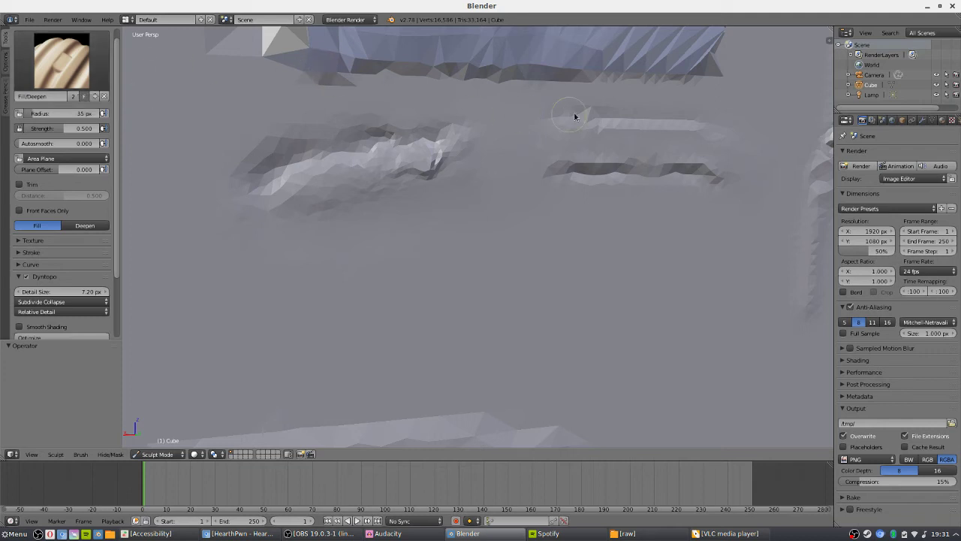
mouse_move(584, 118)
shift+middle_down()
mouse_move(508, 135)
mouse_move(487, 177)
mouse_move(443, 186)
shift+middle_up()
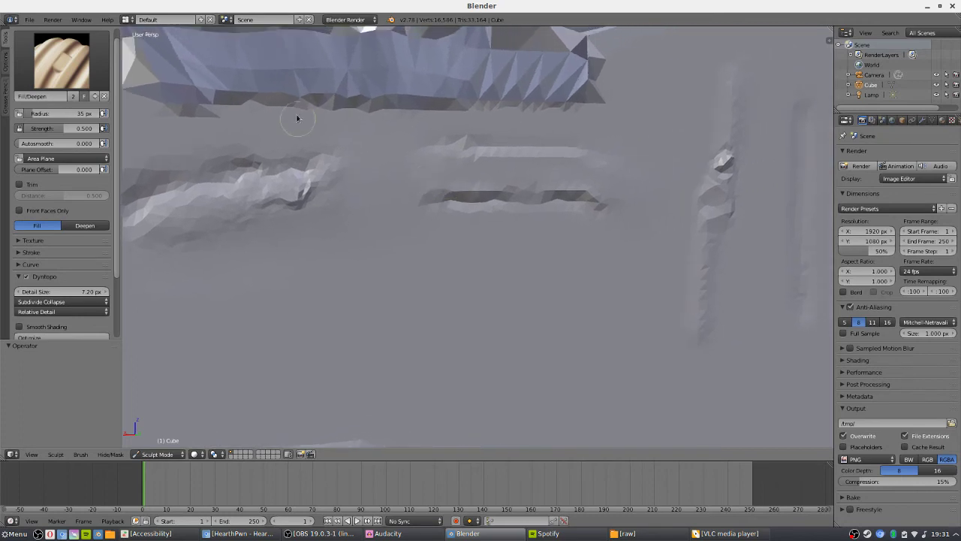
click(98, 226)
drag(450, 204, 583, 198)
mouse_move(583, 197)
middle_down()
mouse_move(560, 189)
mouse_move(356, 217)
middle_up()
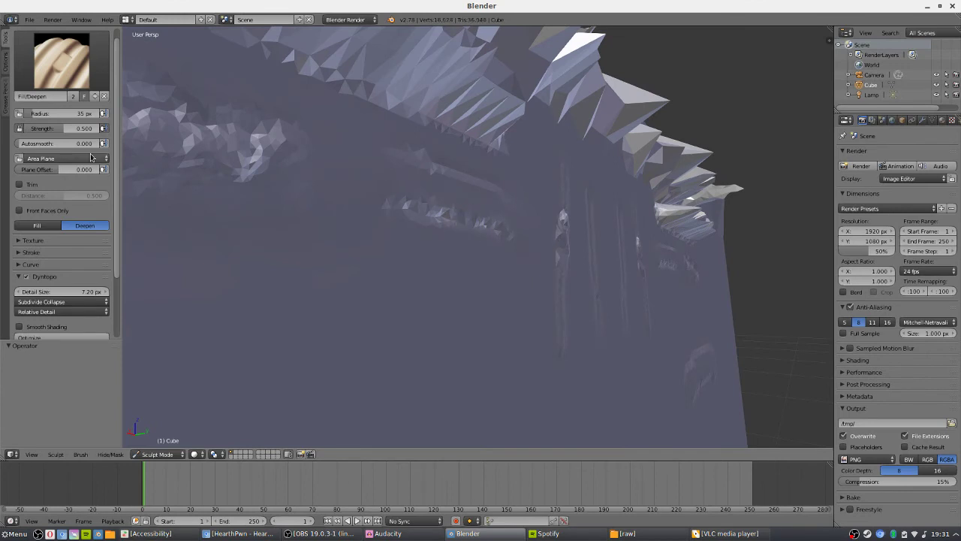
Raise the Fill/Deepen brush strength to 0.926 and deepen the same horizontal groove further
drag(64, 129, 96, 129)
middle_drag(433, 178, 420, 214)
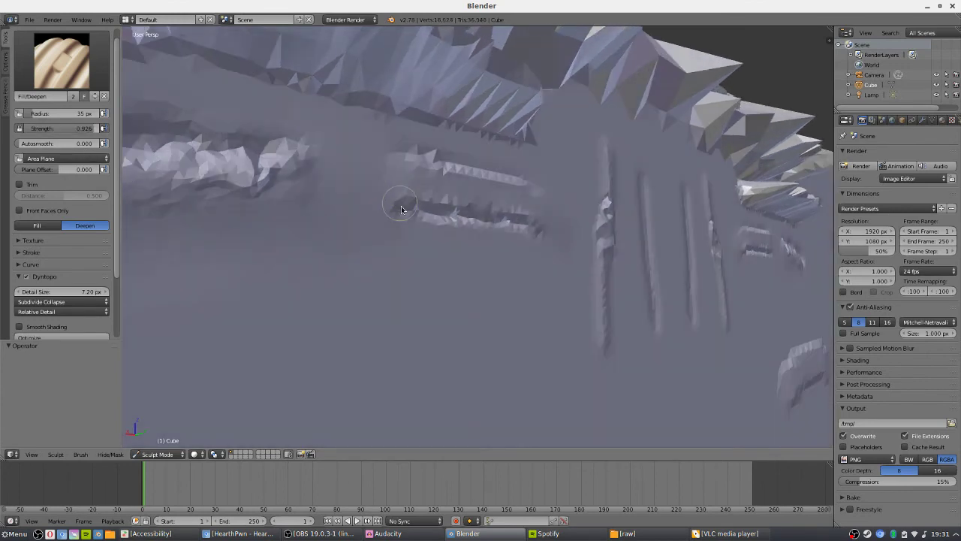
mouse_move(507, 237)
mouse_down()
mouse_move(475, 220)
mouse_move(528, 226)
mouse_move(449, 216)
mouse_move(526, 218)
mouse_move(368, 217)
mouse_move(529, 233)
mouse_move(507, 253)
mouse_up()
middle_drag(507, 253, 384, 269)
mouse_move(469, 213)
mouse_down()
mouse_move(608, 204)
mouse_move(597, 204)
mouse_move(611, 214)
mouse_move(624, 199)
mouse_move(575, 216)
mouse_up()
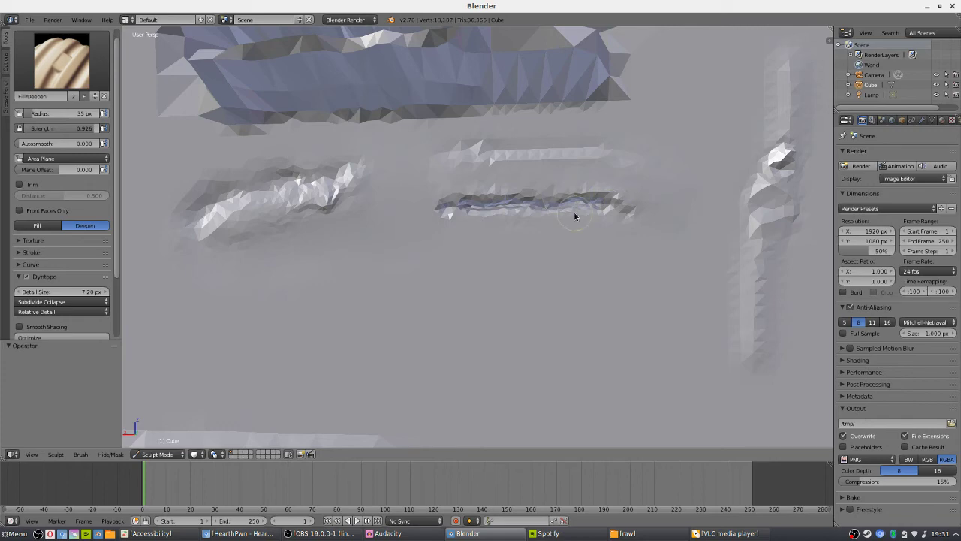
Set the Fill/Deepen brush to Fill with a 145 px radius and fill the hollow beside the horn on the top face
click(38, 225)
mouse_move(376, 180)
middle_down()
mouse_move(410, 188)
mouse_move(485, 343)
mouse_move(518, 331)
mouse_move(386, 272)
mouse_move(408, 247)
mouse_move(450, 300)
mouse_move(377, 251)
mouse_move(426, 259)
middle_up()
middle_drag(520, 172, 466, 241)
key(f)
click(499, 231)
key(f)
click(455, 217)
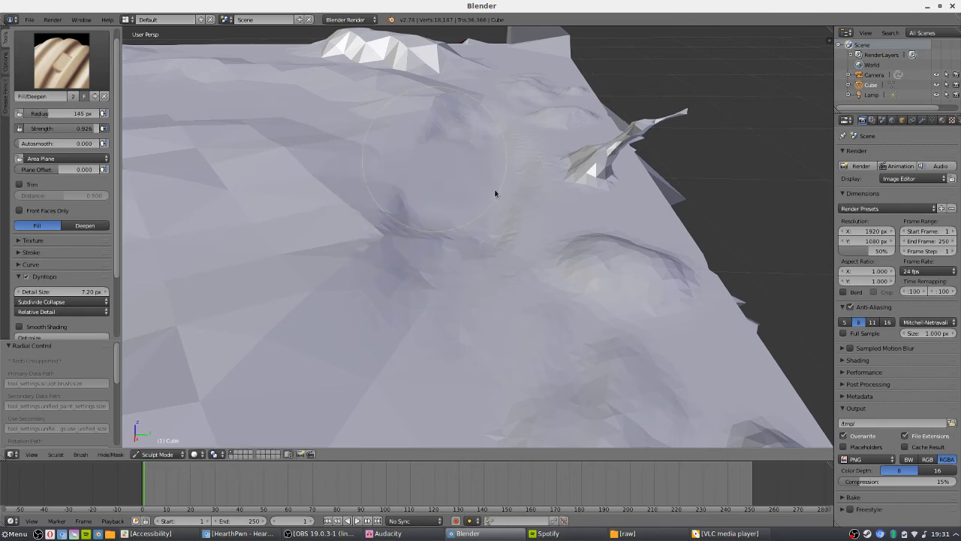
middle_drag(514, 164, 473, 146)
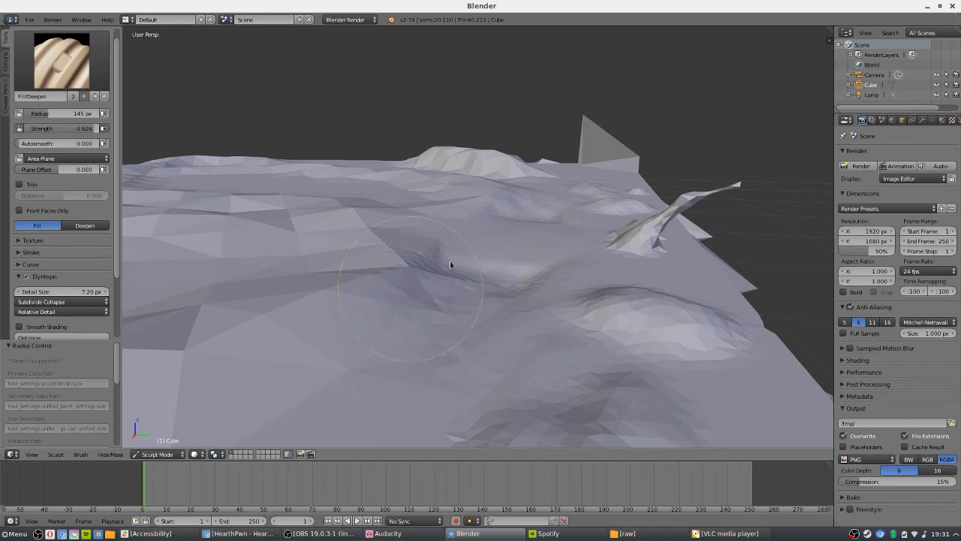
middle_drag(425, 272, 500, 284)
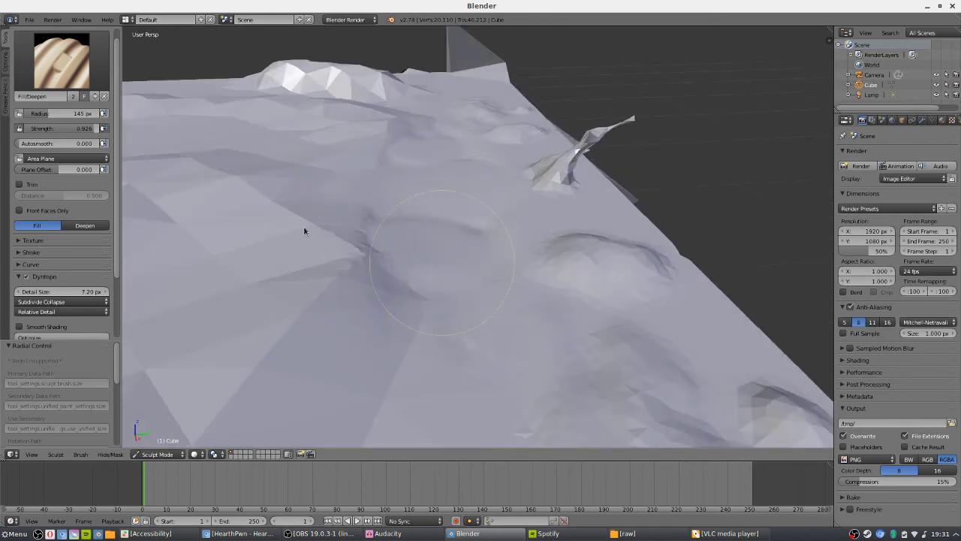
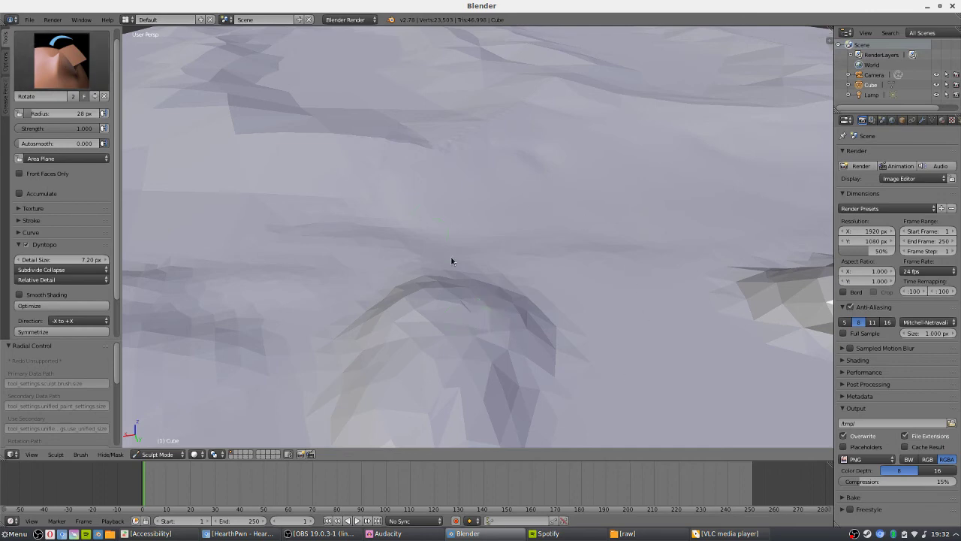
Switch the sculpt brush to Thumb and bring the cube's side face with the raised strip into view
scroll(472, 258, down, 5)
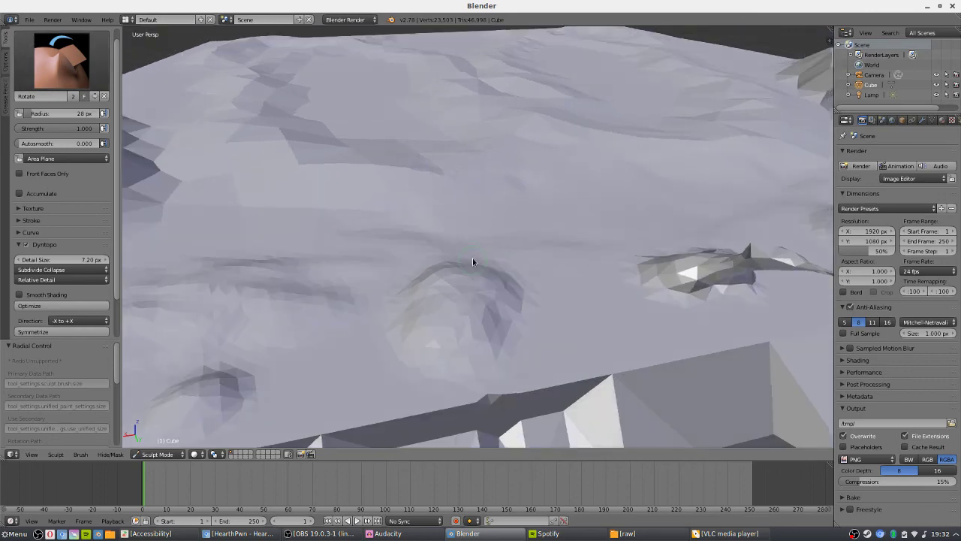
mouse_move(473, 258)
middle_down()
mouse_move(474, 236)
mouse_move(404, 249)
mouse_move(537, 239)
mouse_move(580, 262)
mouse_move(473, 247)
mouse_move(429, 223)
mouse_move(379, 236)
mouse_move(480, 248)
middle_up()
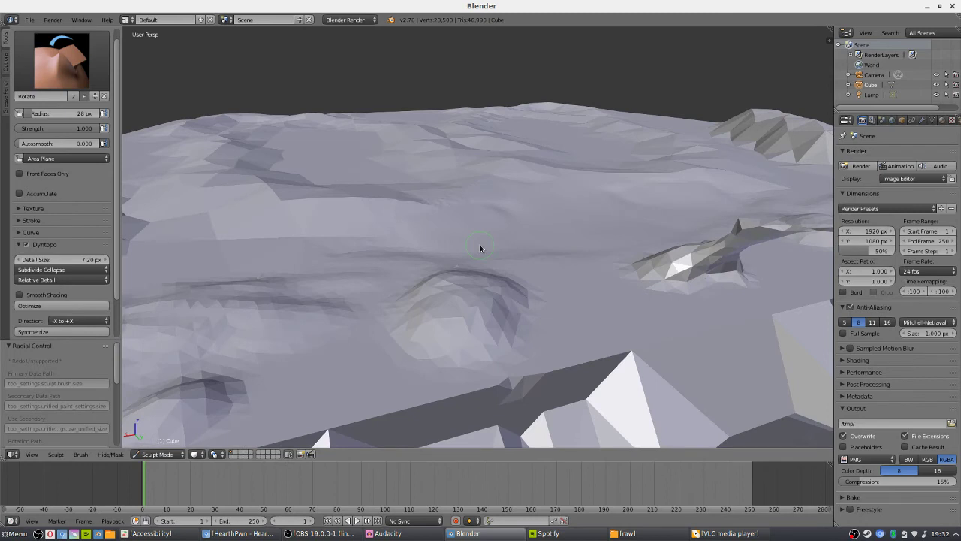
middle_drag(480, 248, 481, 250)
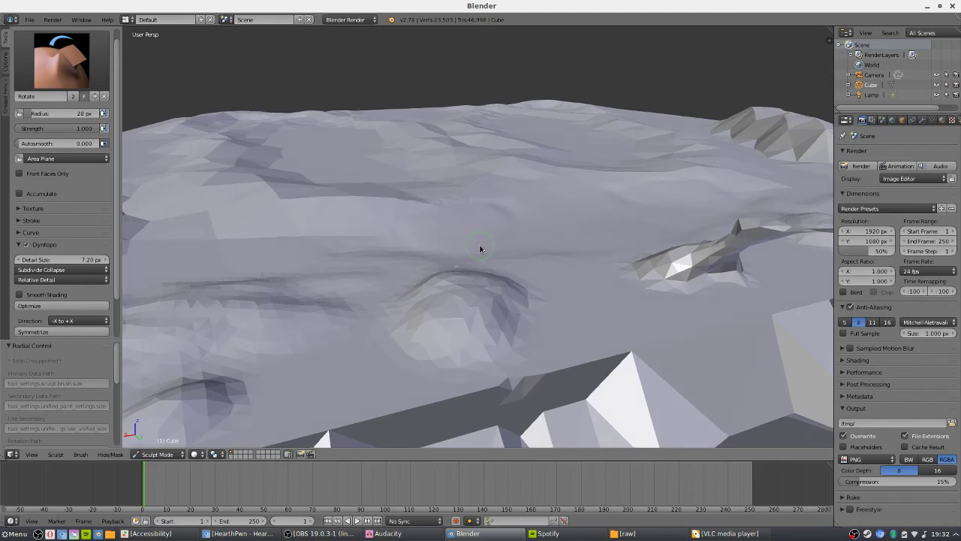
mouse_move(480, 249)
middle_down()
mouse_move(466, 301)
mouse_move(462, 248)
middle_up()
click(75, 58)
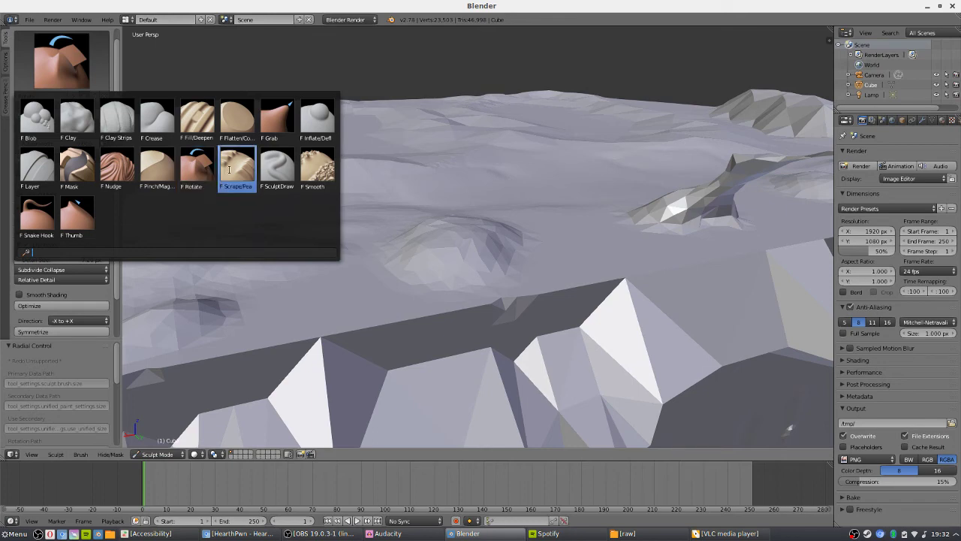
click(70, 211)
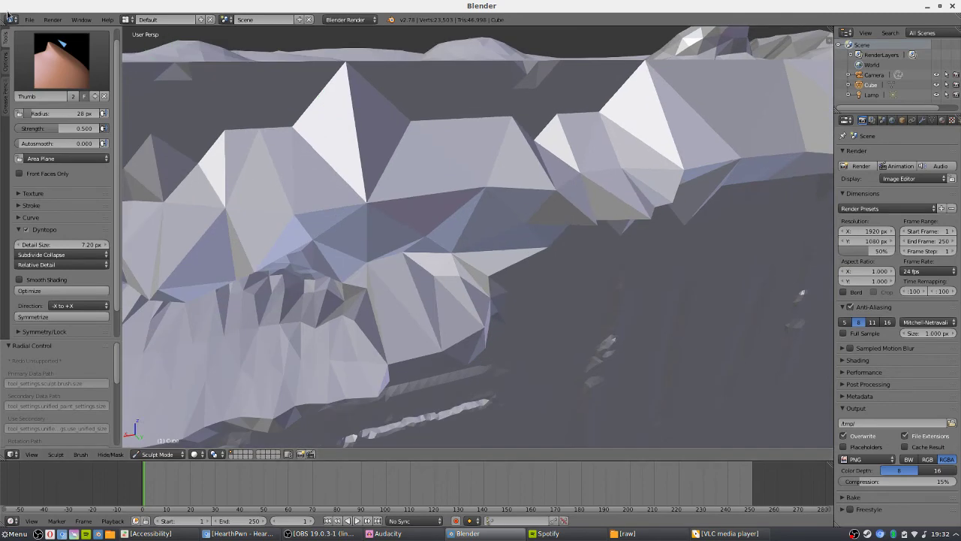
click(61, 60)
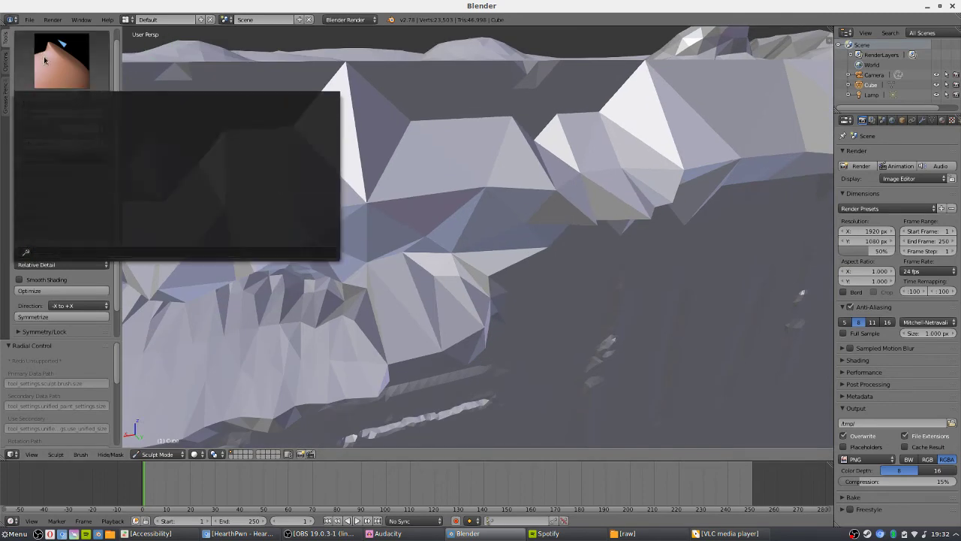
mouse_move(397, 166)
middle_down()
mouse_move(372, 193)
mouse_move(438, 141)
mouse_move(388, 148)
mouse_move(394, 183)
mouse_move(361, 198)
mouse_move(391, 181)
middle_up()
Smear the end of the raised strip on the side face in several directions with the Thumb brush at 28 px radius and 0.500 strength
scroll(418, 255, up, 3)
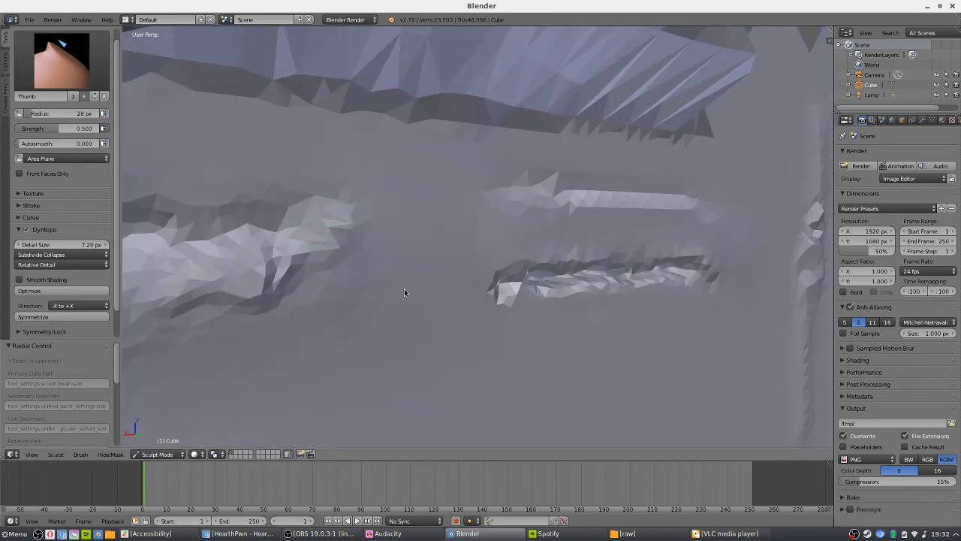
mouse_move(404, 292)
mouse_down()
mouse_move(478, 334)
mouse_move(597, 380)
mouse_move(627, 380)
mouse_up()
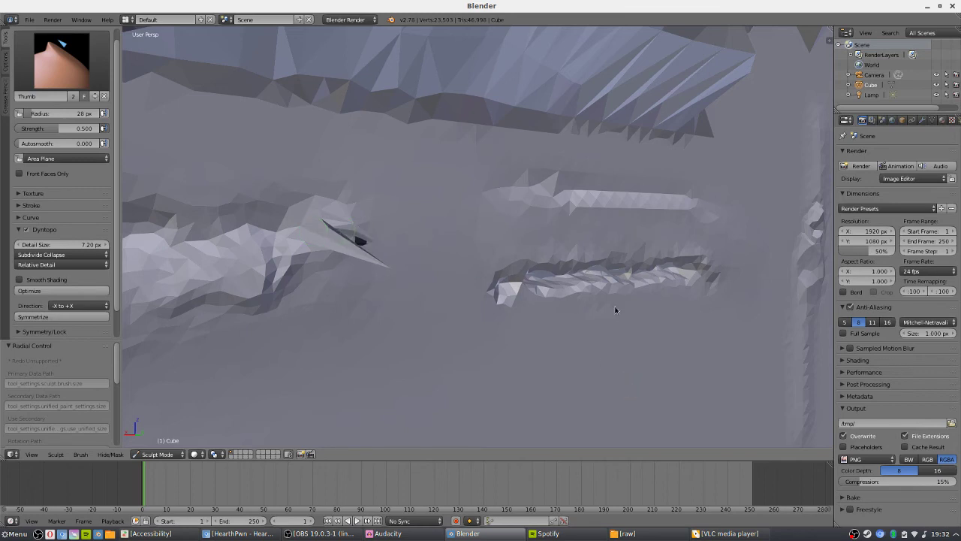
key(ctrl+z)
click(347, 209)
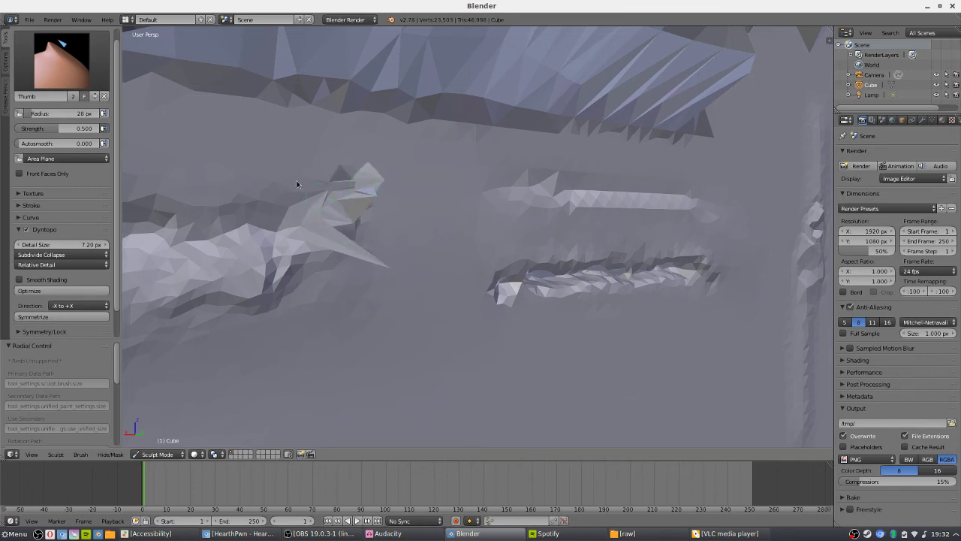
mouse_move(283, 196)
mouse_down()
mouse_move(363, 164)
mouse_move(310, 196)
mouse_move(395, 156)
mouse_move(311, 186)
mouse_move(295, 146)
mouse_move(305, 183)
mouse_move(297, 155)
mouse_up()
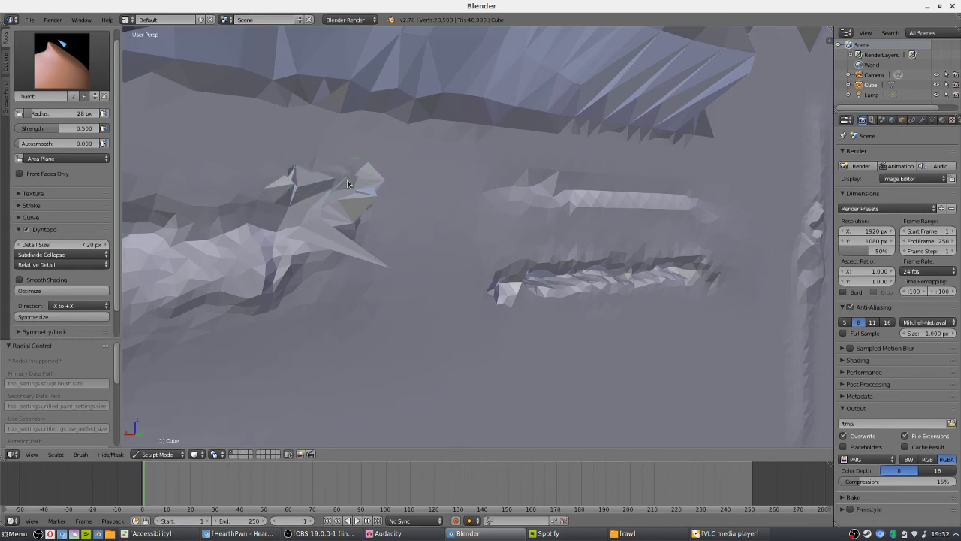
mouse_move(348, 183)
mouse_down()
mouse_move(416, 175)
mouse_move(419, 201)
mouse_up()
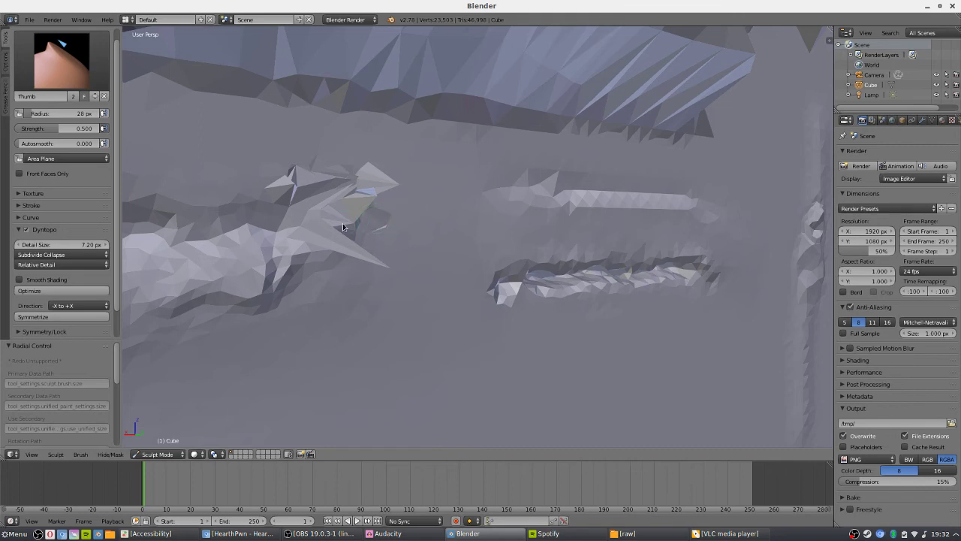
Push the lower part of the same strip's end around with the Nudge brush at 28 px radius and 0.500 strength
click(68, 71)
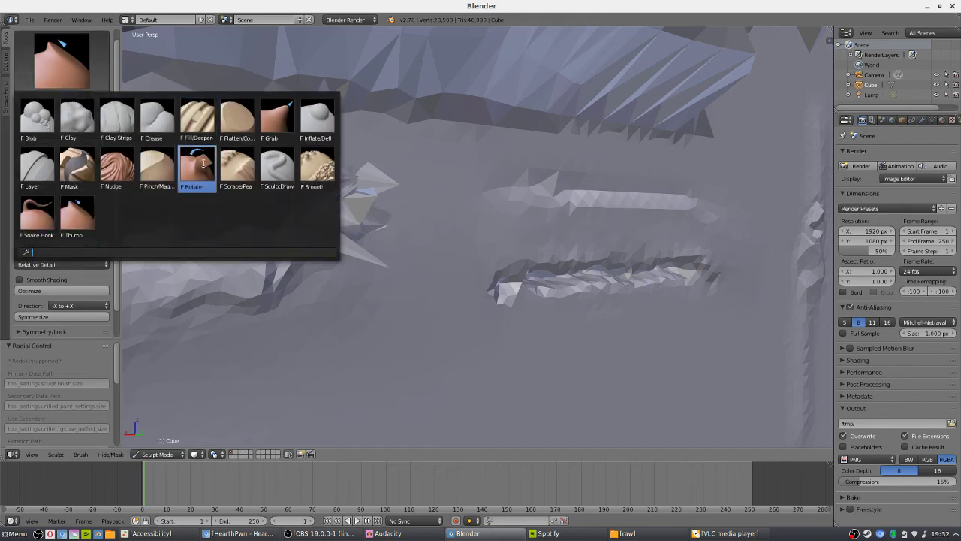
click(108, 167)
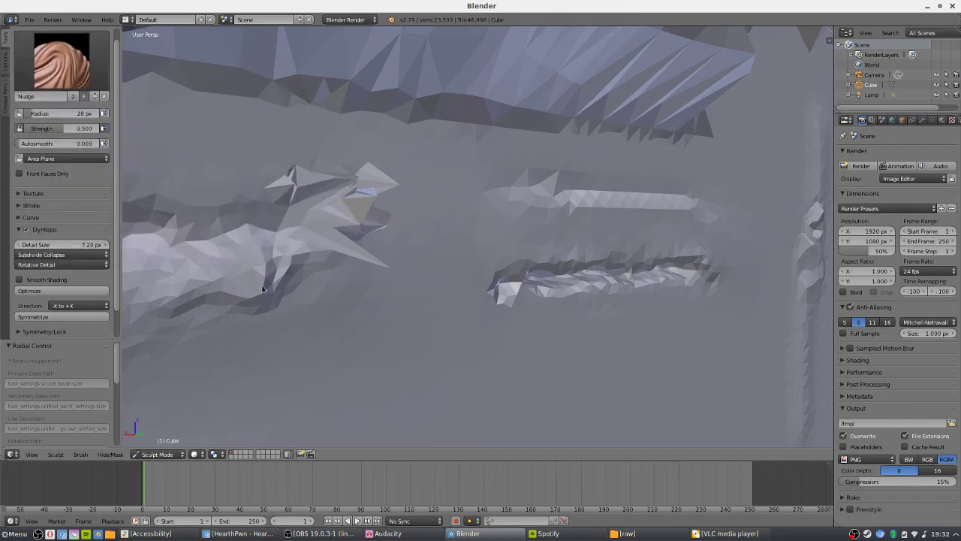
mouse_move(270, 270)
mouse_down()
mouse_move(278, 318)
mouse_move(232, 268)
mouse_move(273, 317)
mouse_move(270, 284)
mouse_move(282, 307)
mouse_up()
click(61, 60)
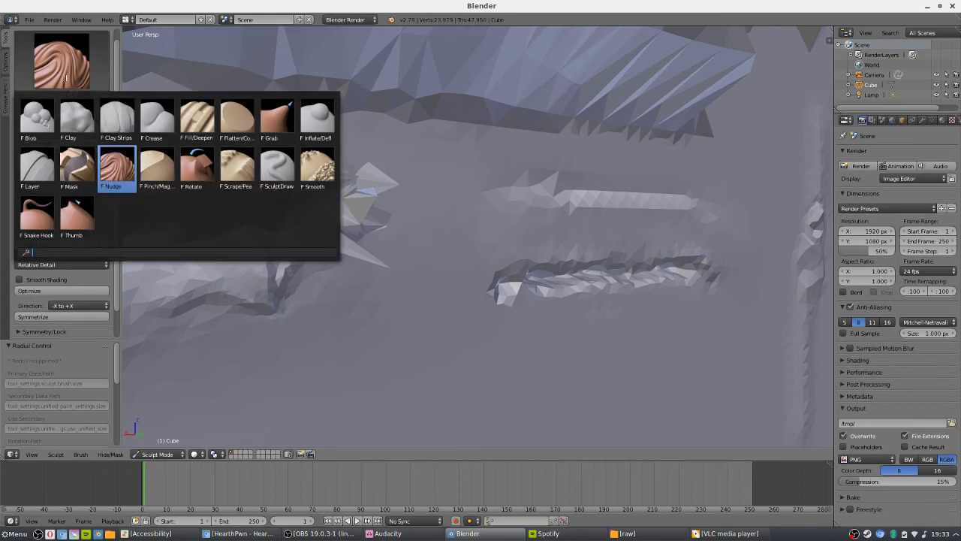
click(81, 206)
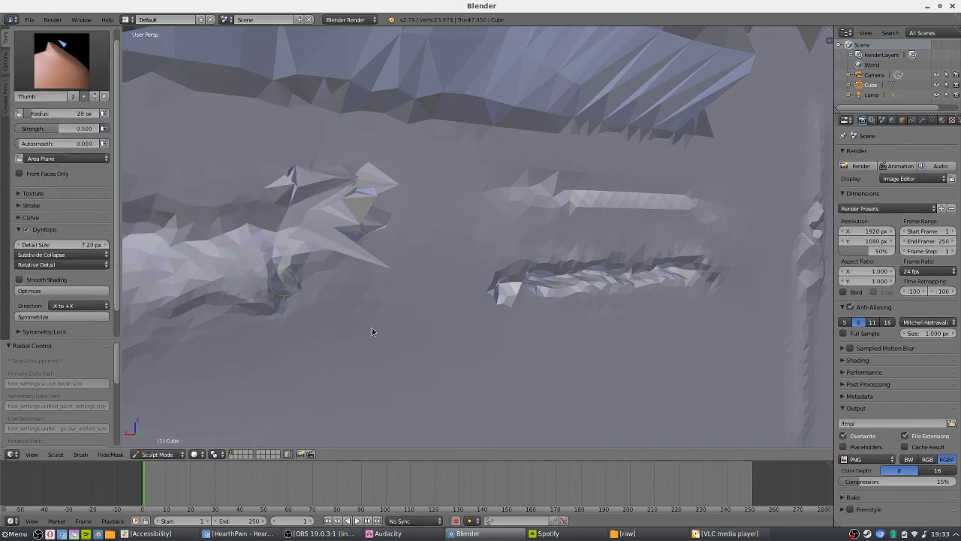
click(79, 79)
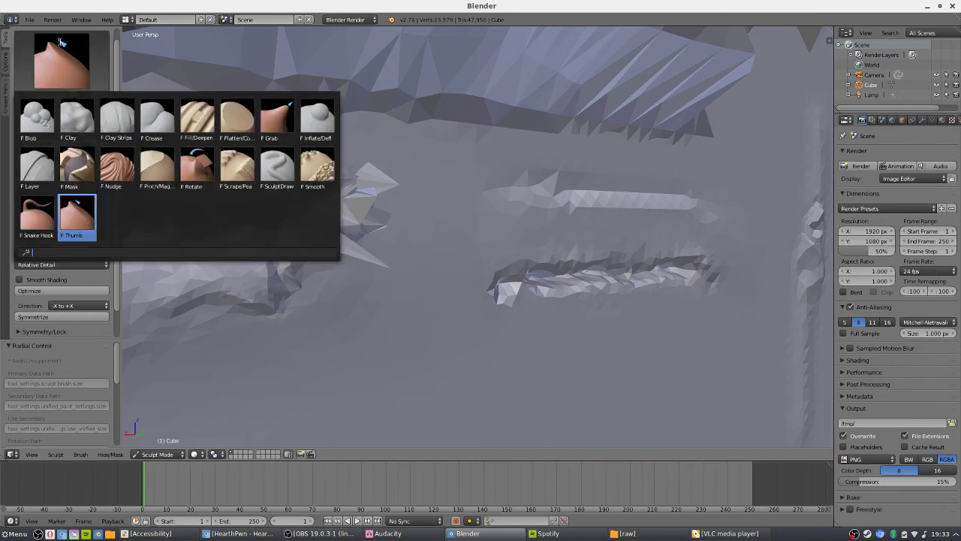
click(119, 183)
mouse_move(232, 263)
mouse_down()
mouse_move(265, 298)
mouse_move(258, 302)
mouse_move(244, 276)
mouse_move(249, 260)
mouse_move(267, 267)
mouse_move(263, 257)
mouse_move(301, 300)
mouse_move(295, 271)
mouse_move(259, 259)
mouse_up()
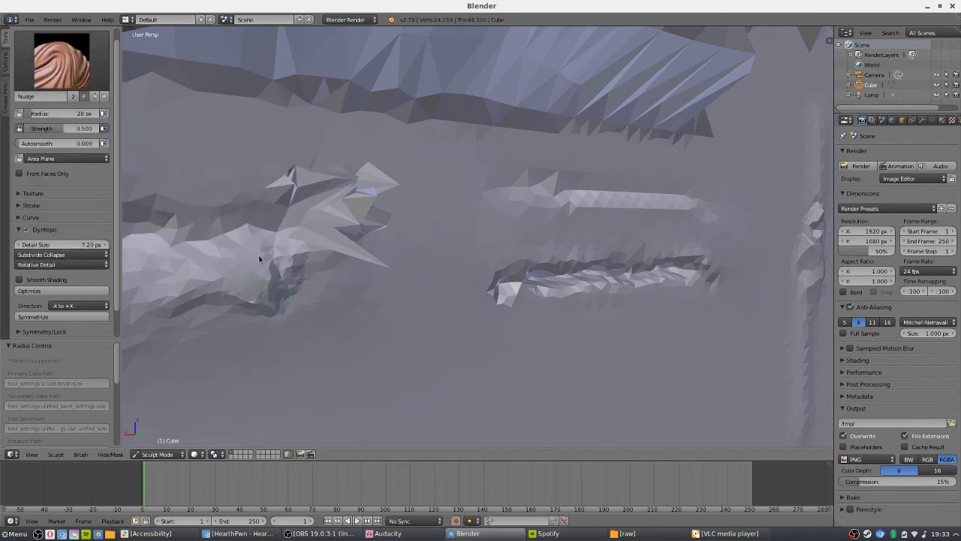
Scrape the end of the short groove, the thin ridge above it and the large overhang with the Scrape/Peaks brush in Scrape mode
click(66, 62)
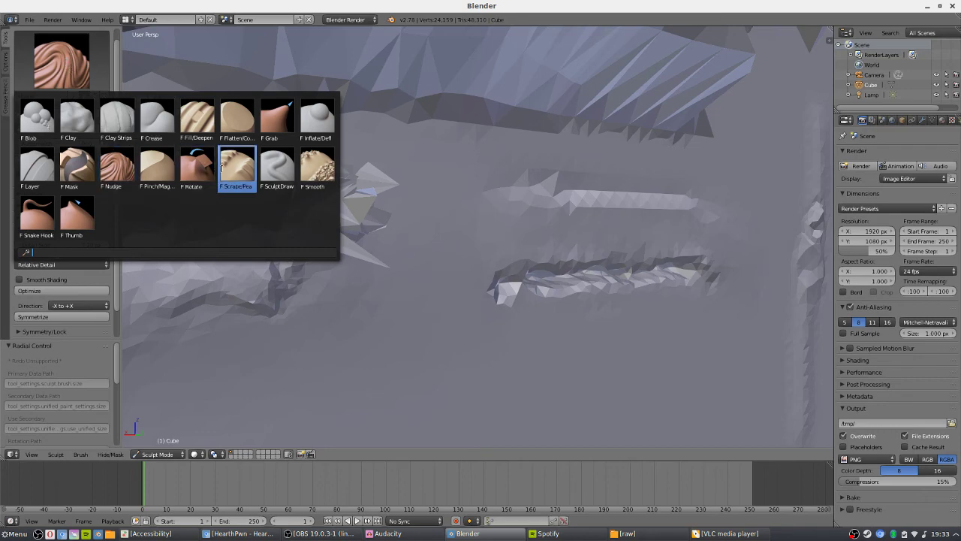
click(246, 175)
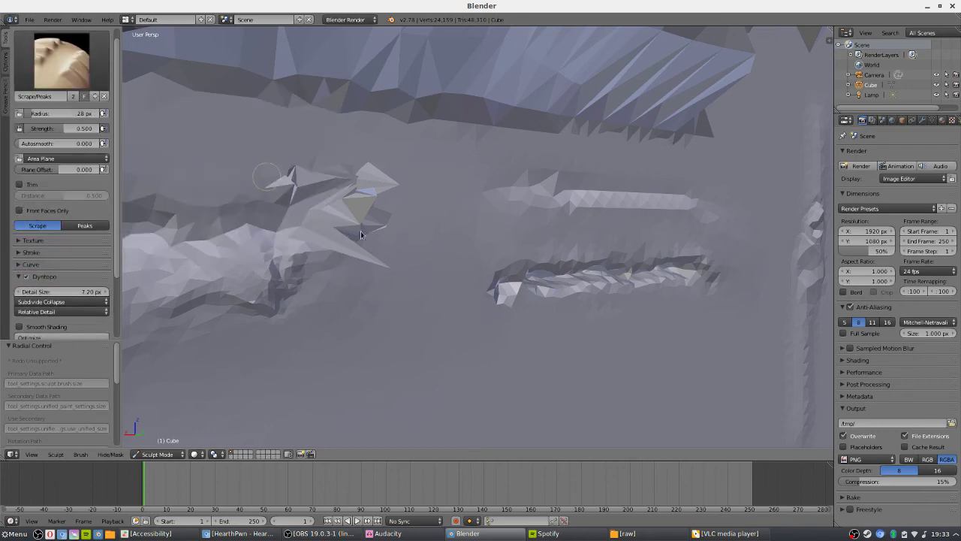
middle_drag(365, 232, 103, 101)
middle_drag(350, 232, 337, 212)
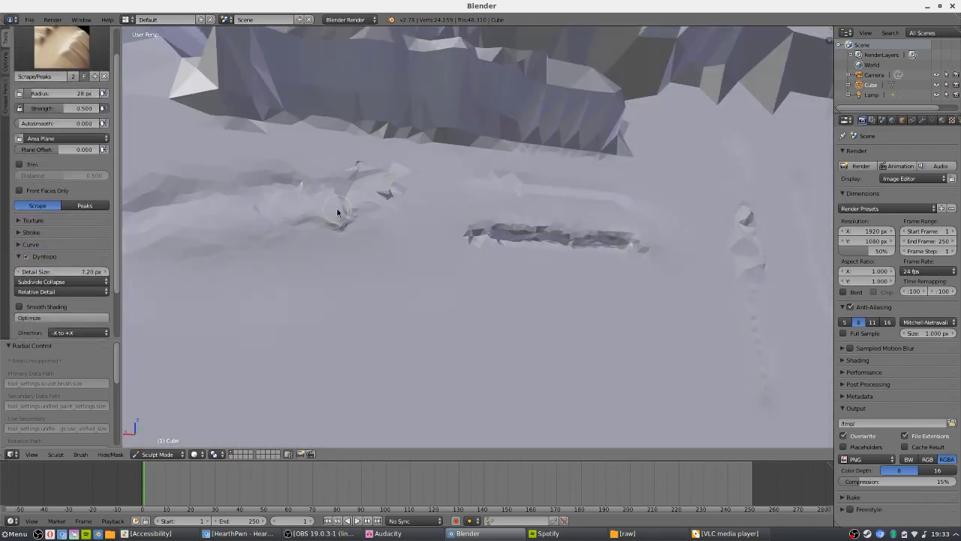
click(77, 50)
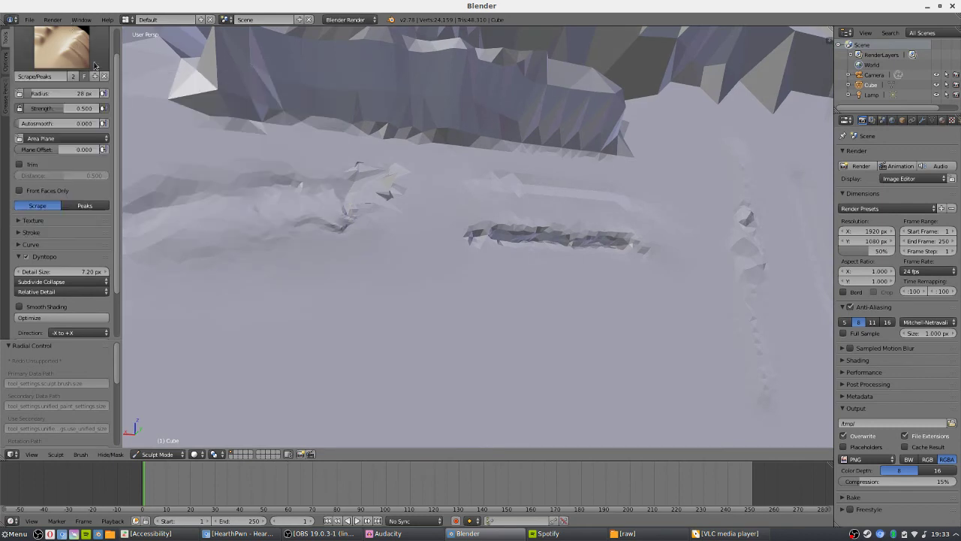
scroll(389, 289, up, 2)
scroll(389, 289, down, 2)
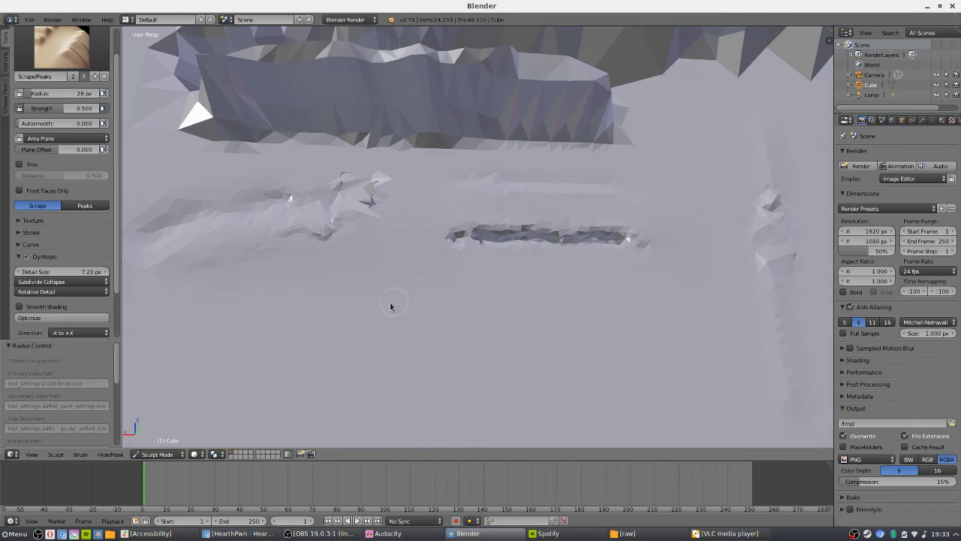
mouse_move(437, 235)
mouse_down()
mouse_move(569, 232)
mouse_move(477, 229)
mouse_up()
mouse_move(464, 162)
mouse_down()
mouse_move(448, 121)
mouse_move(426, 119)
mouse_move(595, 115)
mouse_move(383, 113)
mouse_move(606, 114)
mouse_move(506, 99)
mouse_move(575, 96)
mouse_move(567, 120)
mouse_move(555, 123)
mouse_move(553, 96)
mouse_move(529, 118)
mouse_move(580, 124)
mouse_up()
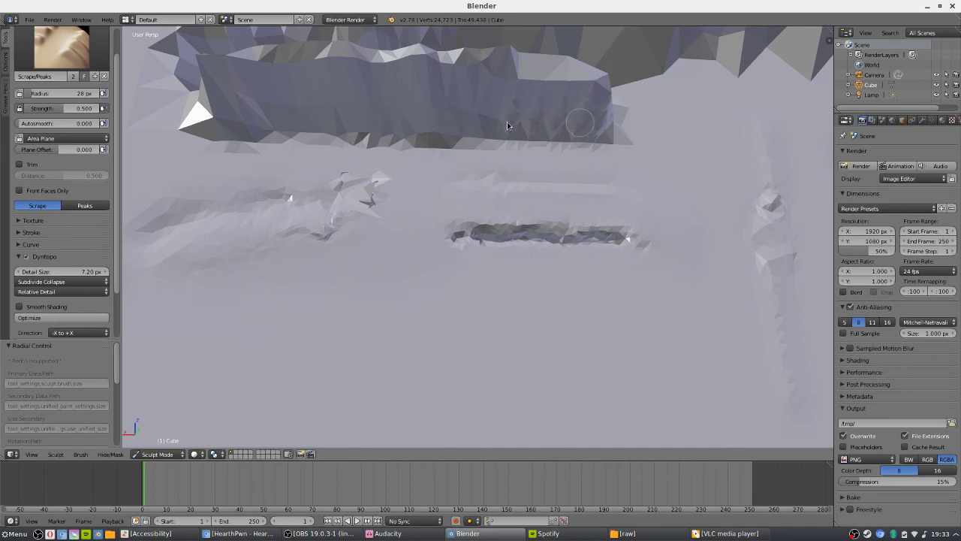
mouse_move(573, 106)
middle_down()
mouse_move(583, 120)
mouse_move(553, 103)
middle_up()
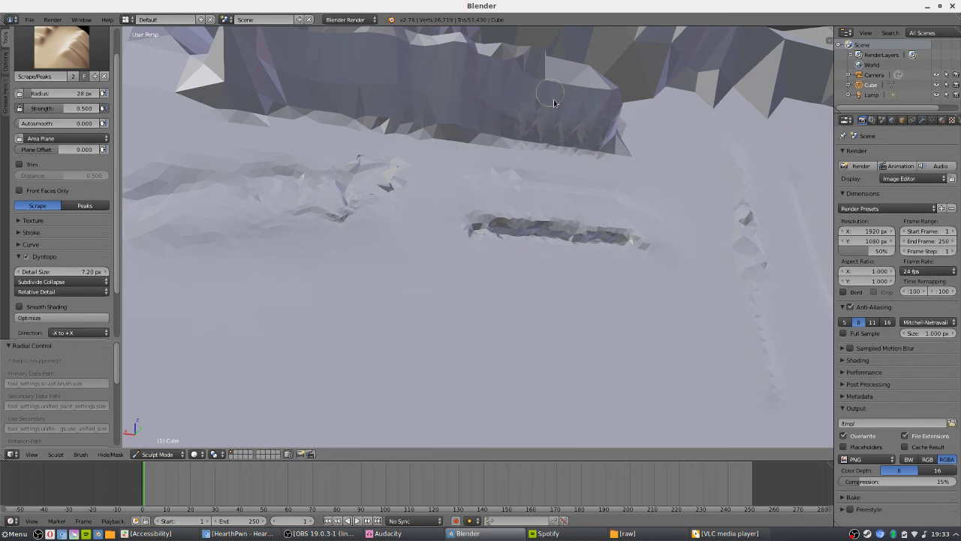
middle_drag(556, 107, 502, 110)
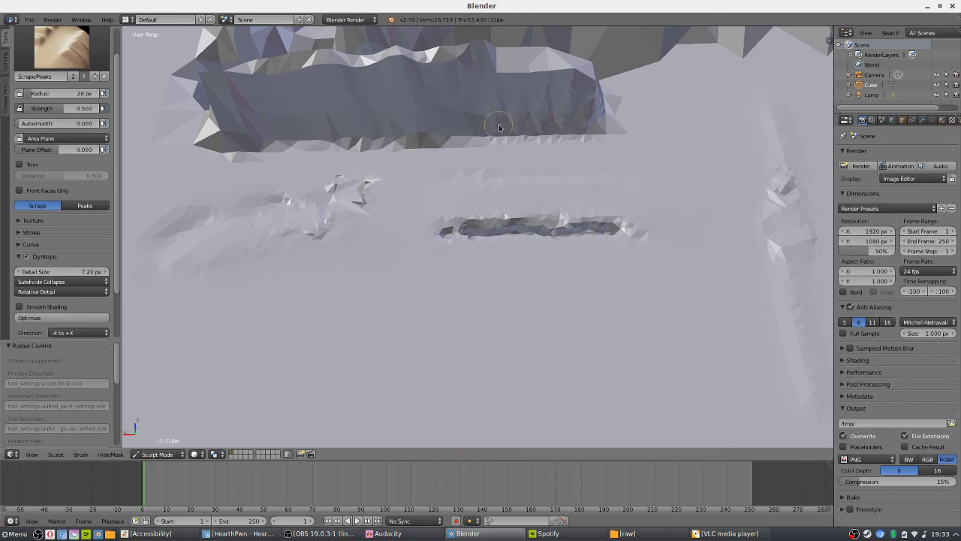
Set the Scrape/Peaks brush to Peaks and work over the overhang's end, the groove area and the jagged end of the raised strip
click(82, 206)
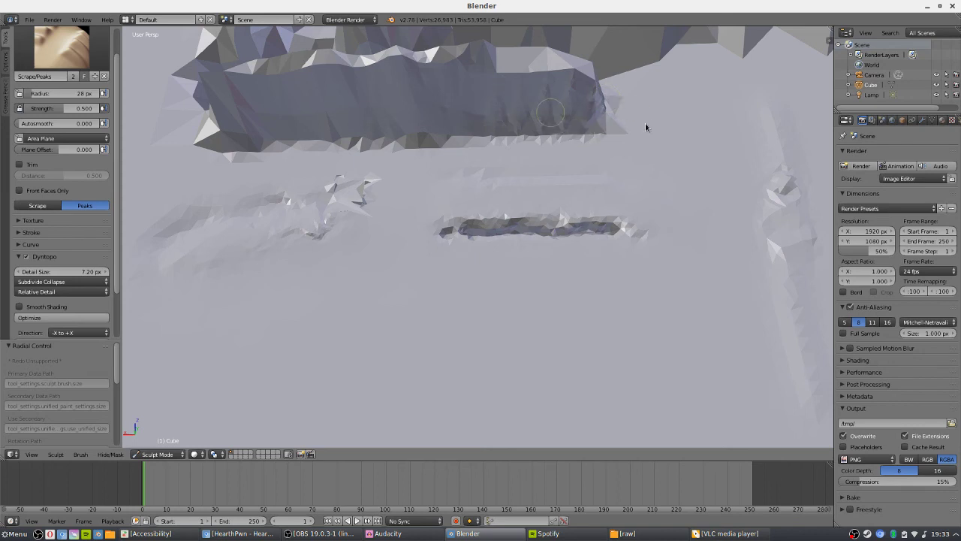
mouse_move(645, 122)
mouse_down()
mouse_move(568, 137)
mouse_move(497, 207)
mouse_move(508, 237)
mouse_move(521, 222)
mouse_move(607, 229)
mouse_up()
scroll(45, 93, up, 1)
scroll(276, 185, up, 2)
scroll(209, 178, down, 3)
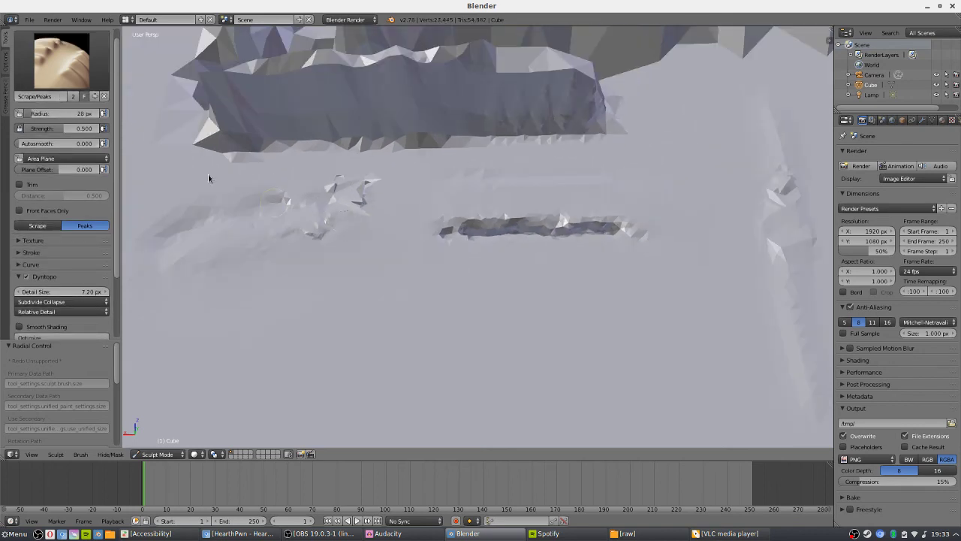
mouse_move(311, 203)
mouse_down()
mouse_move(317, 220)
mouse_move(377, 196)
mouse_move(347, 216)
mouse_up()
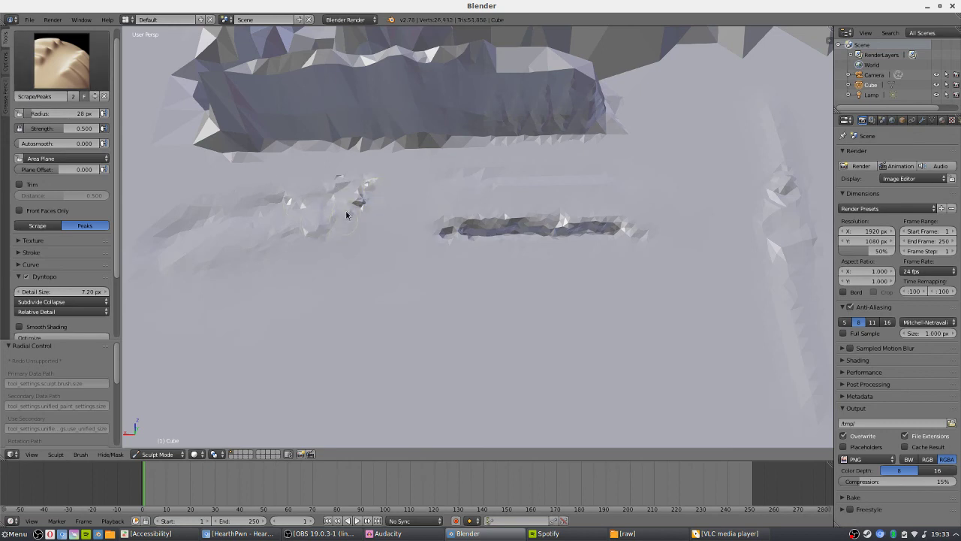
mouse_move(340, 220)
middle_down()
mouse_move(360, 197)
mouse_move(429, 242)
mouse_move(322, 220)
middle_up()
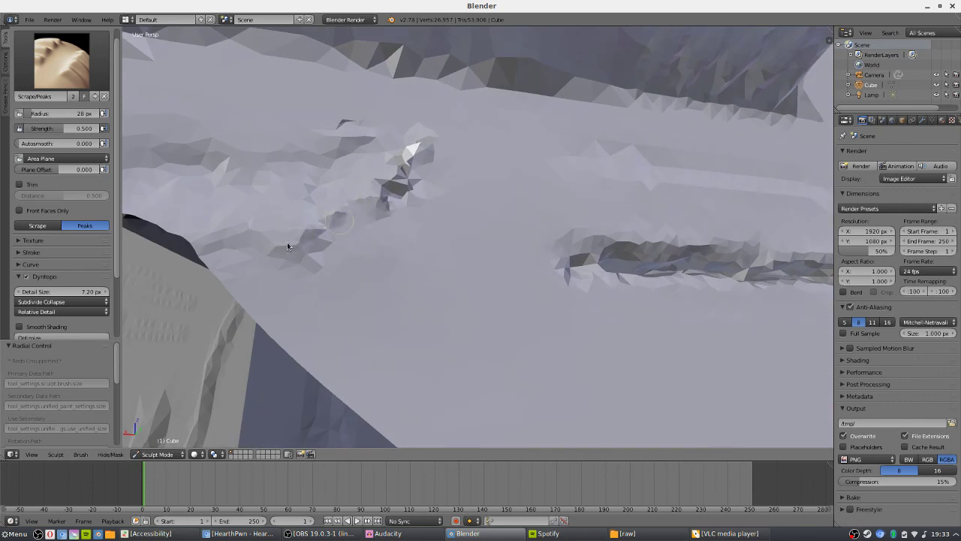
mouse_move(298, 237)
mouse_down()
mouse_move(427, 180)
mouse_move(362, 204)
mouse_move(412, 187)
mouse_up()
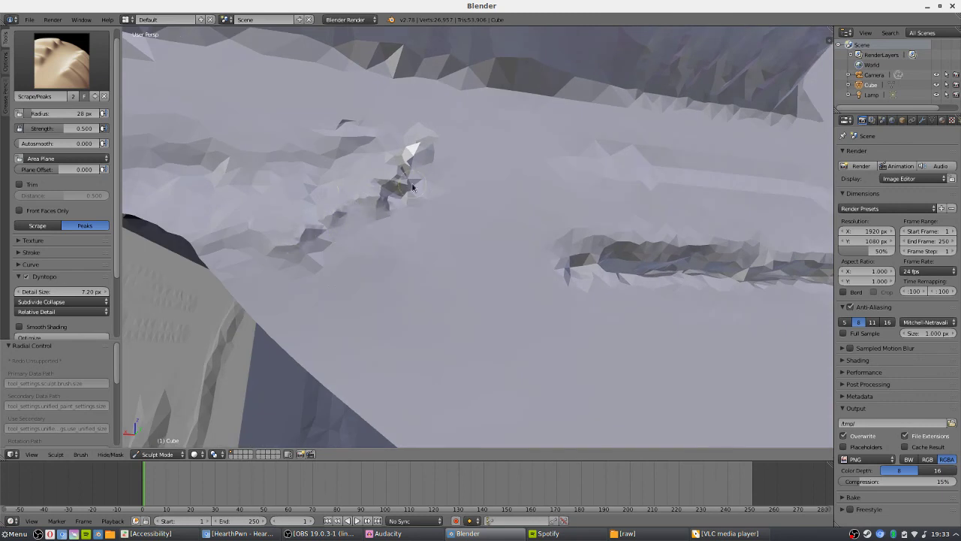
Set the Scrape/Peaks brush back to Scrape and flatten the spikes above the jagged end of the raised strip
click(38, 226)
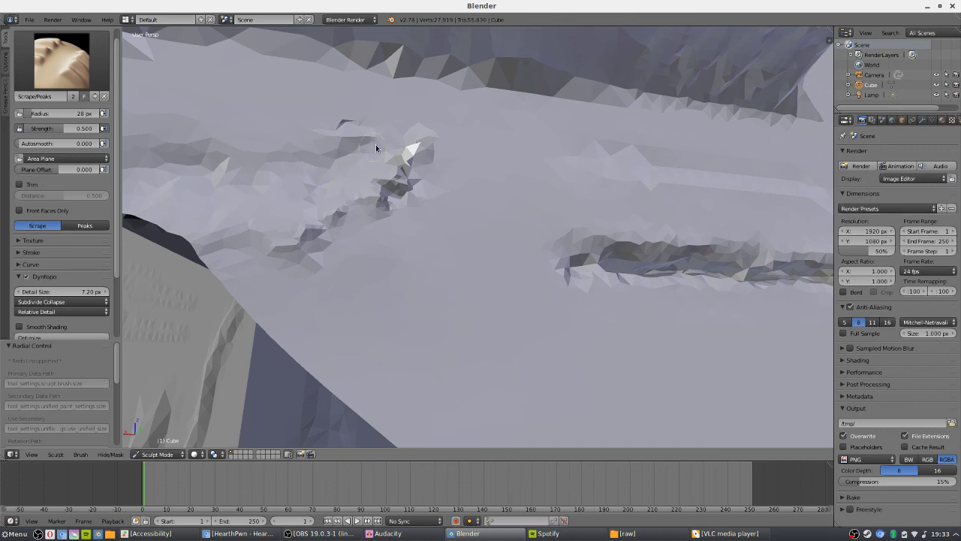
drag(300, 151, 396, 133)
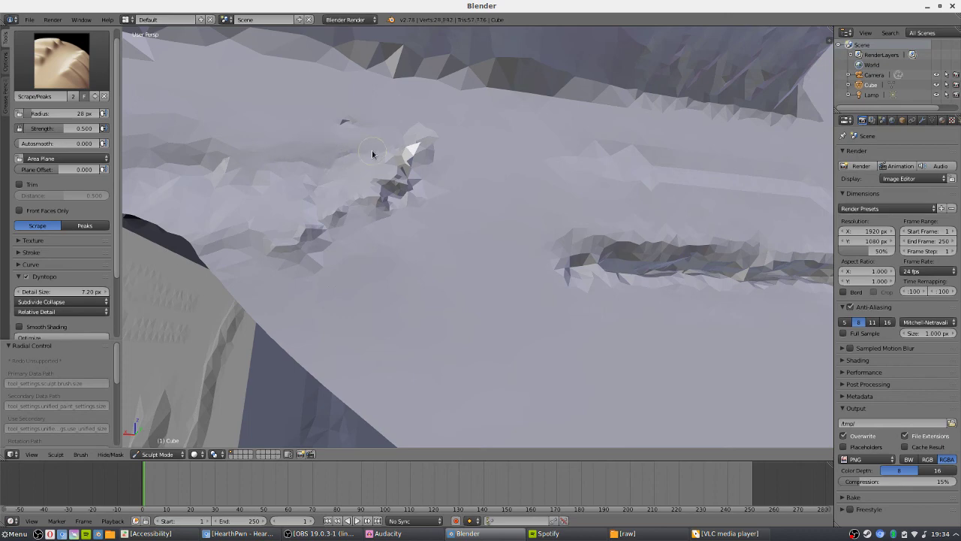
key(KP_8)
key(KP_8)
key(KP_8)
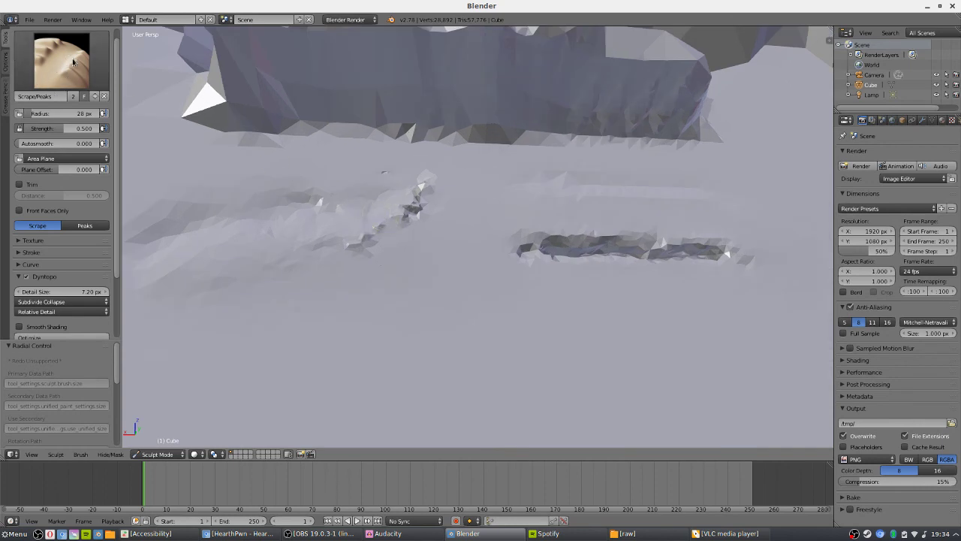
Paint a mask around the large overhang and over the grooves below it with the Mask brush in Add mode at 191 px radius
click(72, 62)
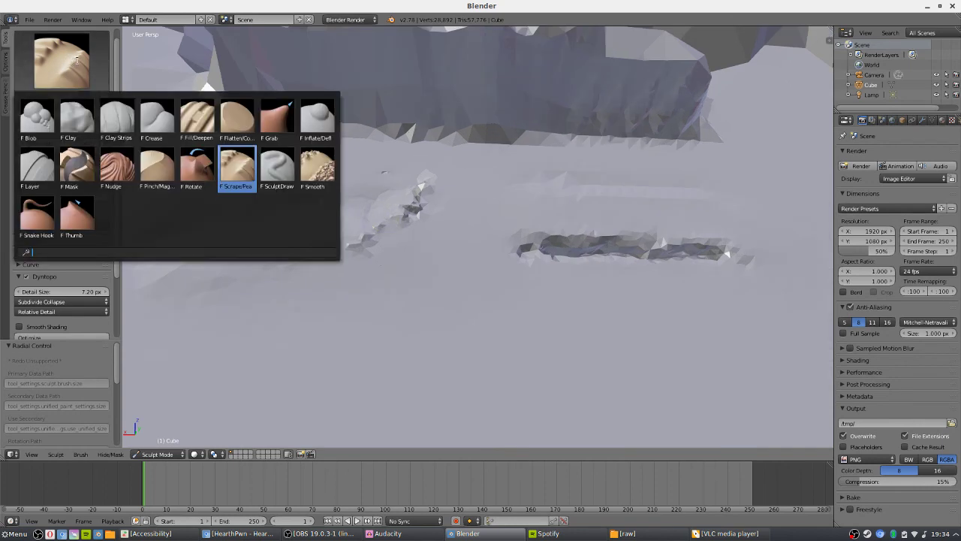
click(77, 166)
mouse_move(360, 226)
middle_down()
mouse_move(457, 240)
mouse_move(493, 273)
mouse_move(415, 260)
mouse_move(465, 264)
middle_up()
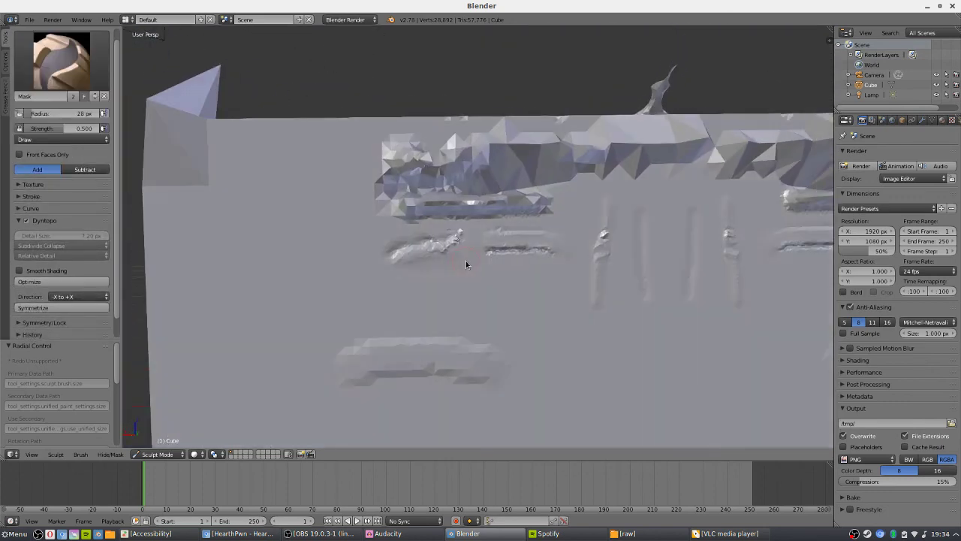
mouse_move(305, 251)
middle_down()
mouse_move(345, 258)
mouse_move(307, 253)
middle_up()
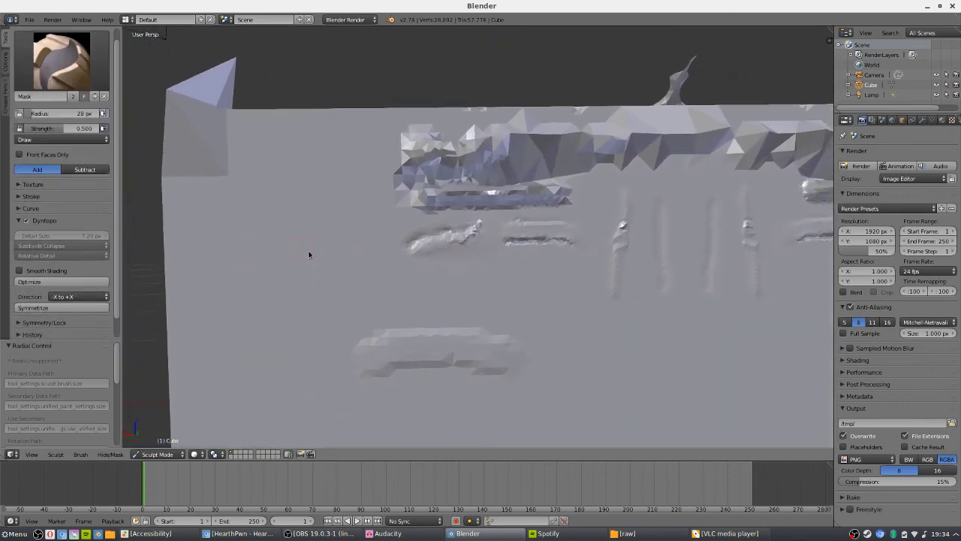
scroll(406, 205, up, 4)
middle_drag(413, 215, 443, 272)
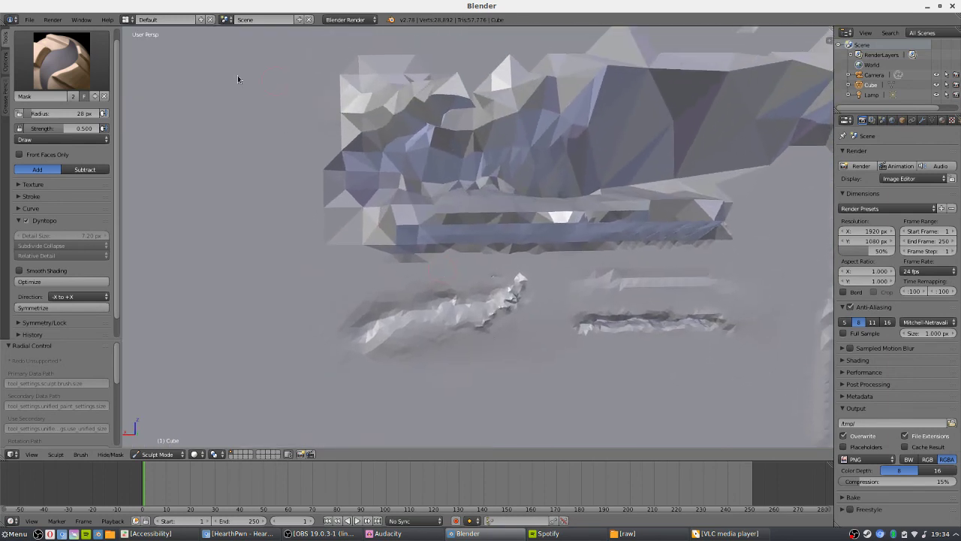
key(f)
click(316, 119)
mouse_move(273, 144)
mouse_down()
mouse_move(276, 120)
mouse_move(305, 272)
mouse_move(530, 303)
mouse_move(468, 293)
mouse_move(735, 280)
mouse_move(661, 287)
mouse_move(789, 208)
mouse_move(748, 183)
mouse_up()
middle_drag(748, 182, 461, 133)
mouse_move(461, 133)
mouse_down()
mouse_move(474, 109)
mouse_move(435, 113)
mouse_move(593, 132)
mouse_move(681, 105)
mouse_move(716, 168)
mouse_move(628, 266)
mouse_move(669, 289)
mouse_up()
Twist the unmasked overhang at three places along its length with the Rotate brush at 191 px radius and 1.000 strength
click(61, 60)
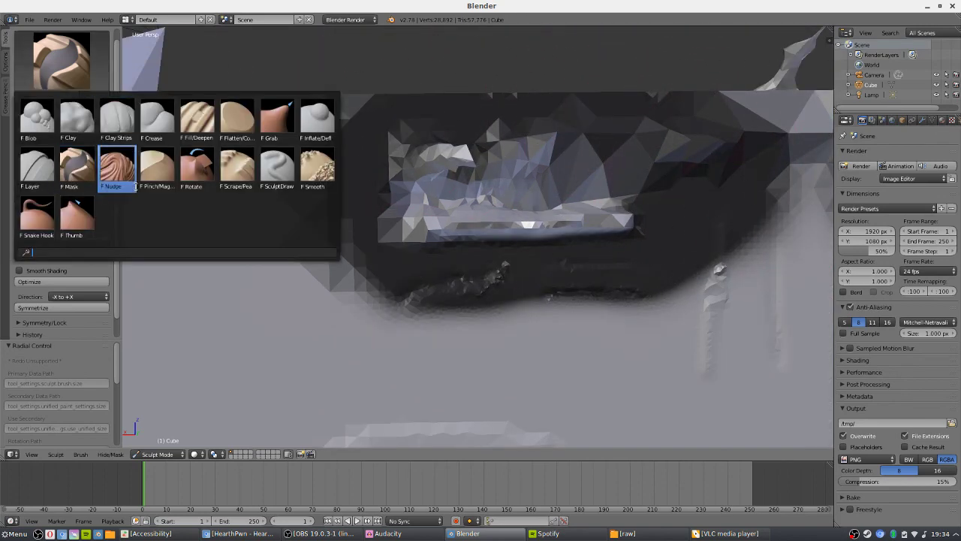
click(185, 174)
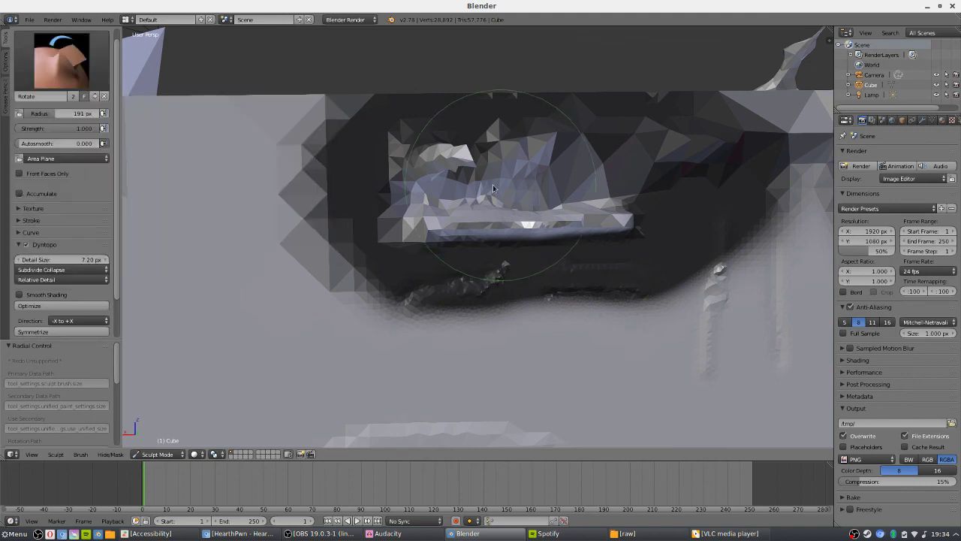
scroll(397, 192, up, 3)
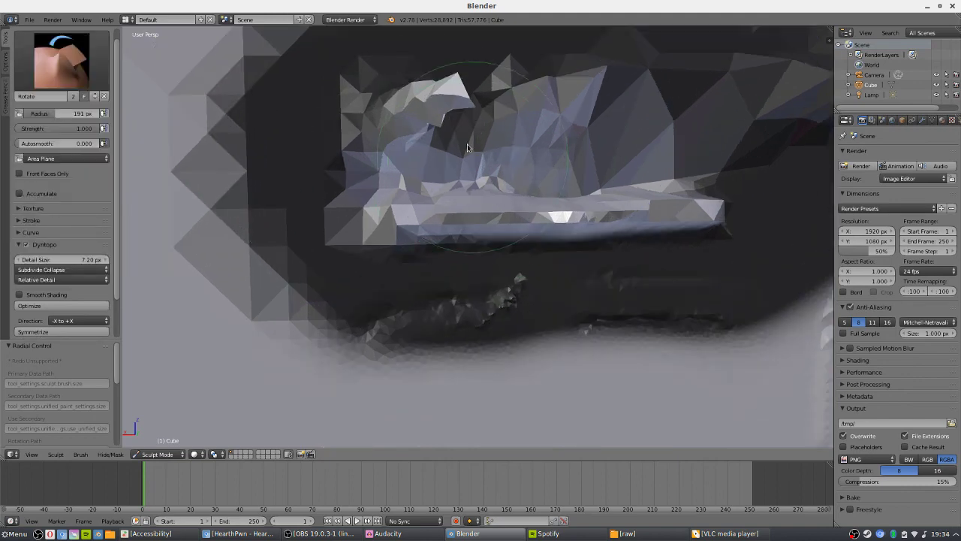
scroll(450, 146, down, 2)
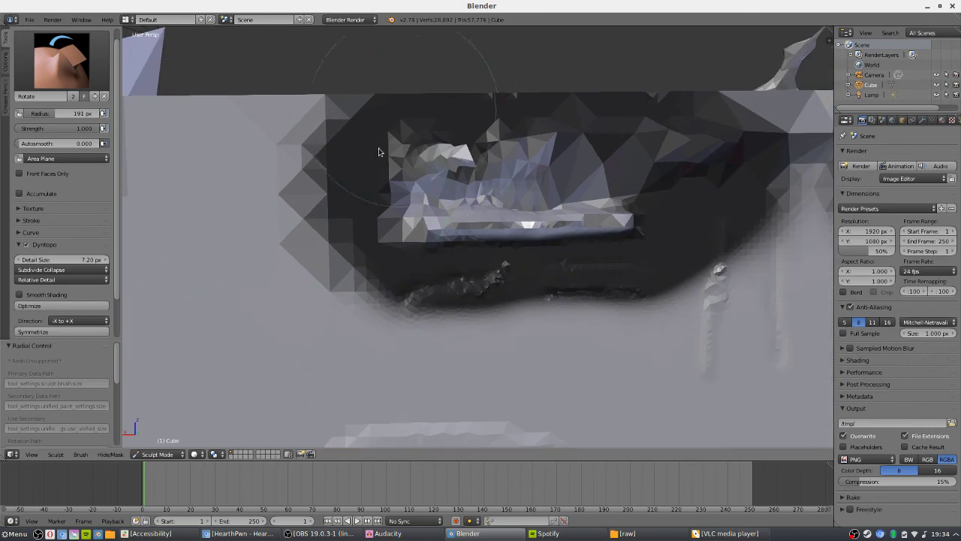
scroll(358, 157, up, 1)
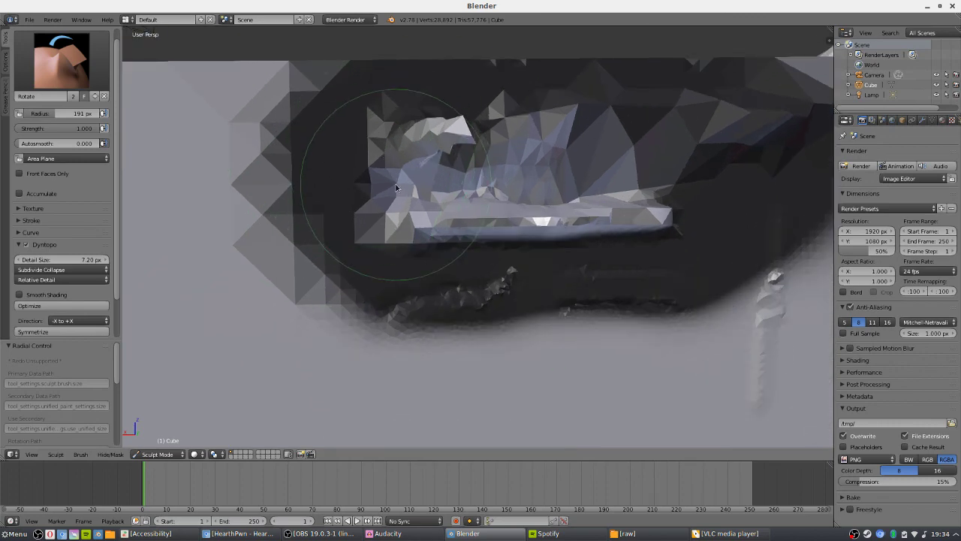
mouse_move(396, 184)
mouse_down()
mouse_move(413, 94)
mouse_move(294, 199)
mouse_move(260, 332)
mouse_move(316, 330)
mouse_up()
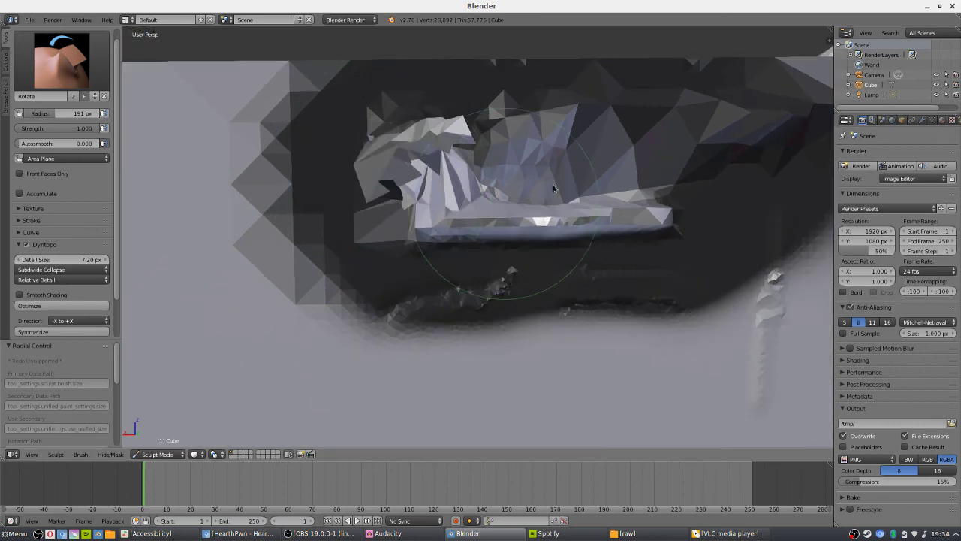
mouse_move(506, 203)
mouse_down()
mouse_move(541, 270)
mouse_move(477, 287)
mouse_move(502, 293)
mouse_up()
drag(615, 199, 676, 113)
Build up the twisted, unmasked part of the overhang with the Clay brush in Add mode at 191 px radius and 0.500 strength
click(62, 60)
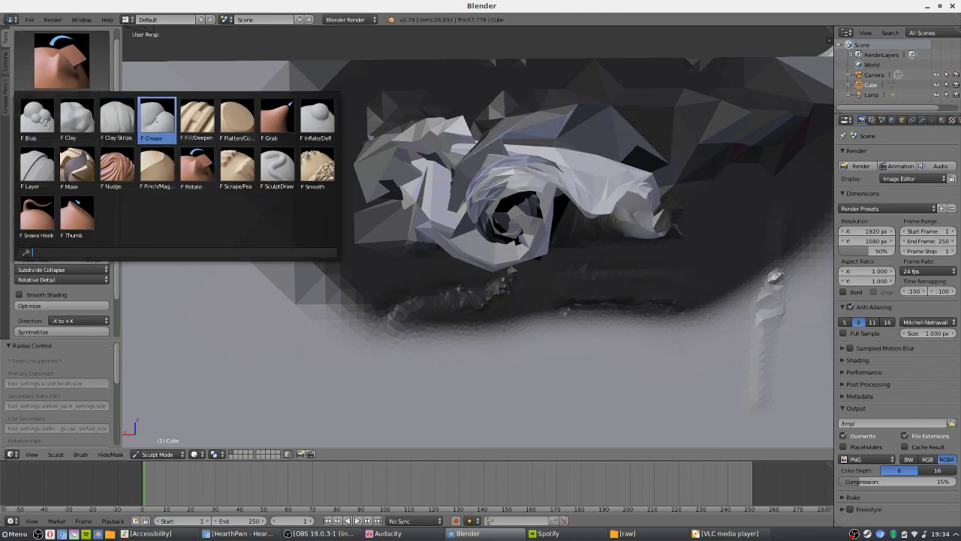
click(77, 118)
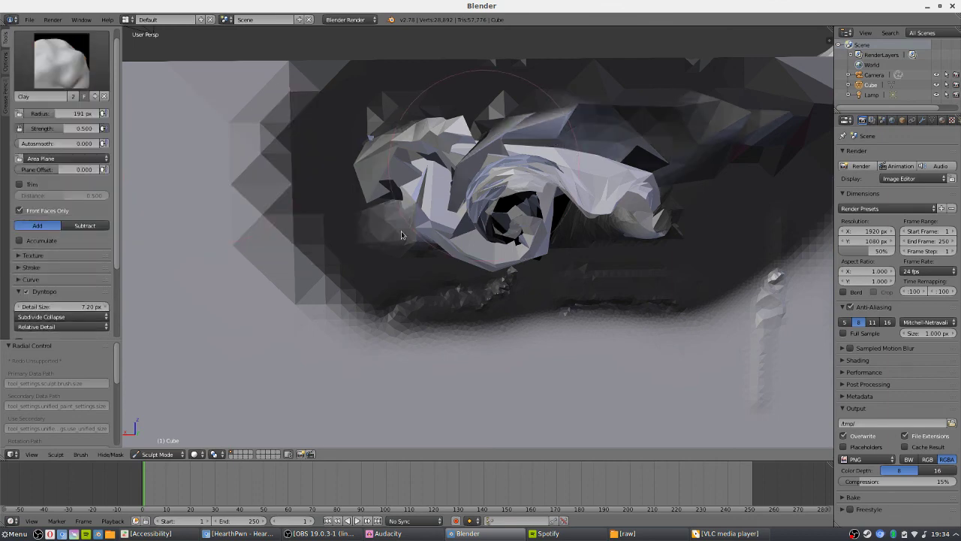
drag(485, 169, 544, 131)
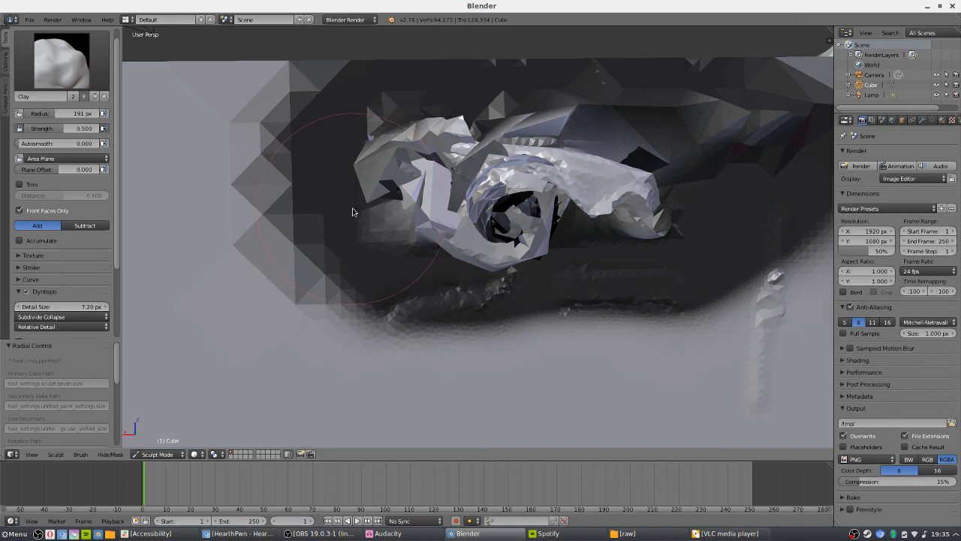
click(74, 45)
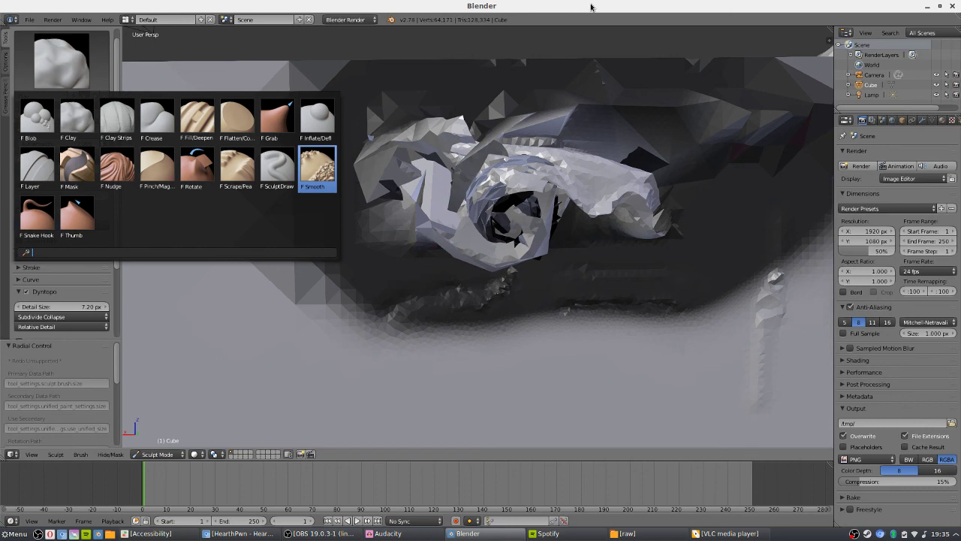
click(77, 116)
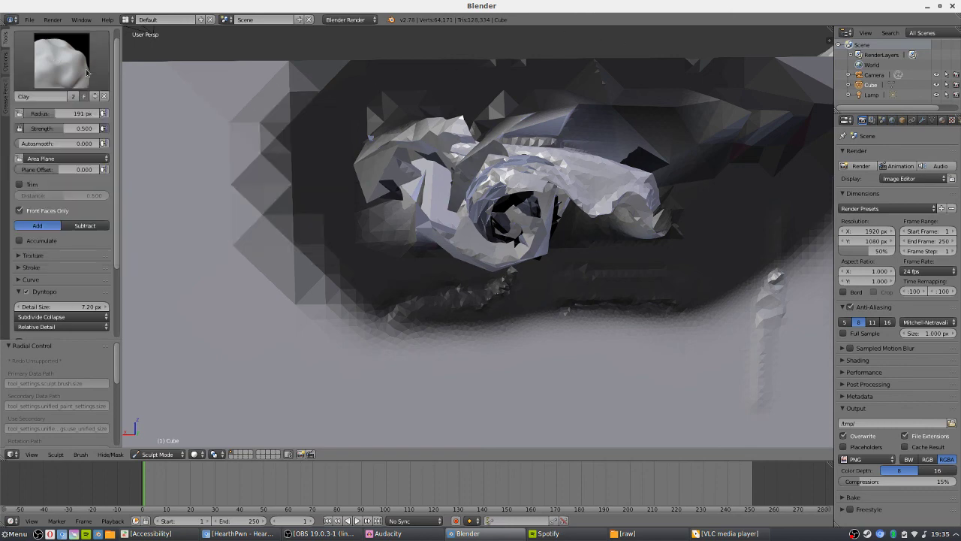